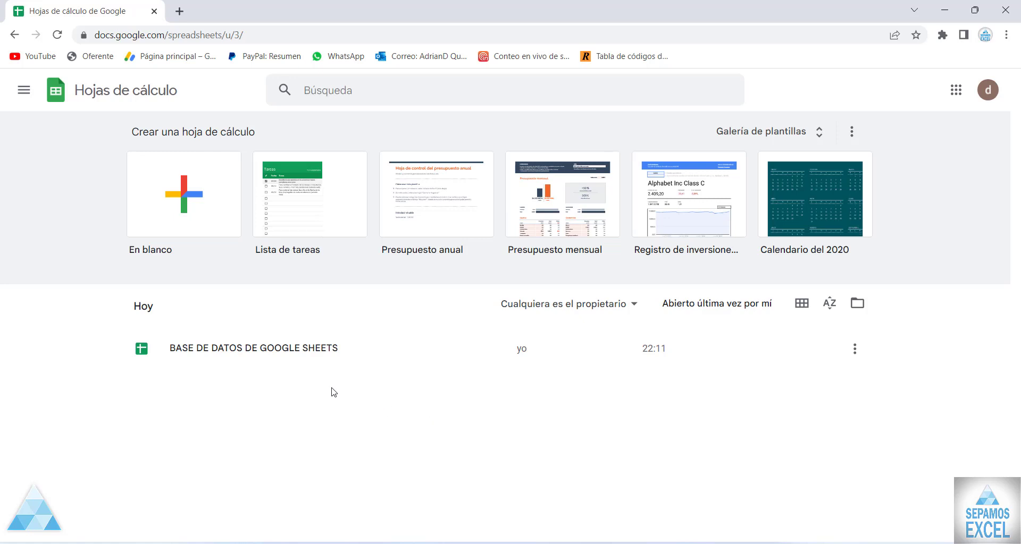
- Open the BASE DE DATOS DE GOOGLE SHEETS spreadsheet
click(295, 351)
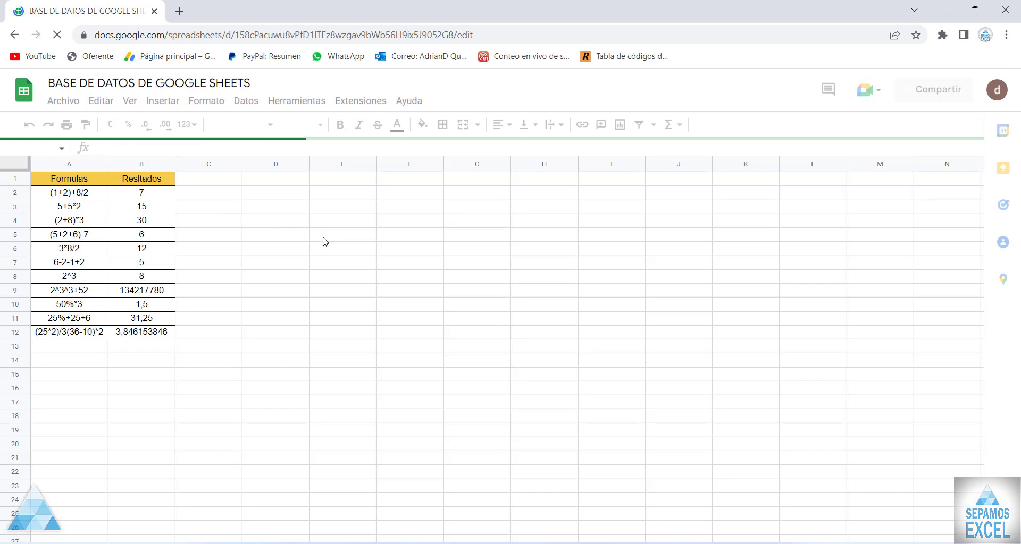
click(326, 242)
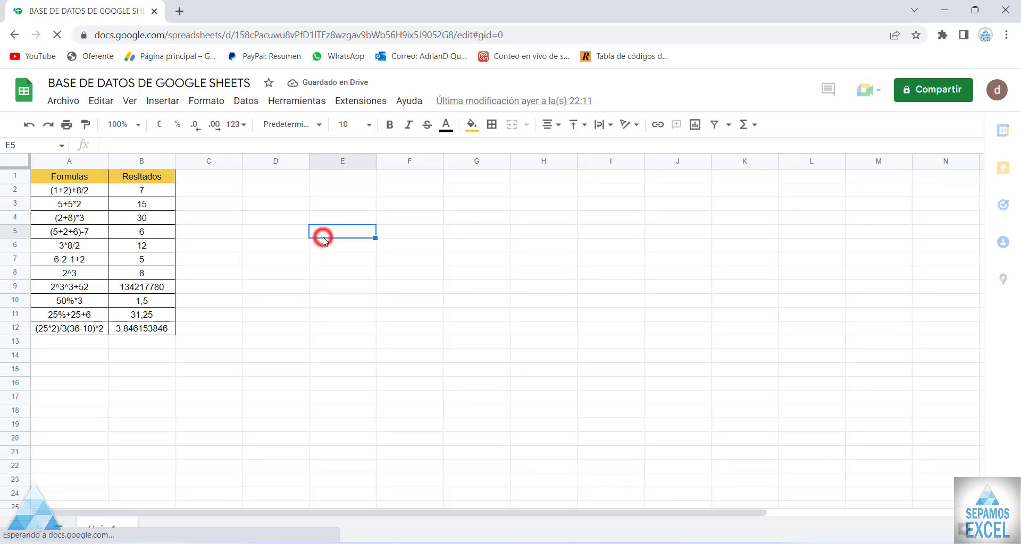
click(211, 184)
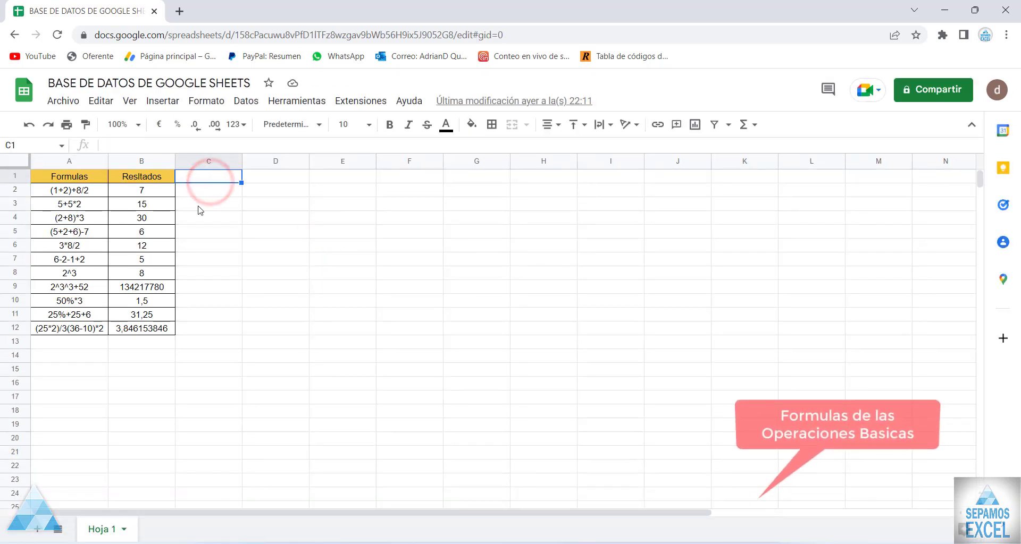
- Zoom the sheet to 150%, going through 125% first
click(137, 125)
click(124, 230)
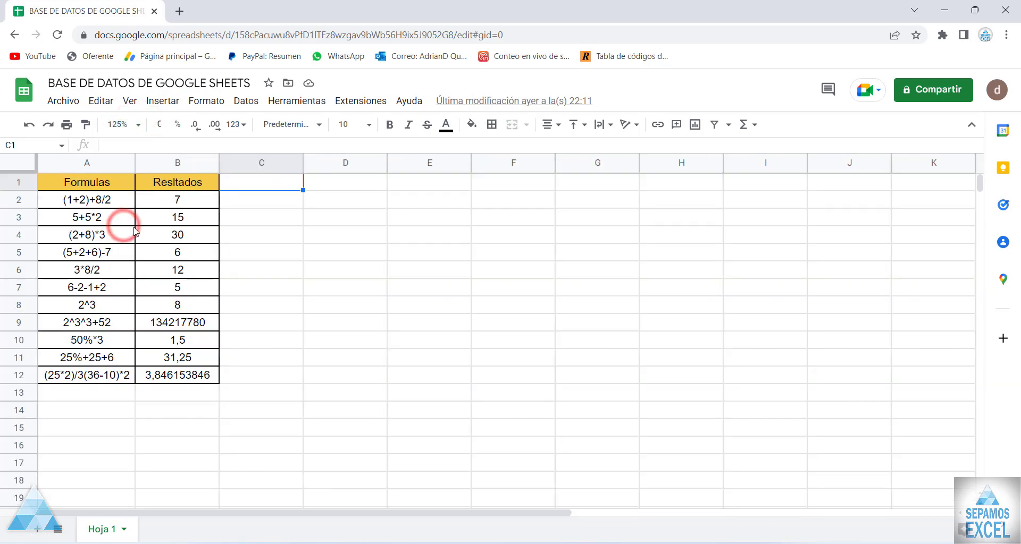
click(138, 125)
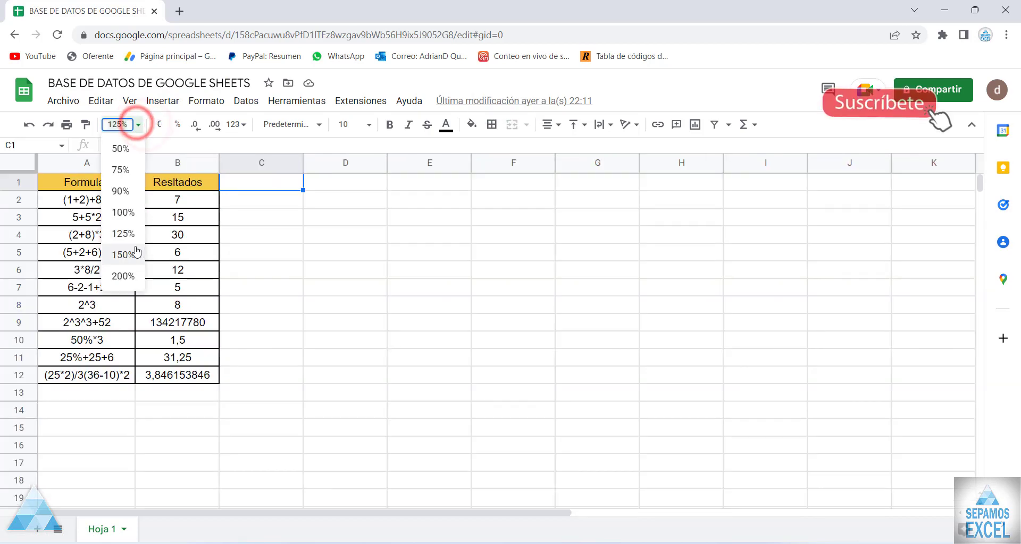
click(123, 255)
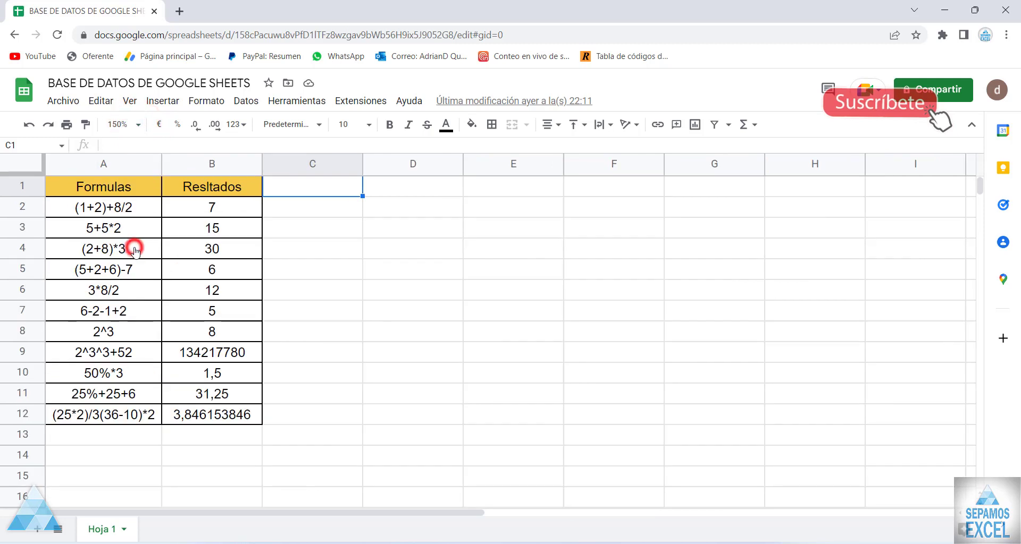
click(360, 266)
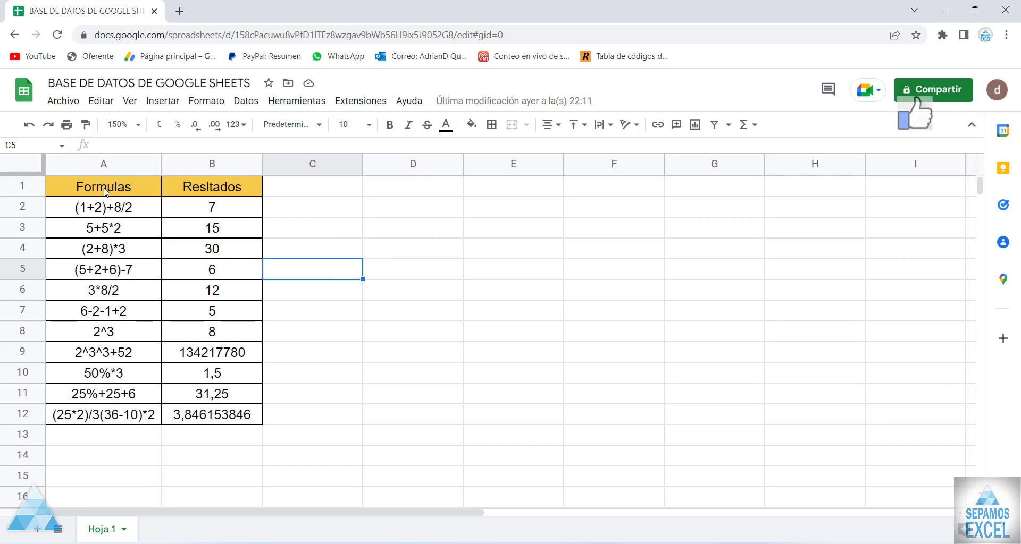
- Fix the B1 header from 'Resltados' to 'Resultados' by adding the missing 'u'
click(221, 188)
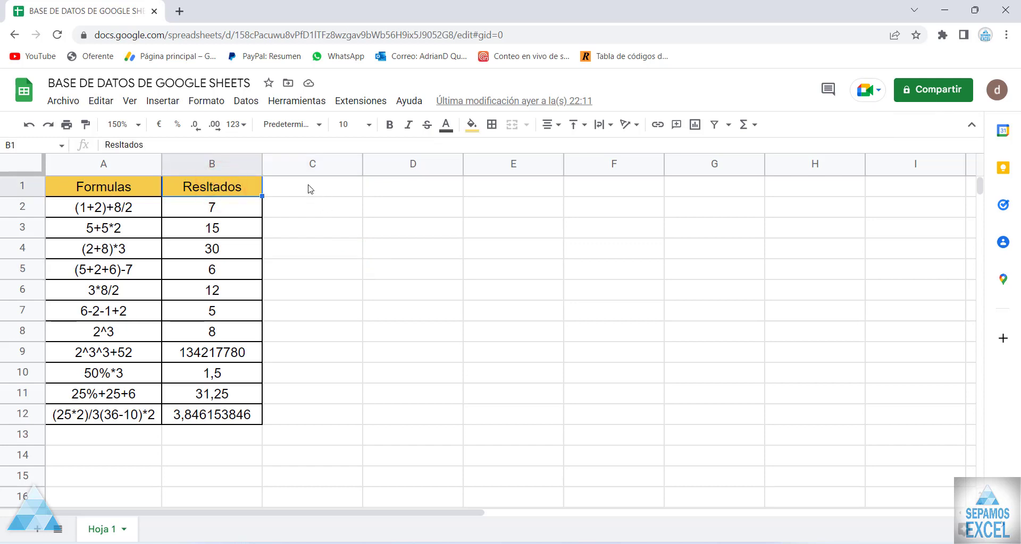
click(308, 184)
click(218, 190)
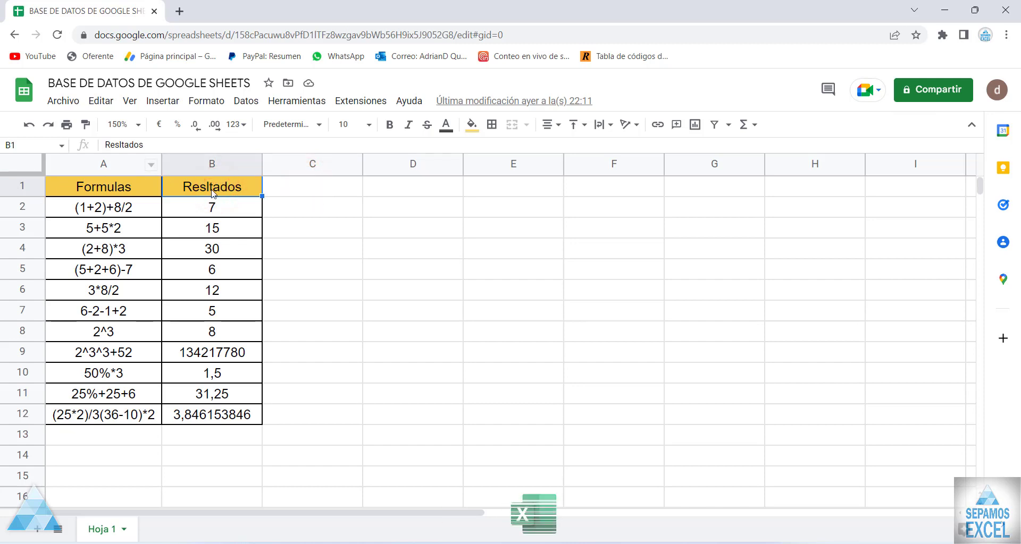
double_click(206, 186)
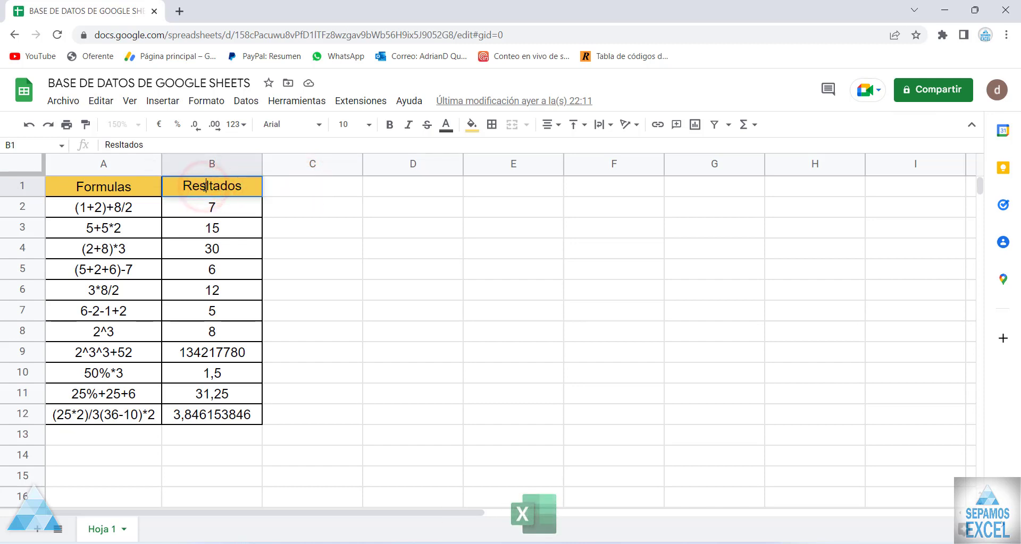
text(u)
click(331, 209)
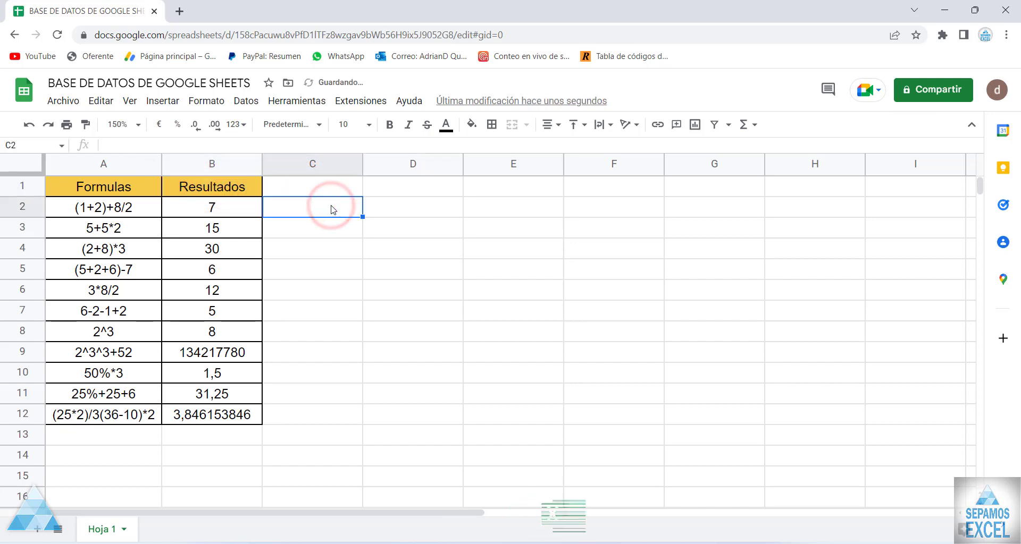
- Select the expression (1+2)+8/2 in cell A2
click(117, 194)
click(194, 189)
click(118, 207)
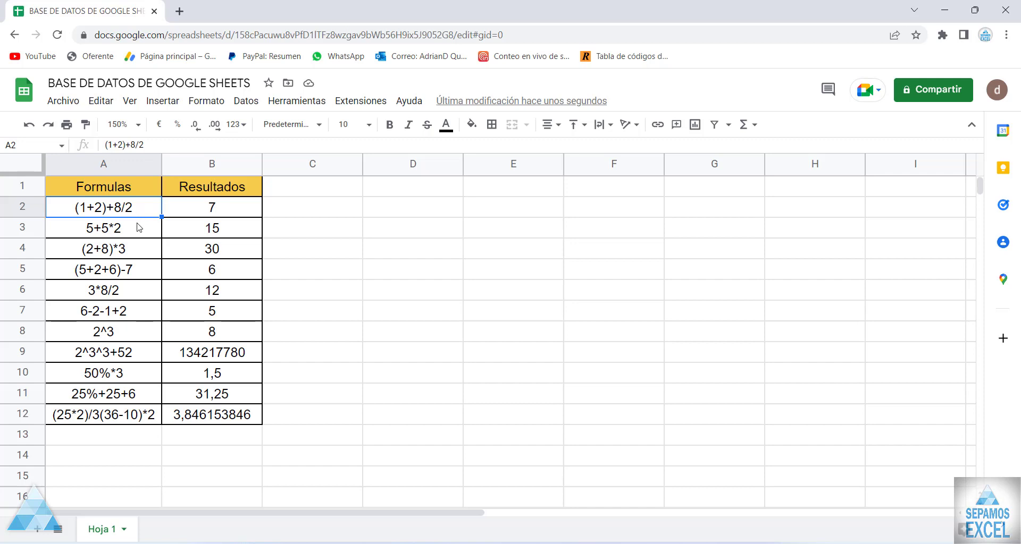
click(139, 228)
click(140, 248)
click(138, 270)
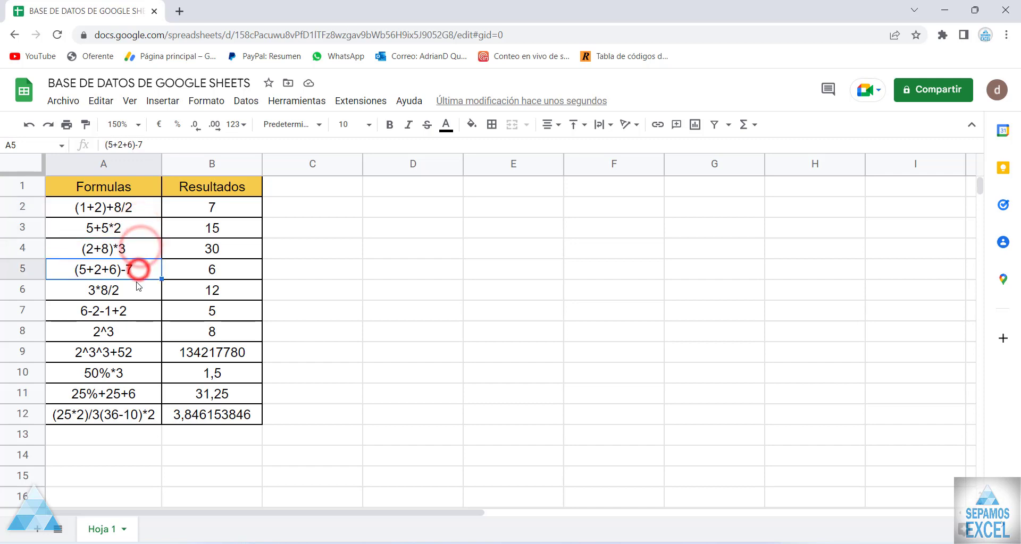
click(136, 290)
click(132, 311)
click(127, 332)
click(123, 354)
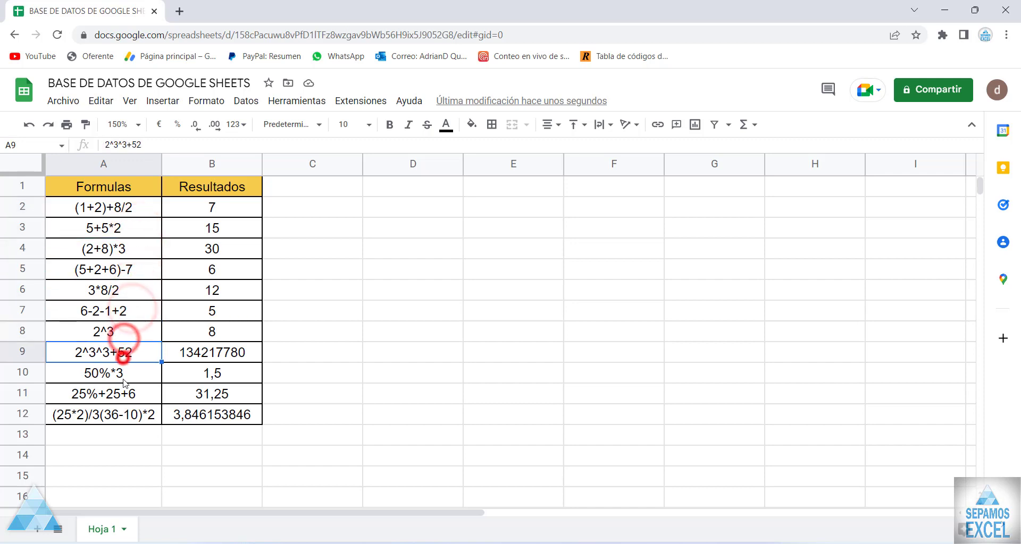
click(123, 382)
click(125, 398)
click(122, 413)
click(144, 207)
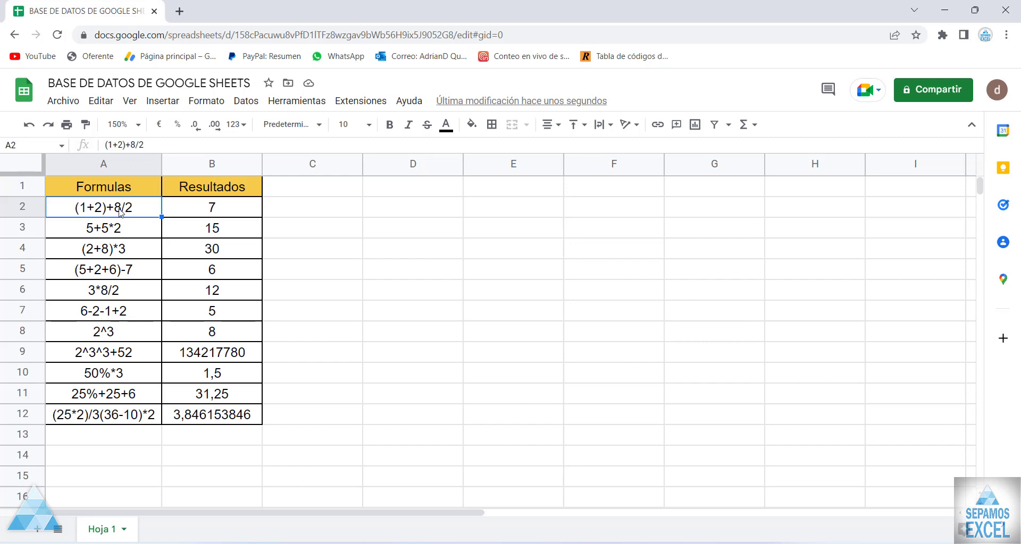
click(210, 206)
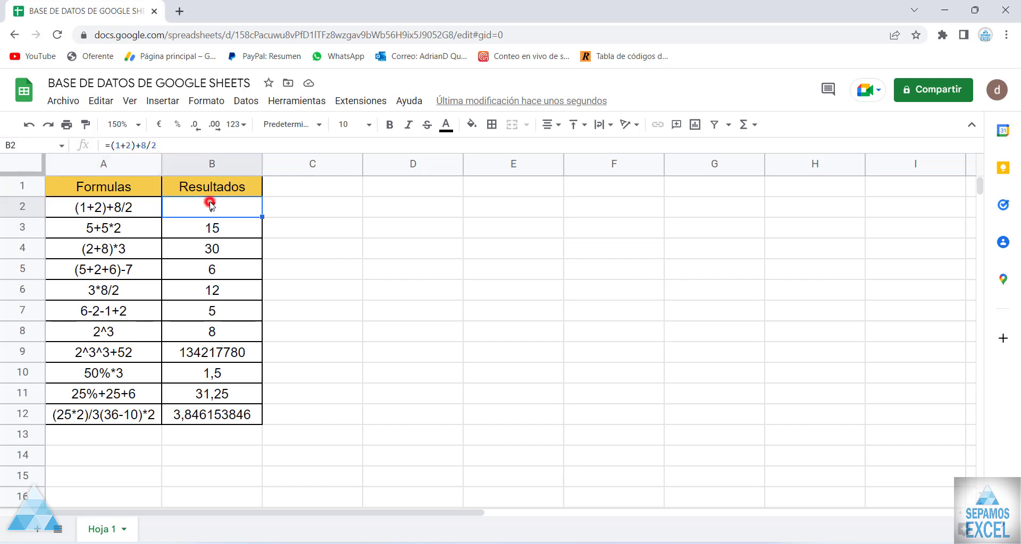
click(118, 207)
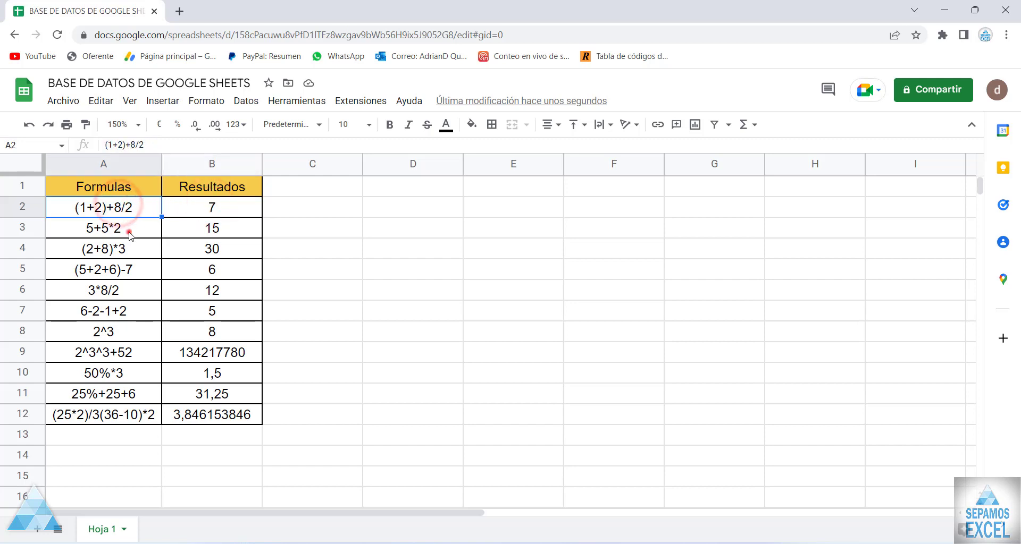
click(126, 229)
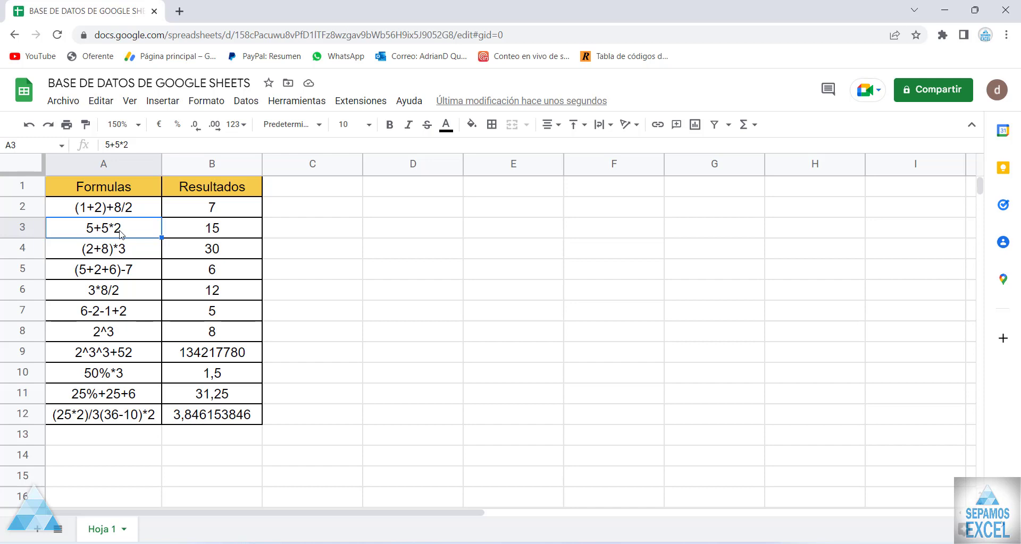
click(207, 230)
click(127, 248)
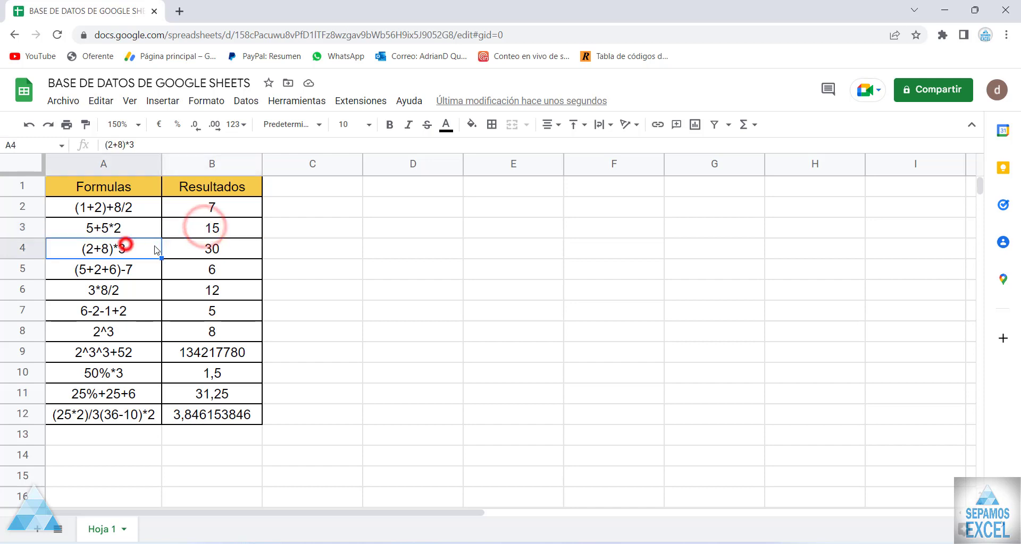
click(176, 246)
click(138, 270)
click(192, 270)
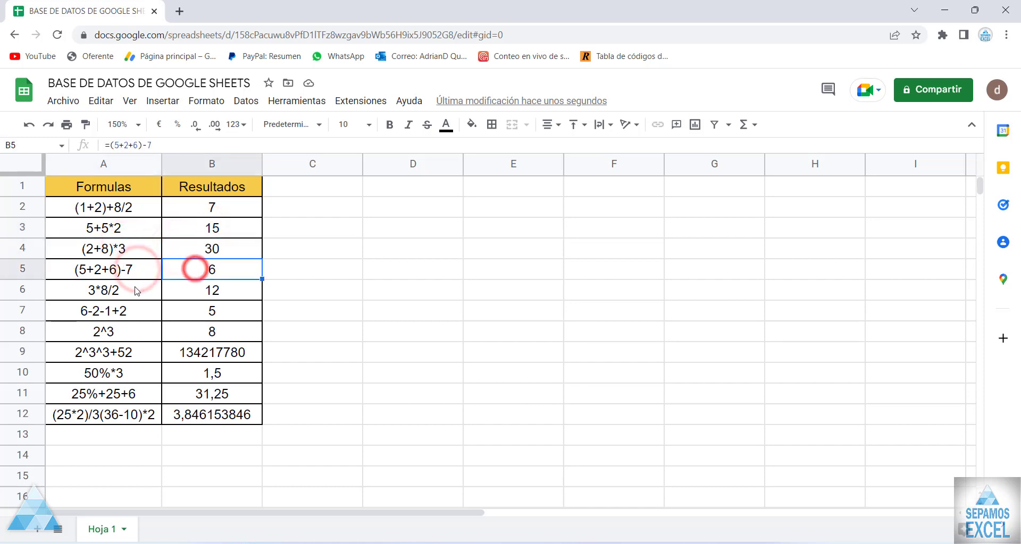
click(133, 287)
click(189, 287)
click(131, 311)
click(187, 312)
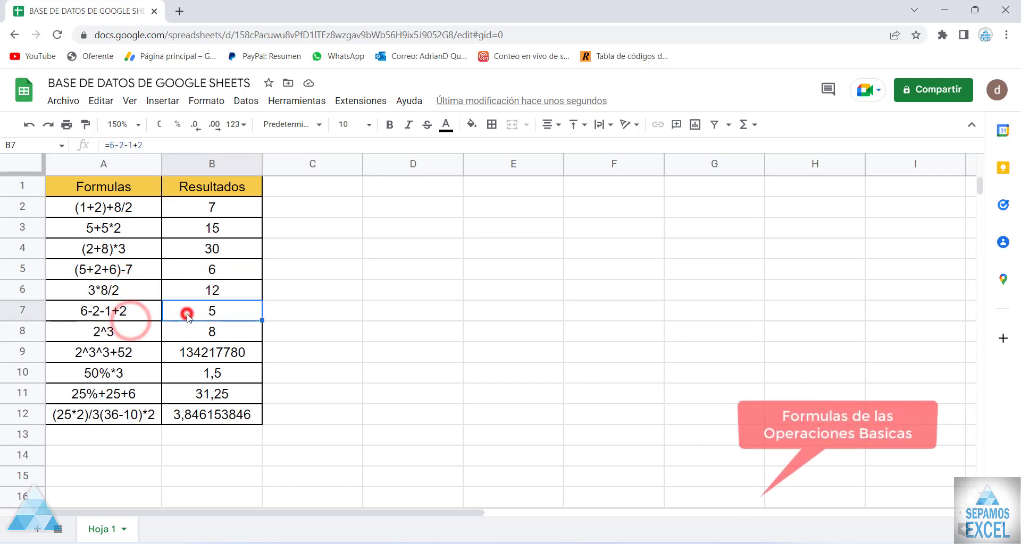
click(220, 207)
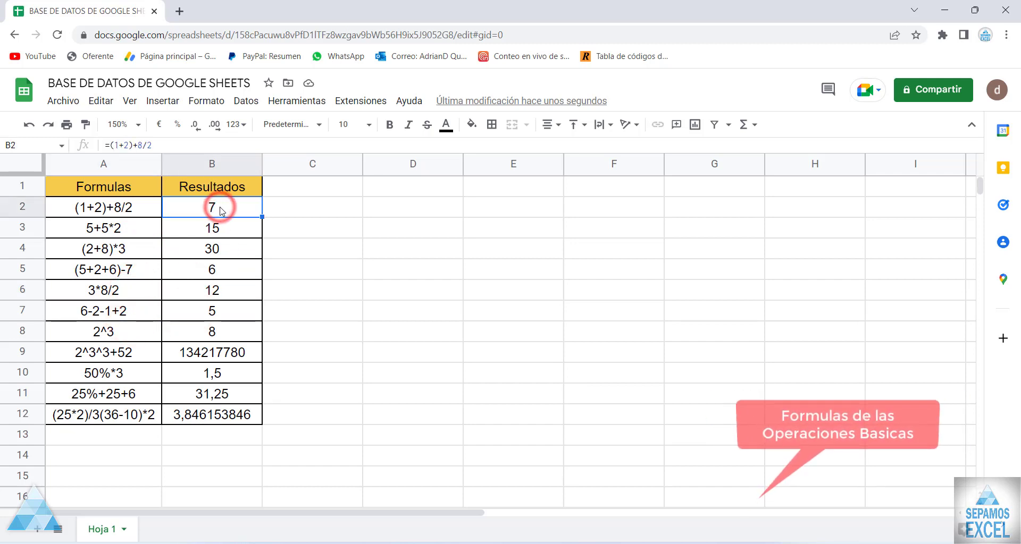
- Edit B2's formula =(1+2)+8/2, trying divisors 3 and 1 before restoring /2
double_click(219, 208)
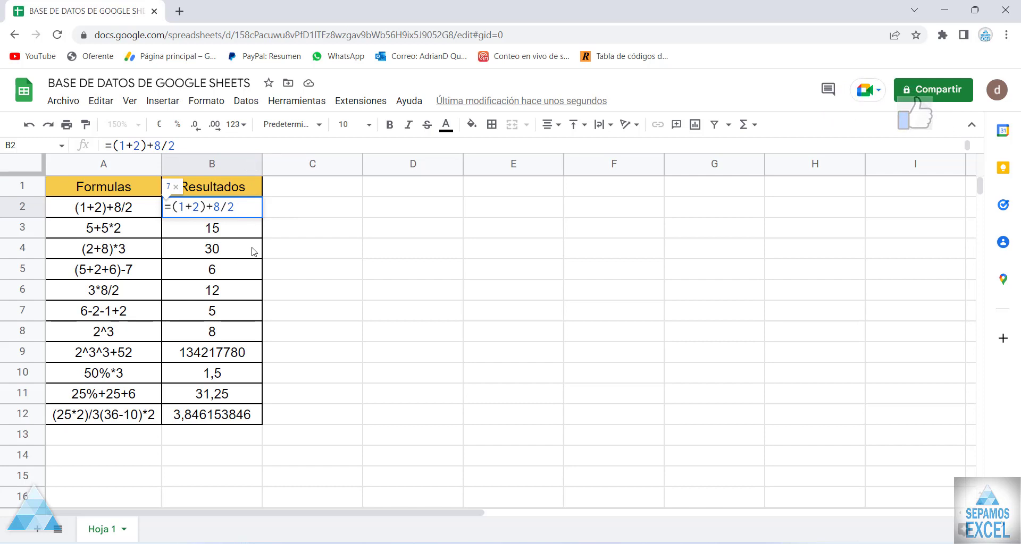
key(BackSpace)
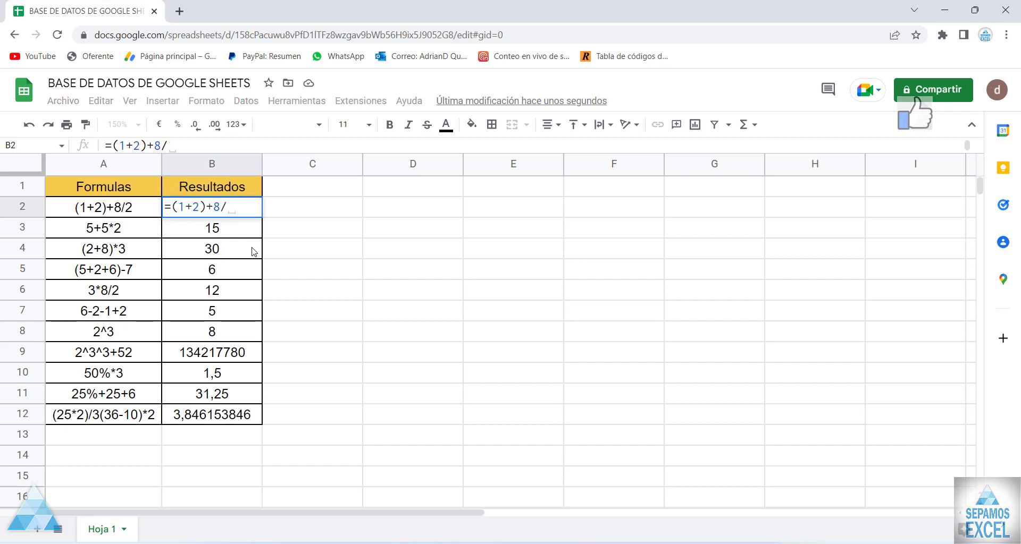
text(3)
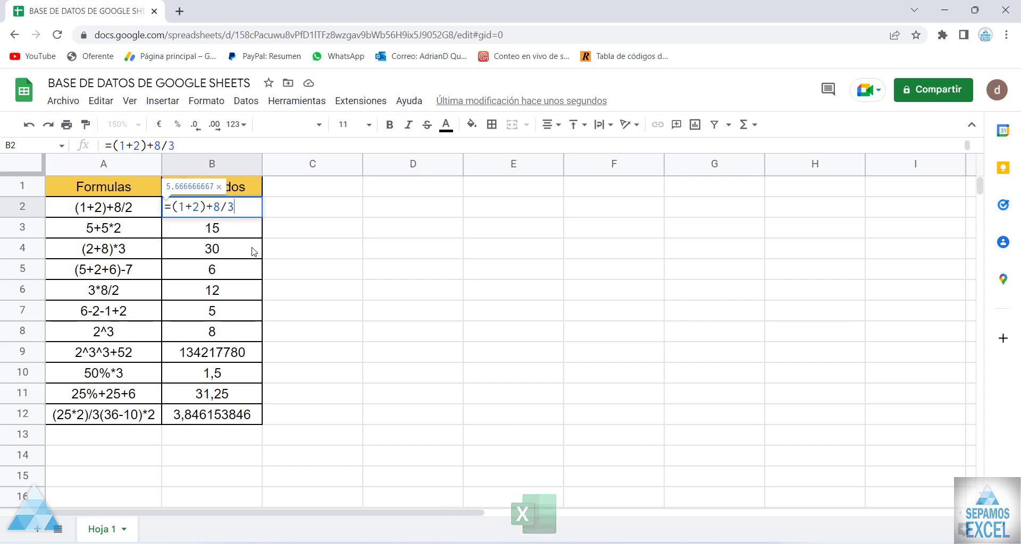
key(BackSpace)
text(1)
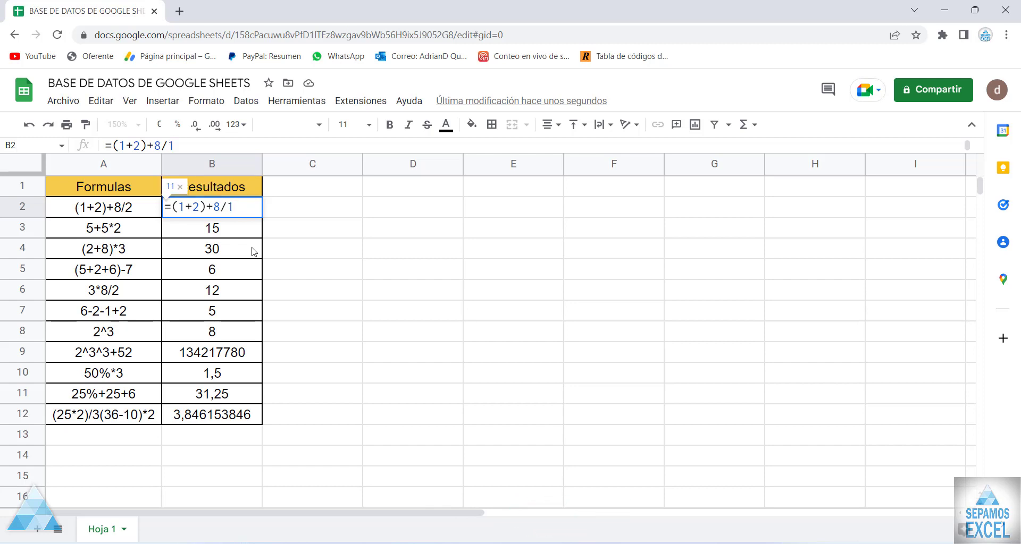
key(BackSpace)
key(BackSpace)
text(/)
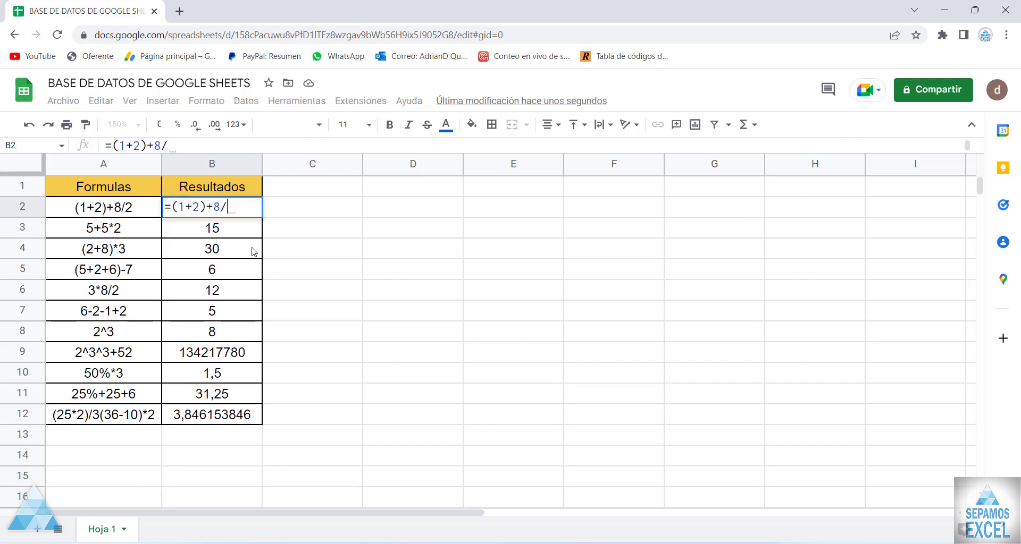
text(2)
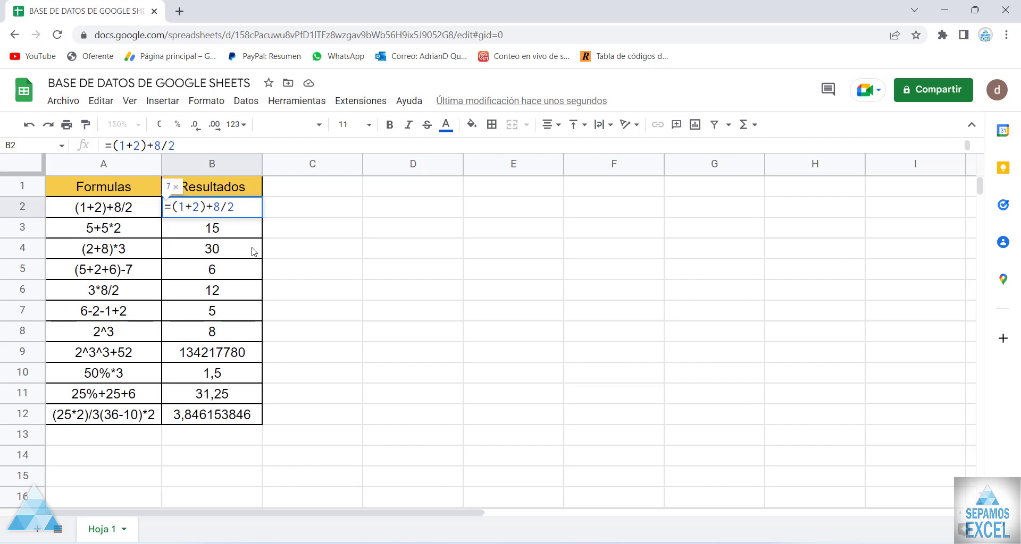
- Try divisors 3, 4, 5, 8 and 9 in B2, then commit it with divisor 2
key(BackSpace)
text(3)
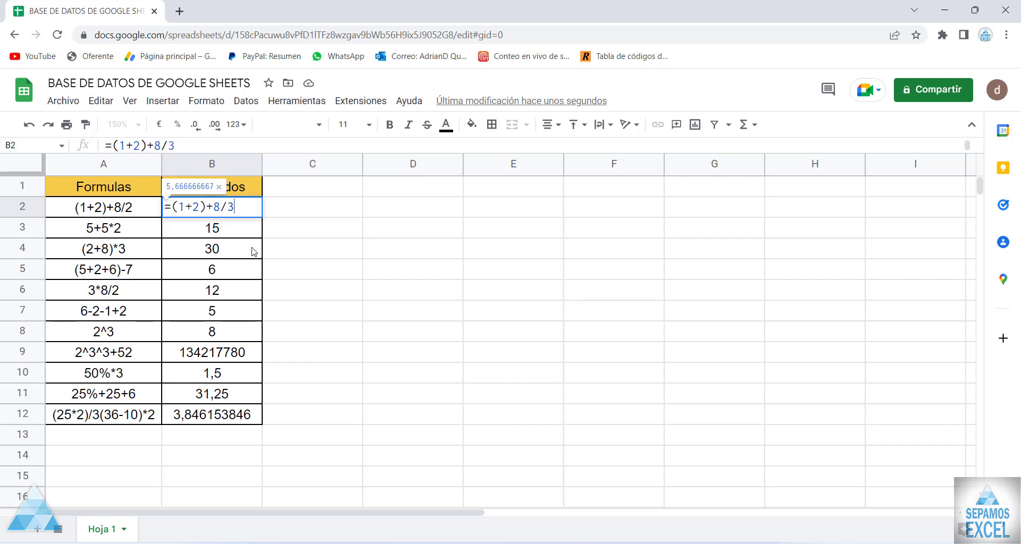
key(BackSpace)
text(4)
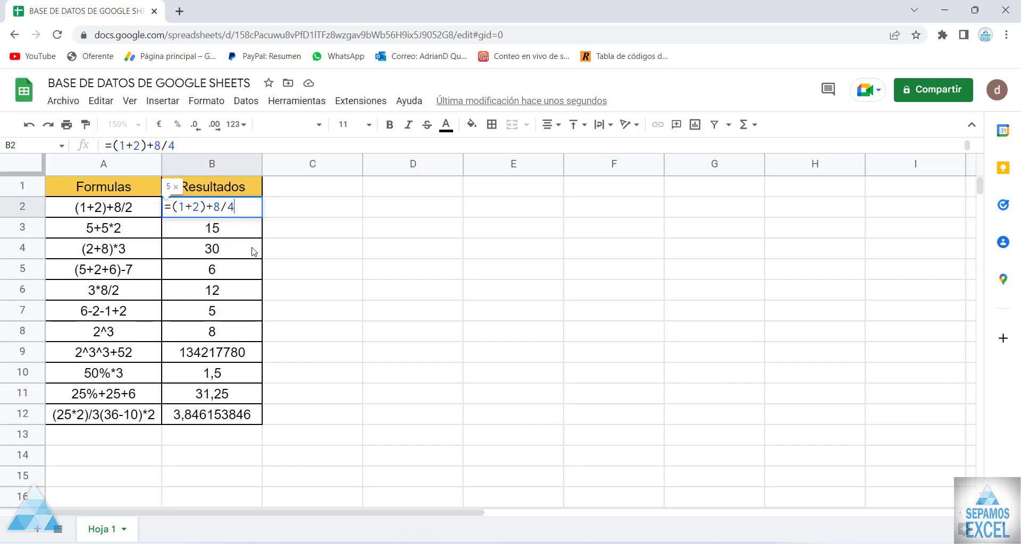
key(BackSpace)
text(5)
key(BackSpace)
text(6)
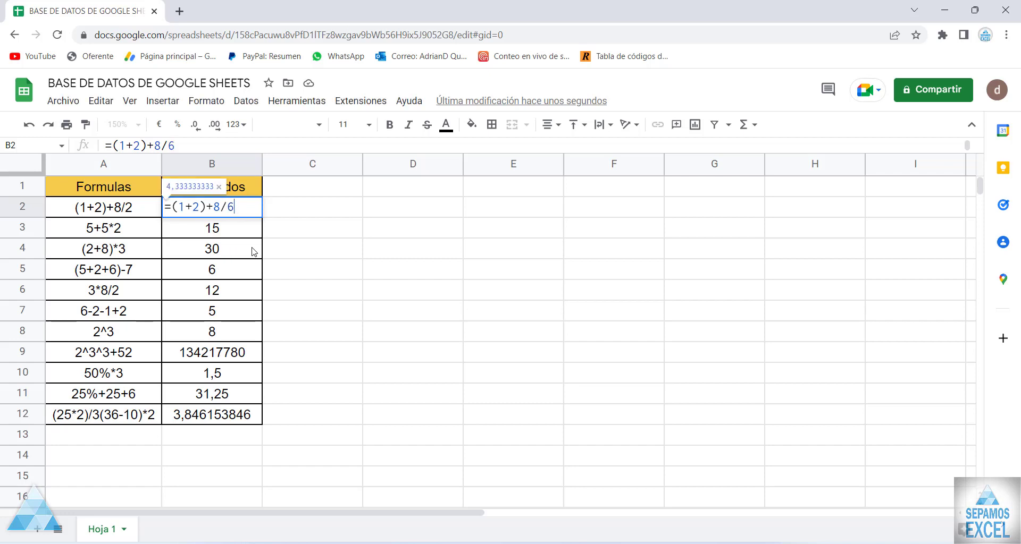
text()-7)
key(BackSpace)
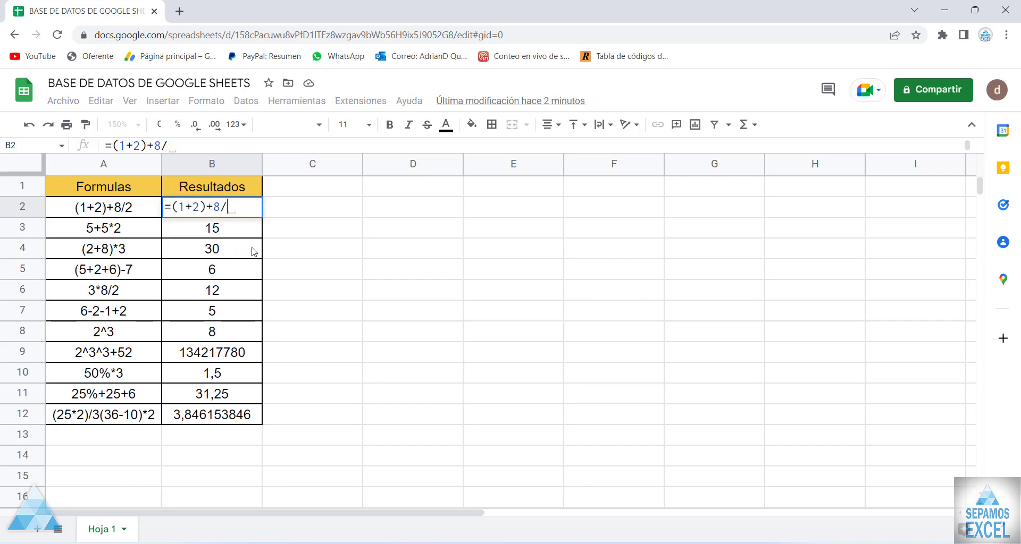
text(8)
key(BackSpace)
text(9)
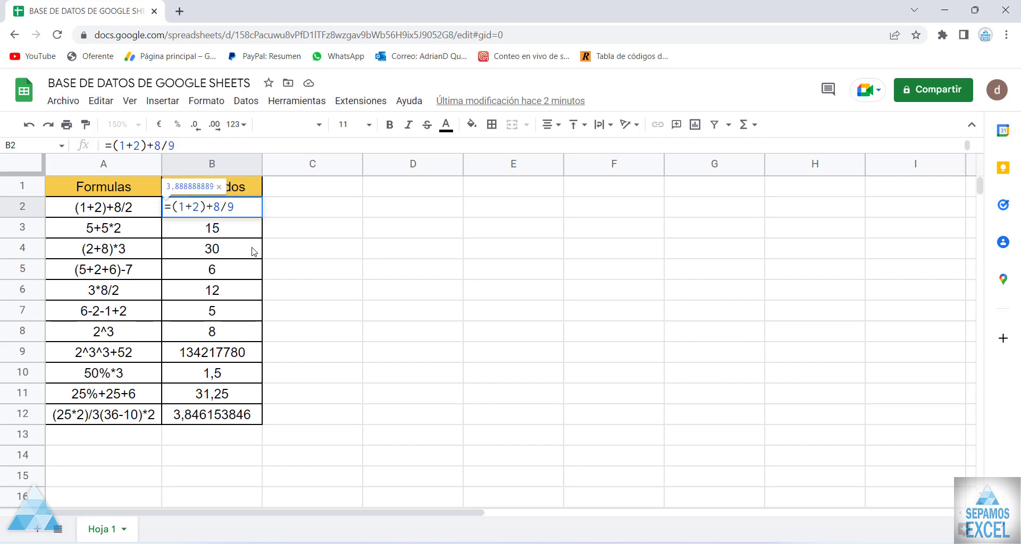
key(BackSpace)
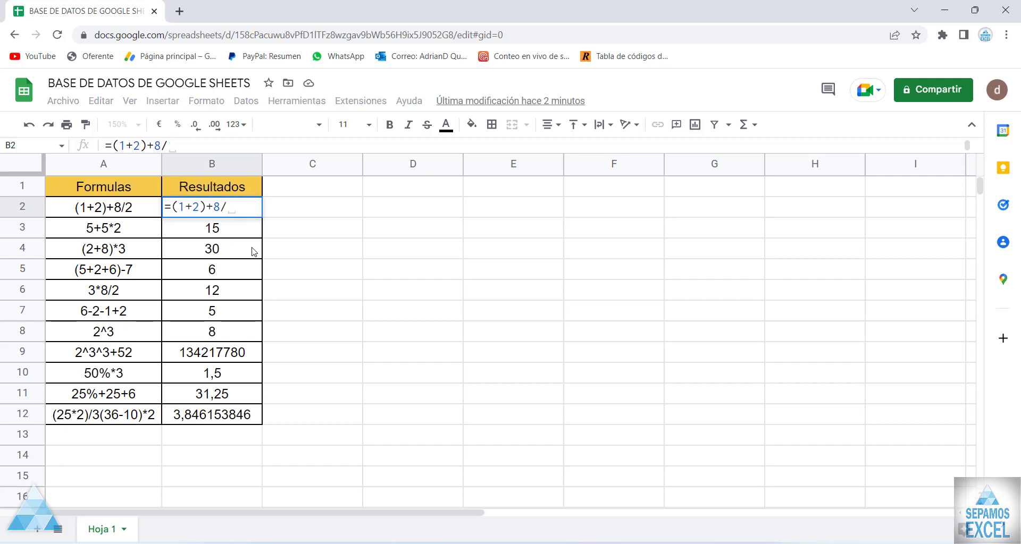
text(2)
key(Return)
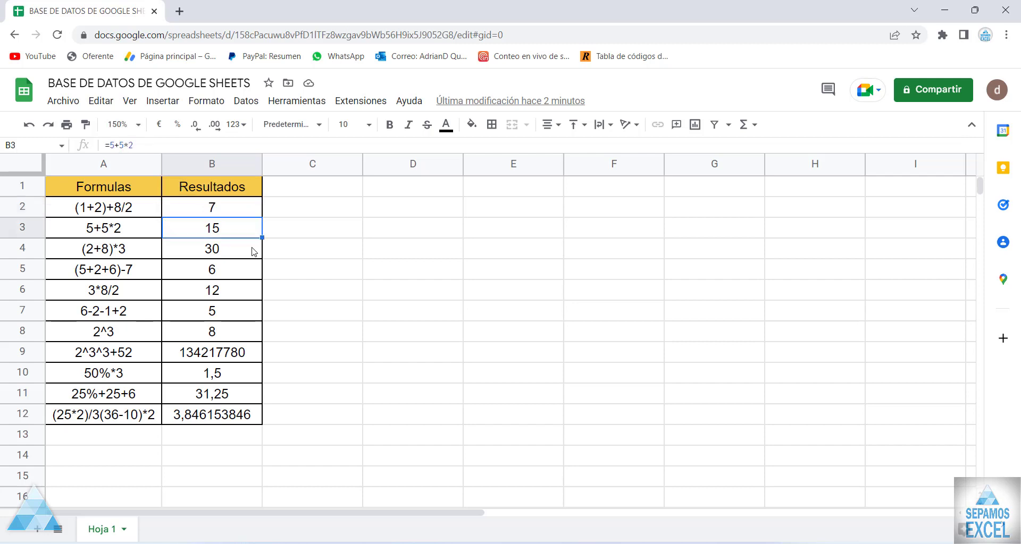
double_click(242, 229)
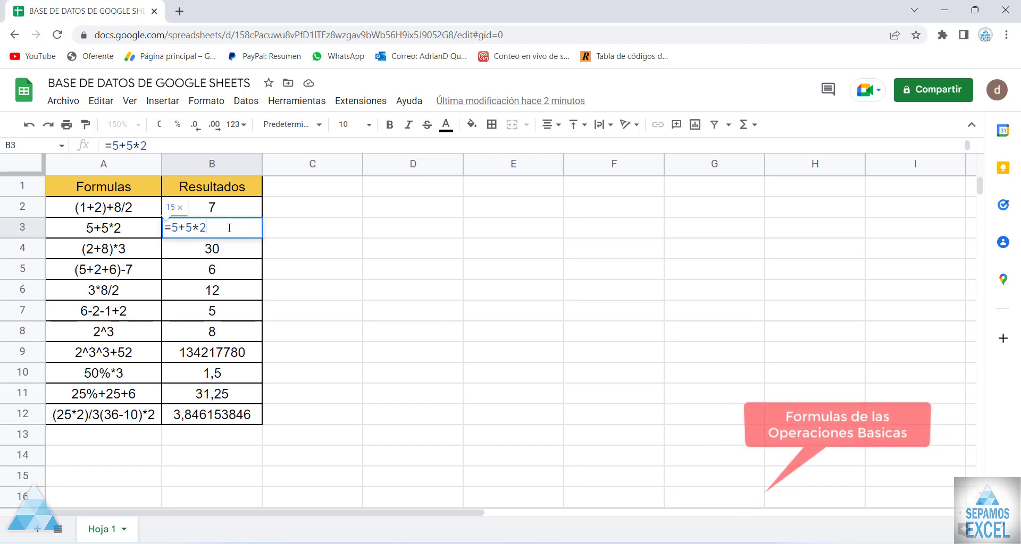
key(BackSpace)
key(BackSpace)
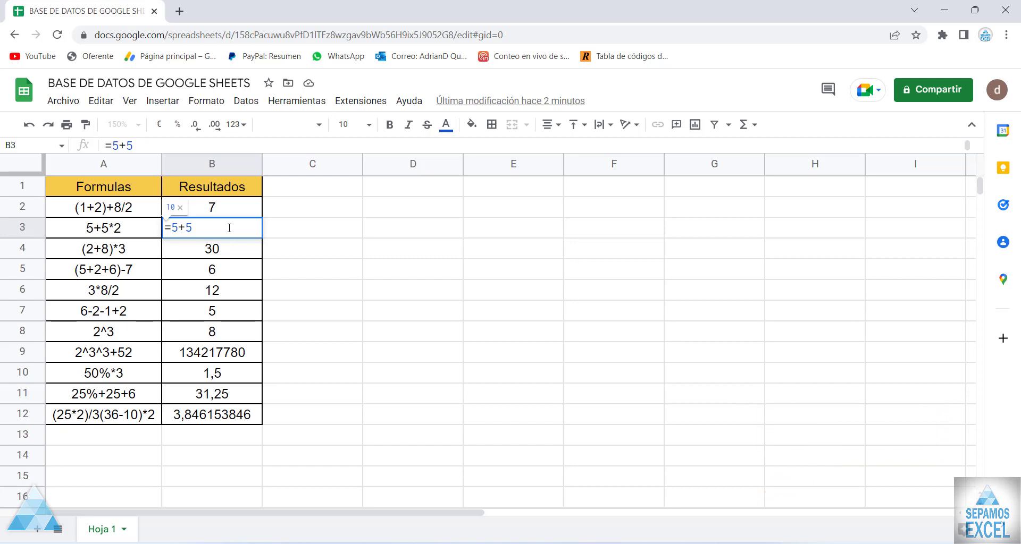
text(*3)
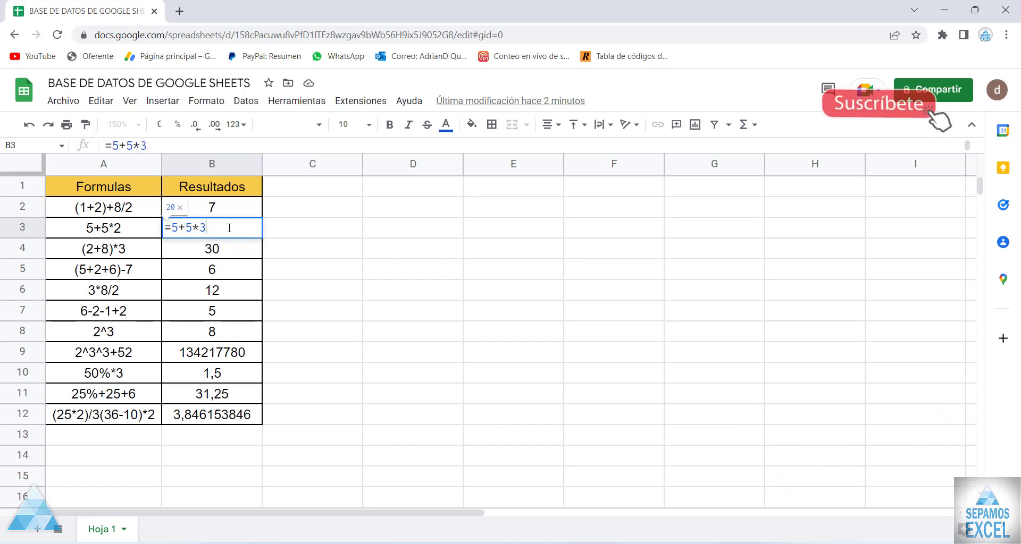
key(BackSpace)
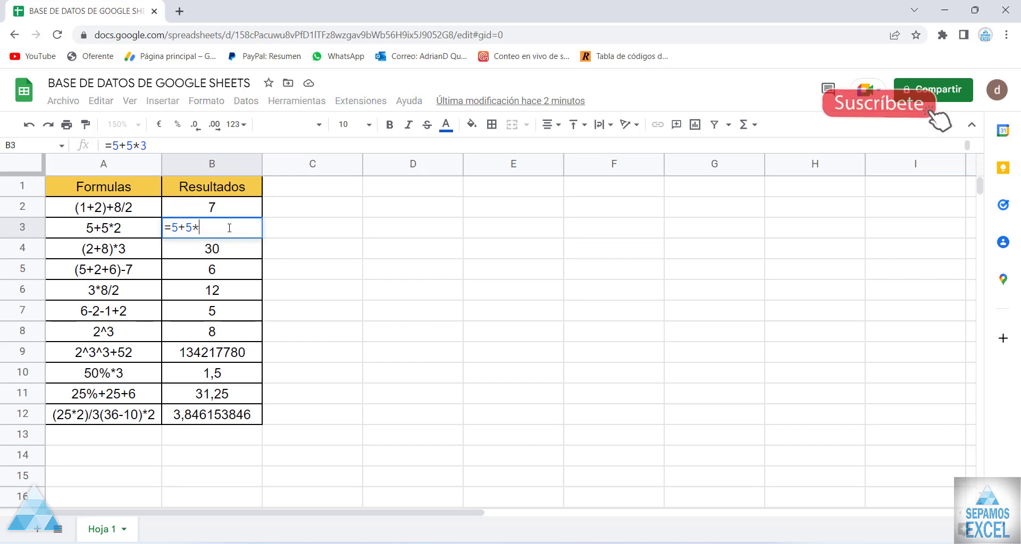
text(2)
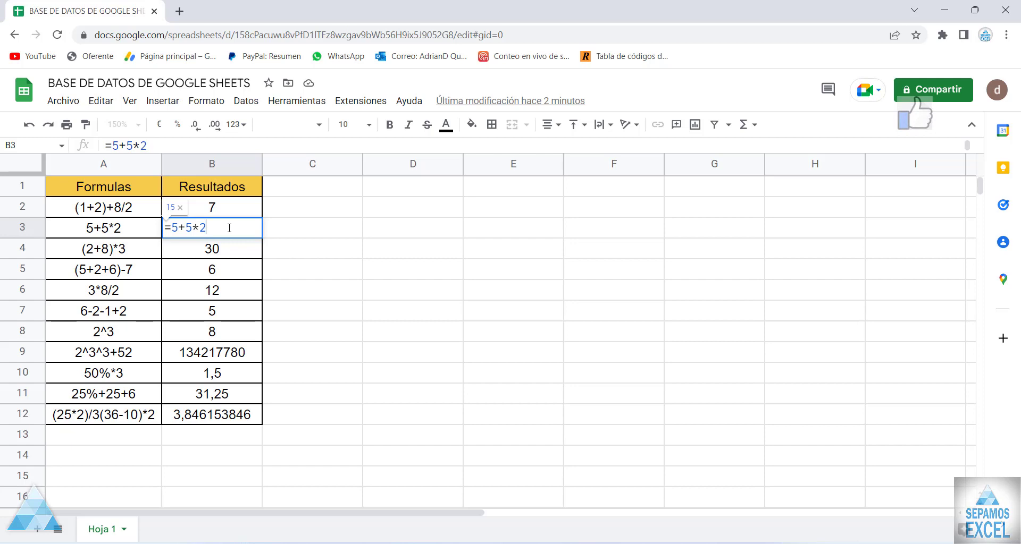
key(BackSpace)
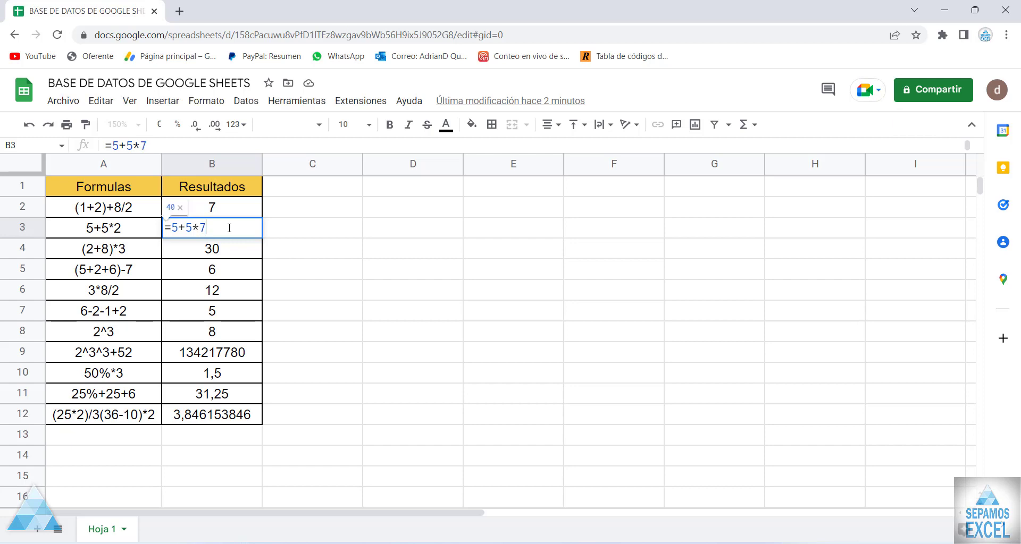
text(1)
key(BackSpace)
text(2)
key(Return)
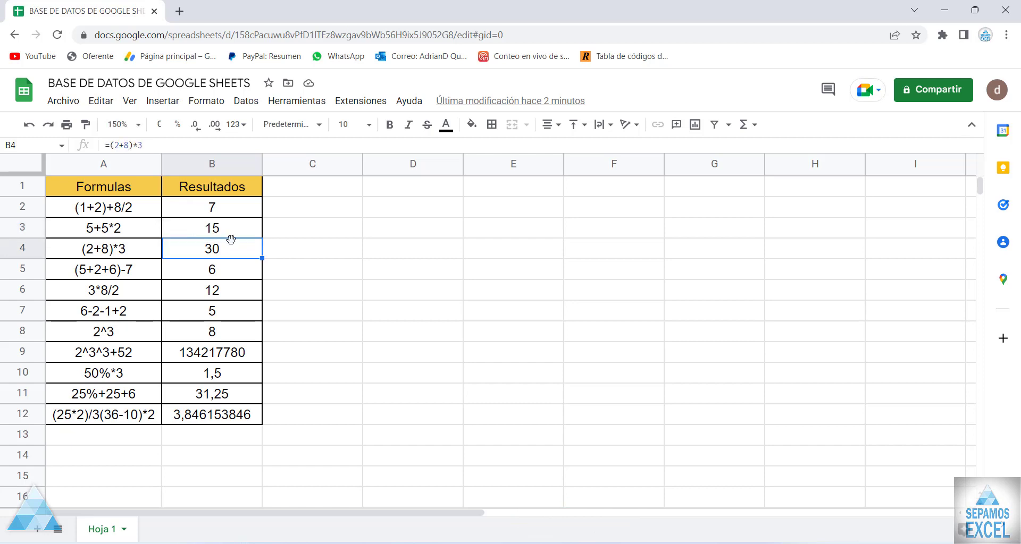
click(134, 249)
click(128, 206)
click(132, 224)
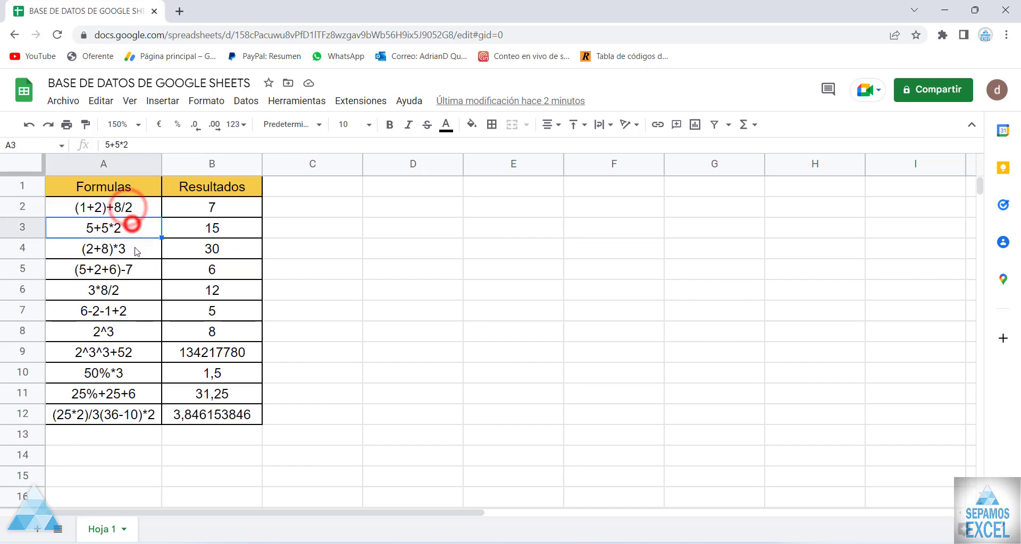
click(137, 250)
click(138, 269)
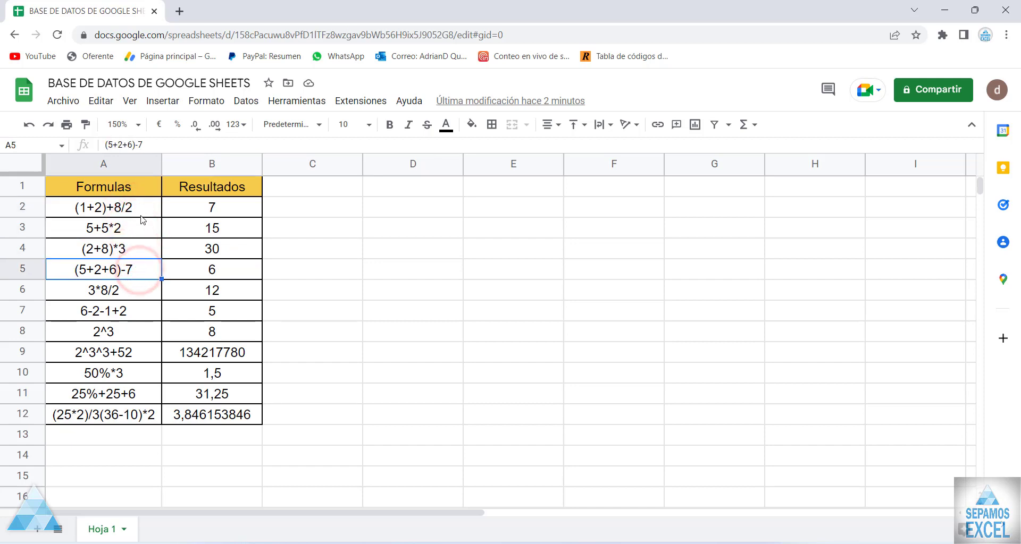
click(141, 212)
click(135, 251)
click(134, 317)
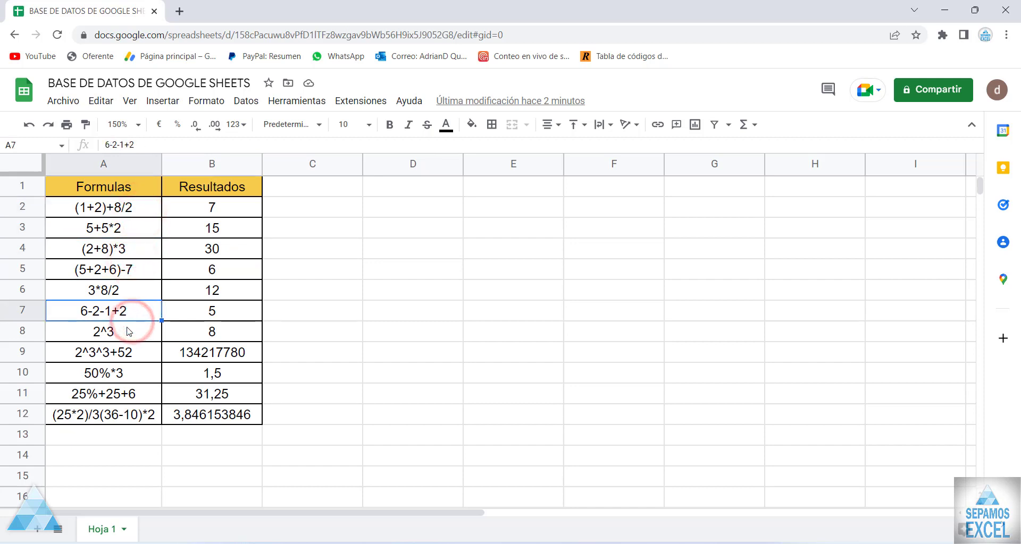
click(145, 212)
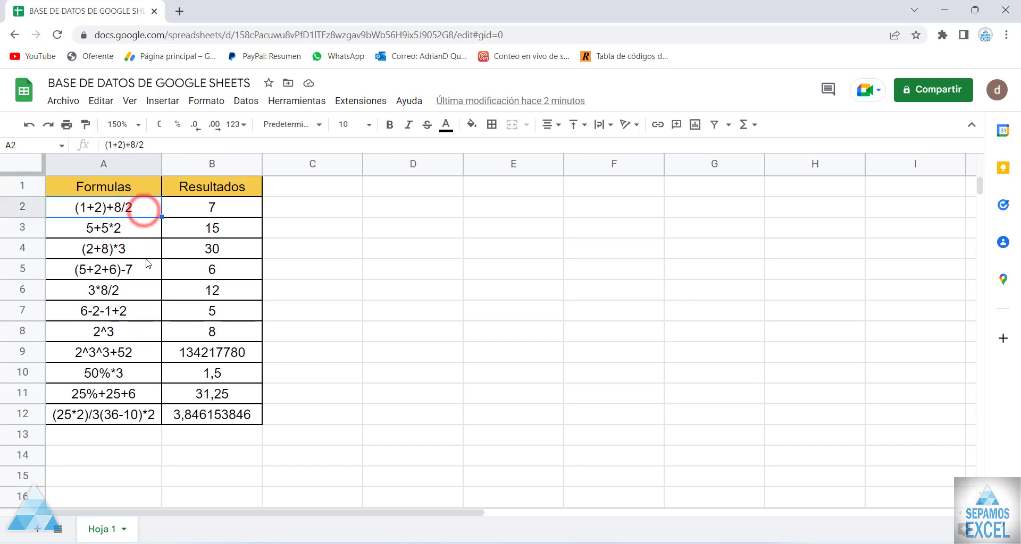
click(186, 276)
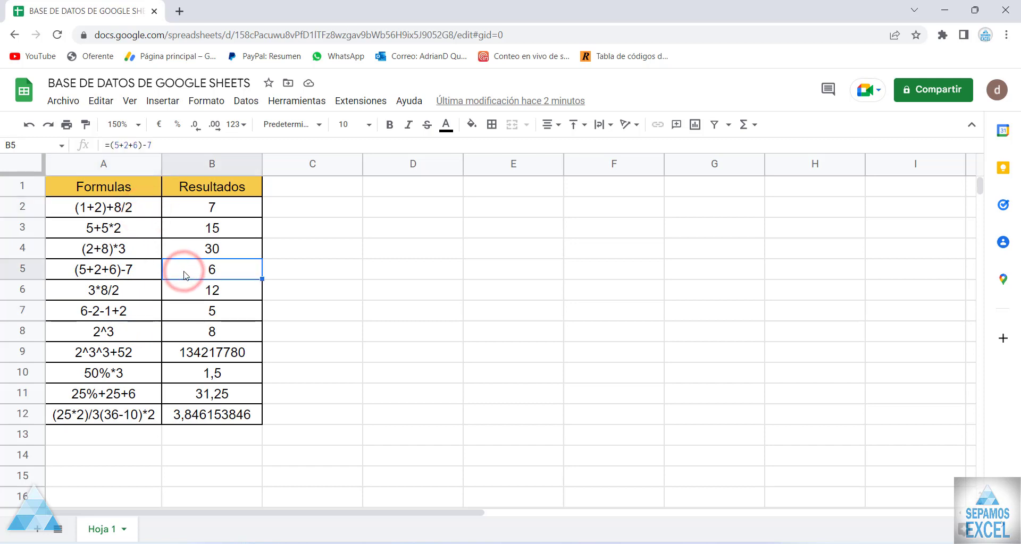
double_click(185, 275)
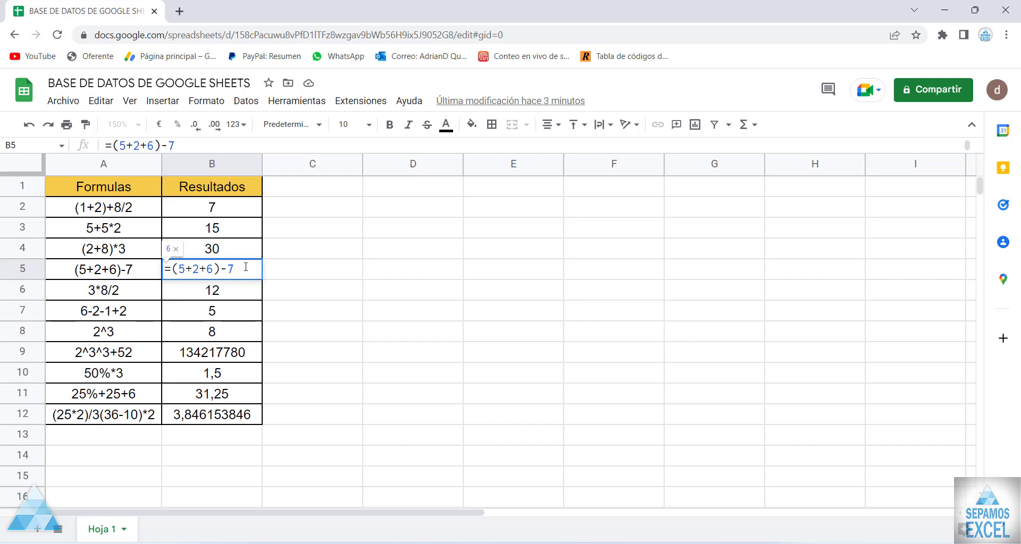
key(BackSpace)
key(BackSpace)
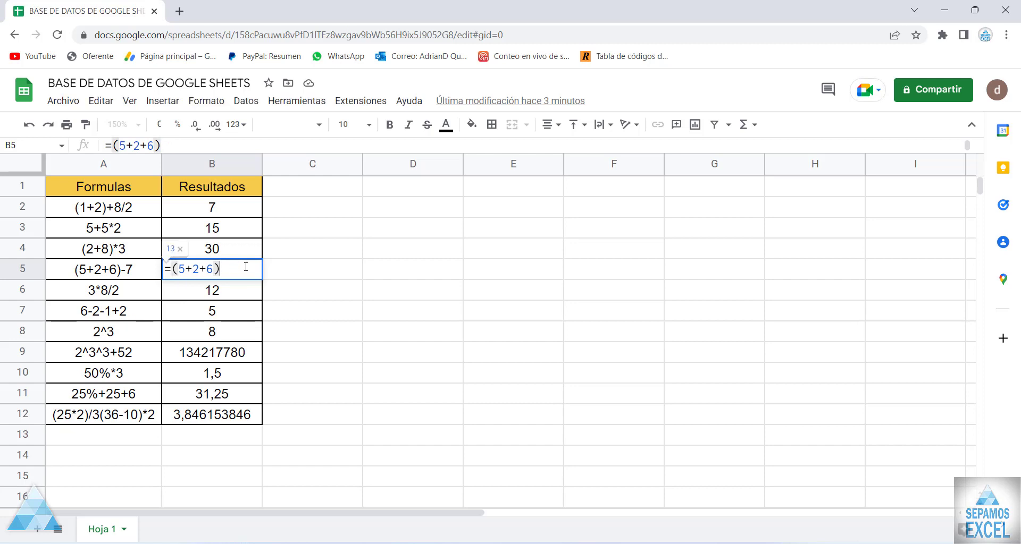
text(-6)
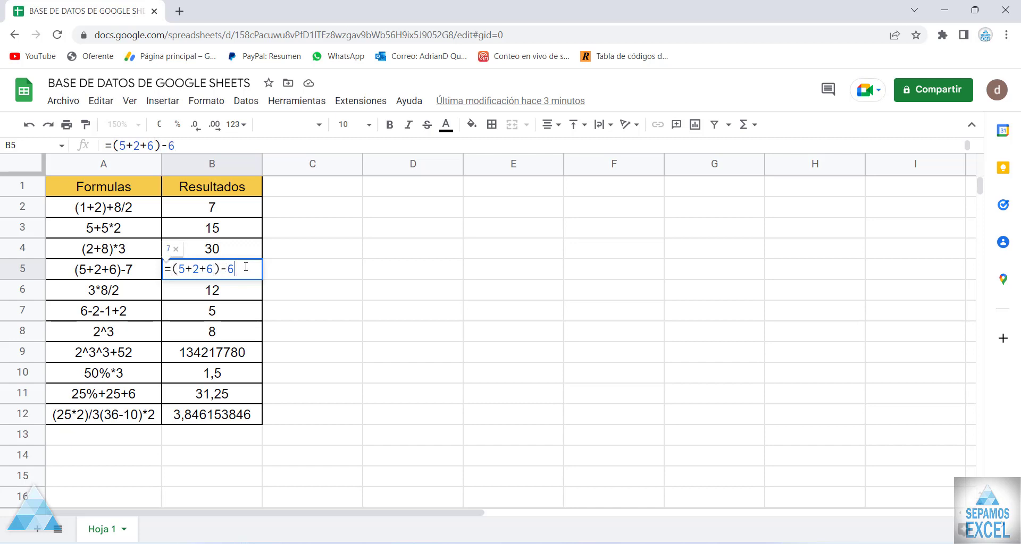
key(BackSpace)
text(7)
key(Return)
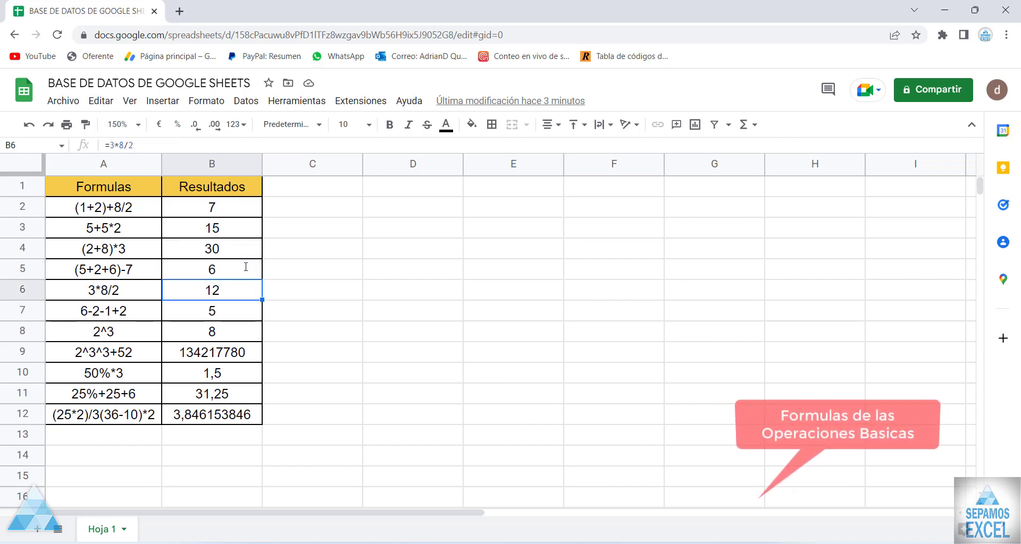
- Open B6's formula =3*8/2 for editing, removing and retyping the /2 divisor
click(128, 290)
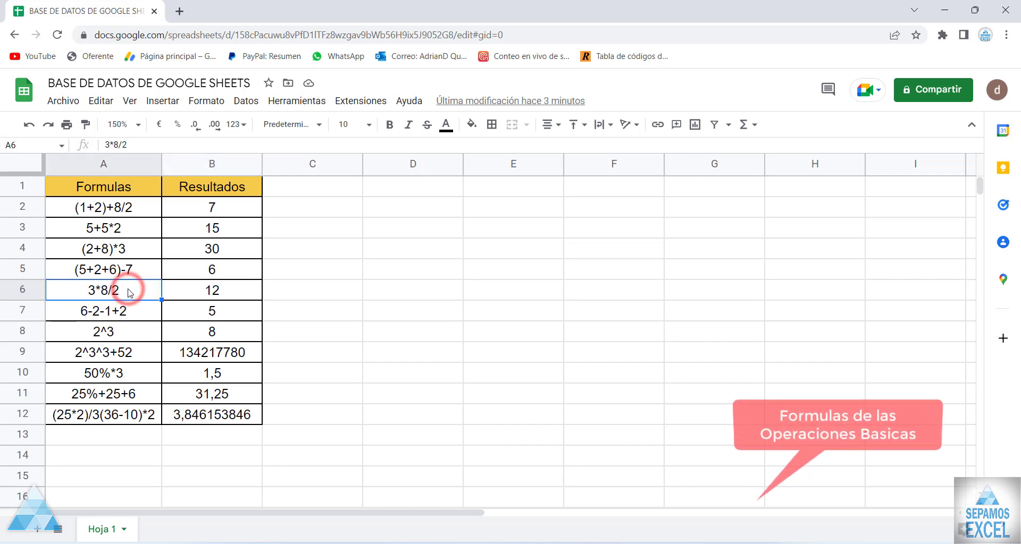
click(187, 290)
click(131, 294)
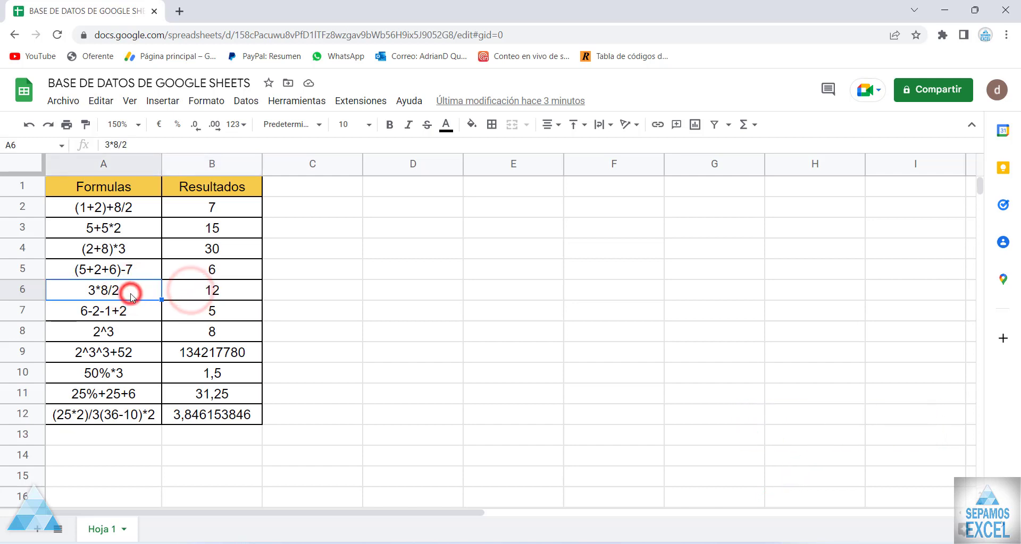
double_click(213, 290)
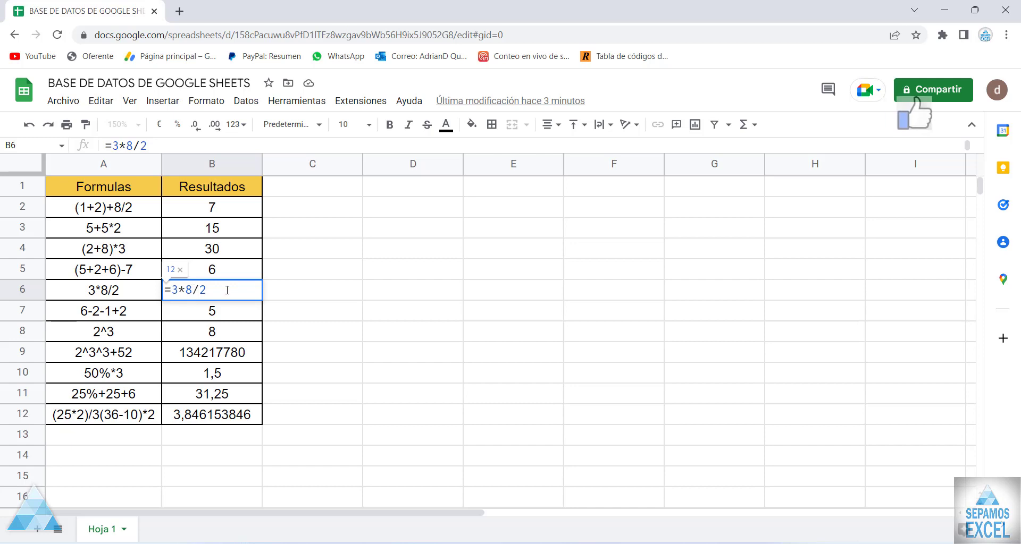
key(BackSpace)
key(BackSpace)
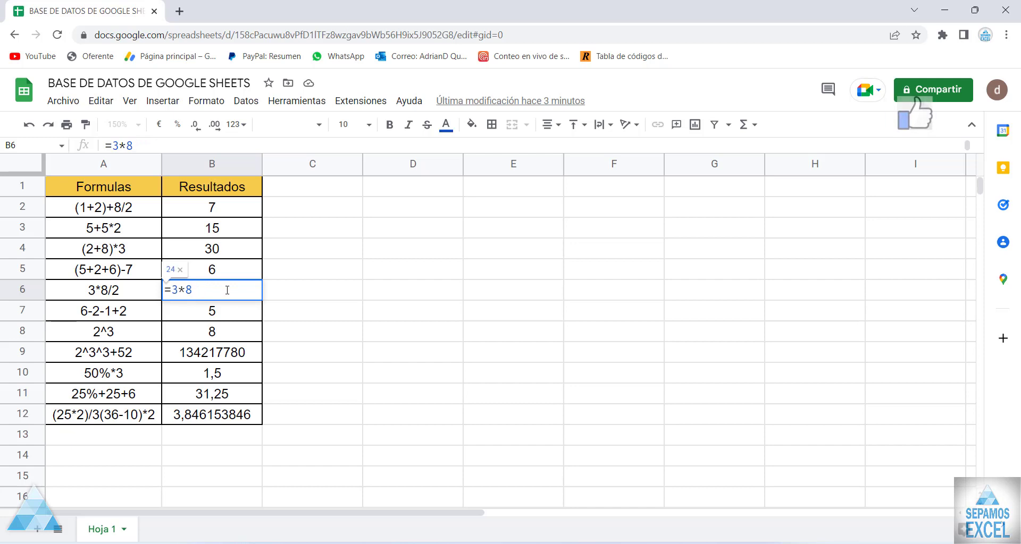
text(/)
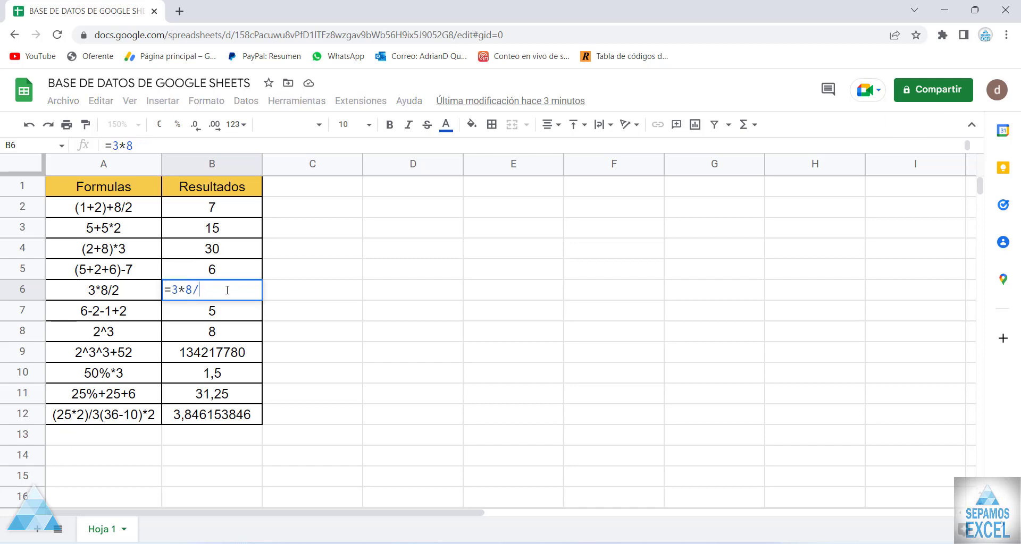
text(2)
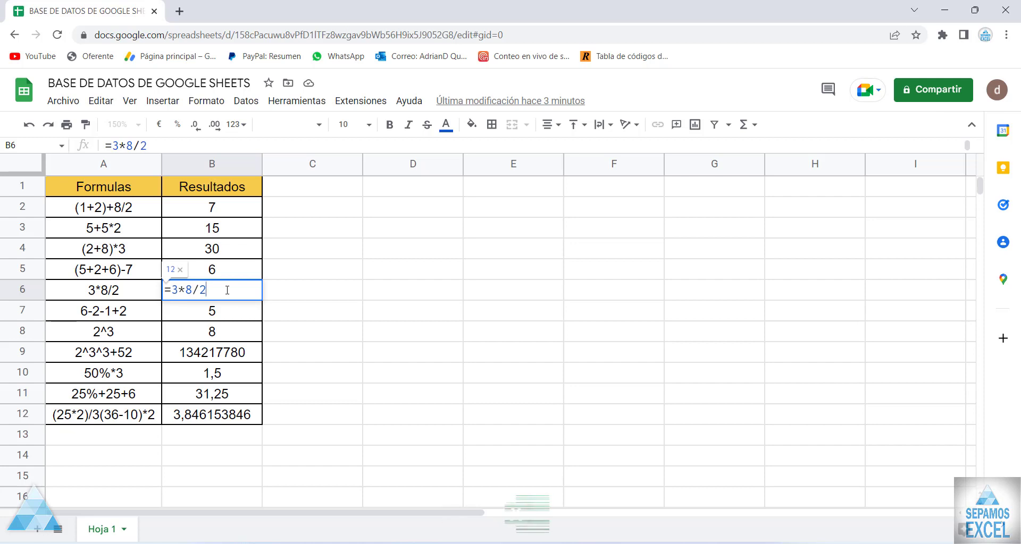
key(BackSpace)
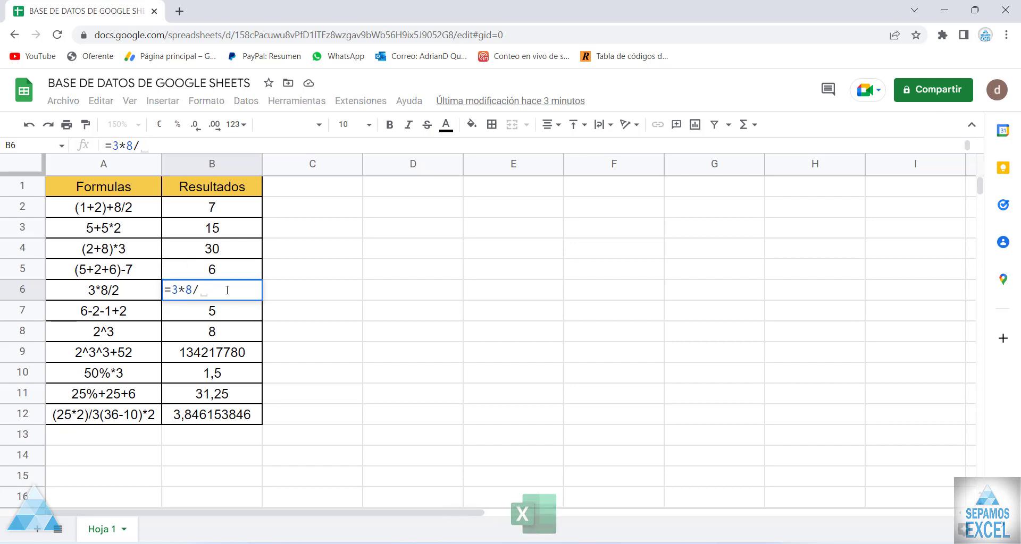
text(2)
- Try divisors 4, 5 and 6 in B6, settling on =3*8/3
key(BackSpace)
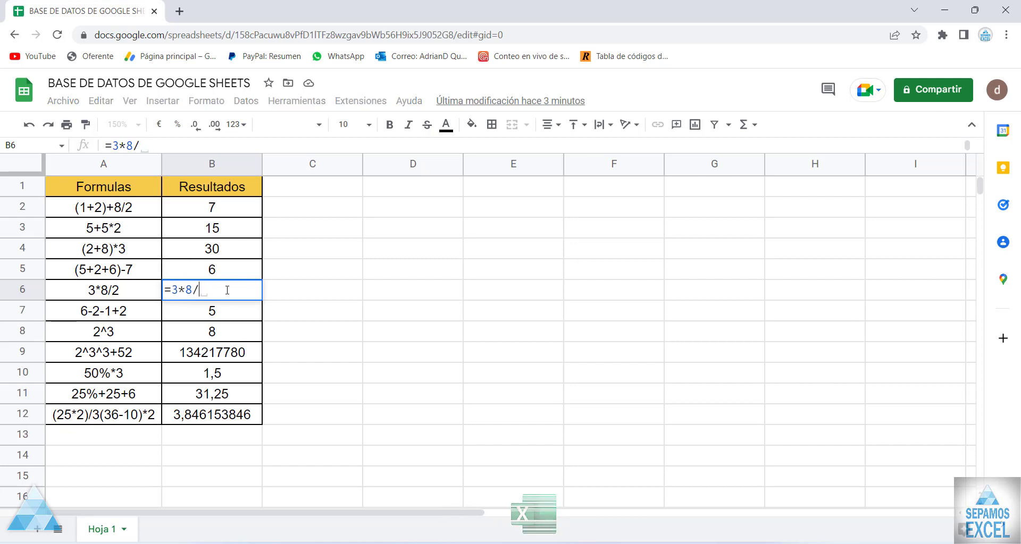
text(2)
key(BackSpace)
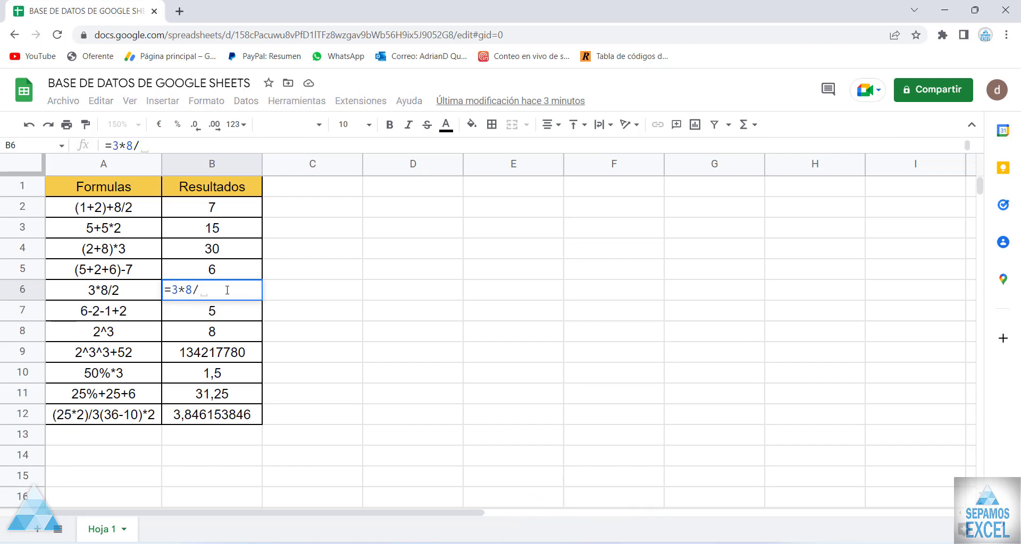
text(4)
key(BackSpace)
text(5)
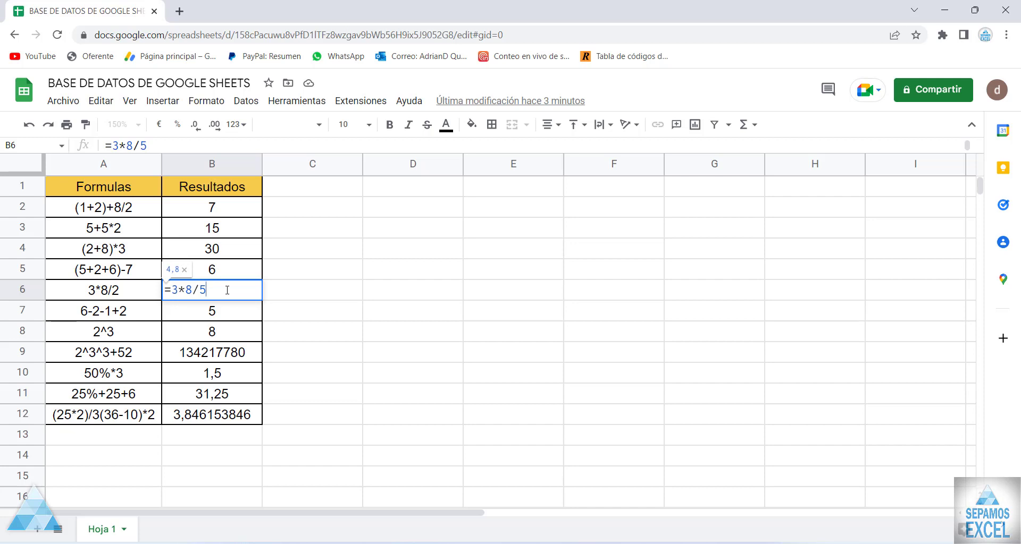
key(BackSpace)
text(6)
key(BackSpace)
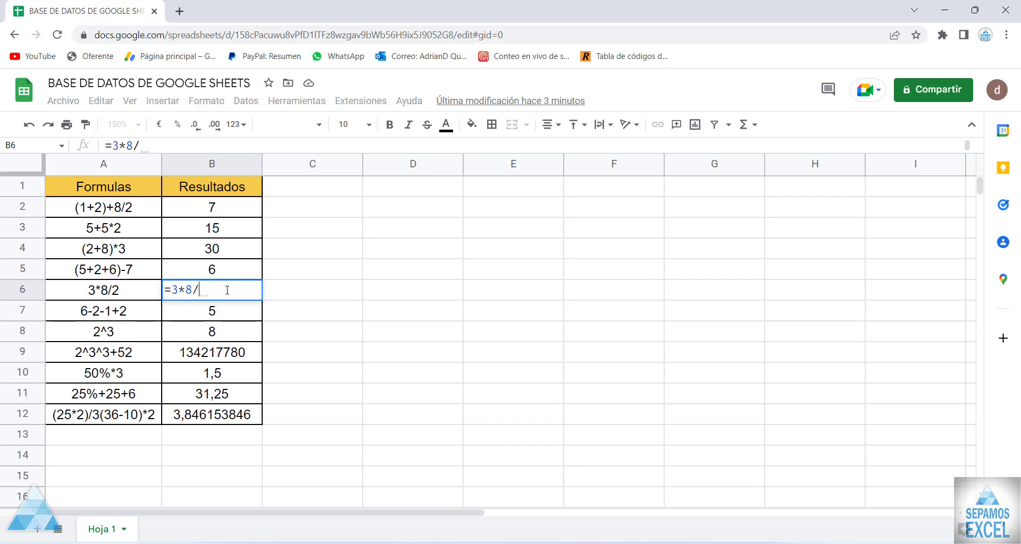
text(3)
key(Return)
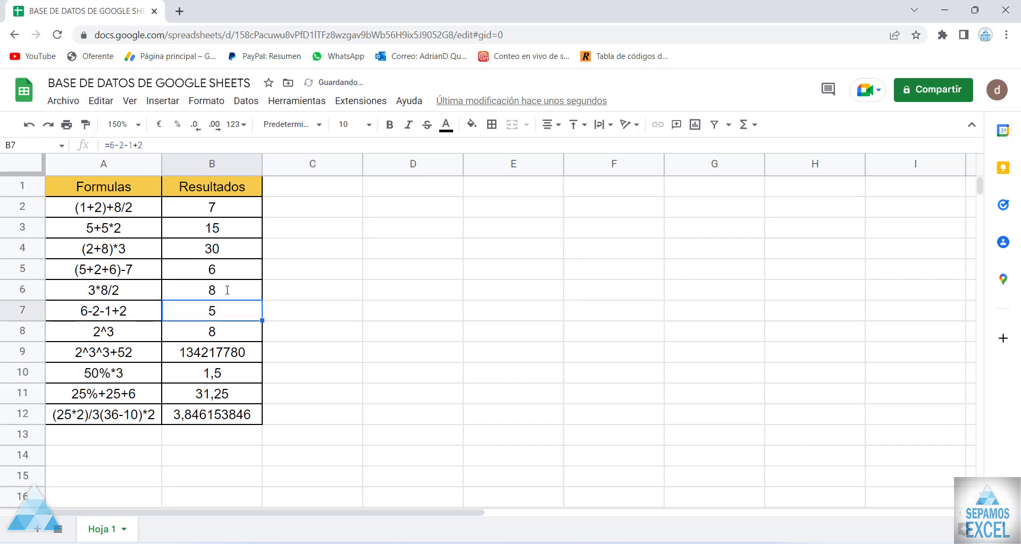
click(144, 314)
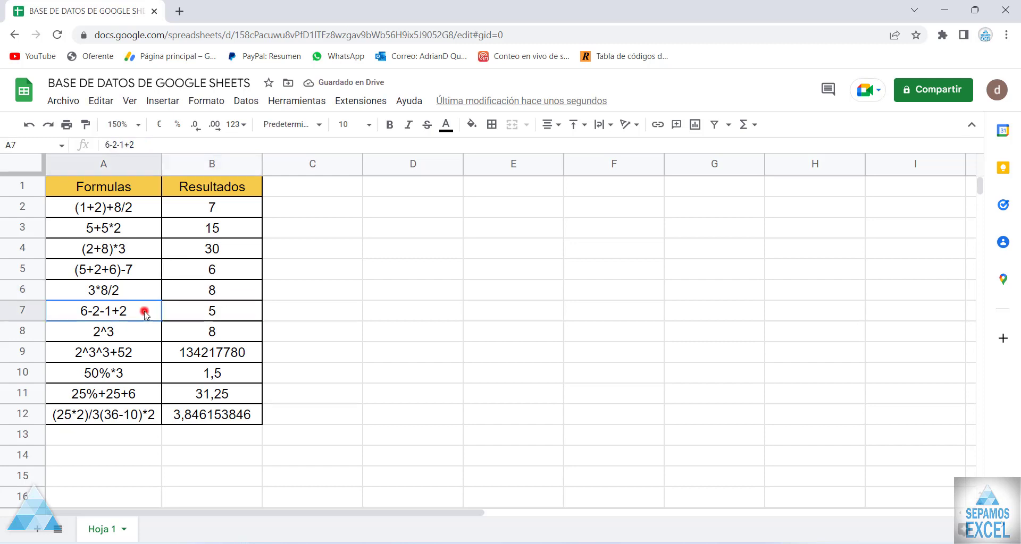
double_click(144, 314)
key(BackSpace)
key(BackSpace)
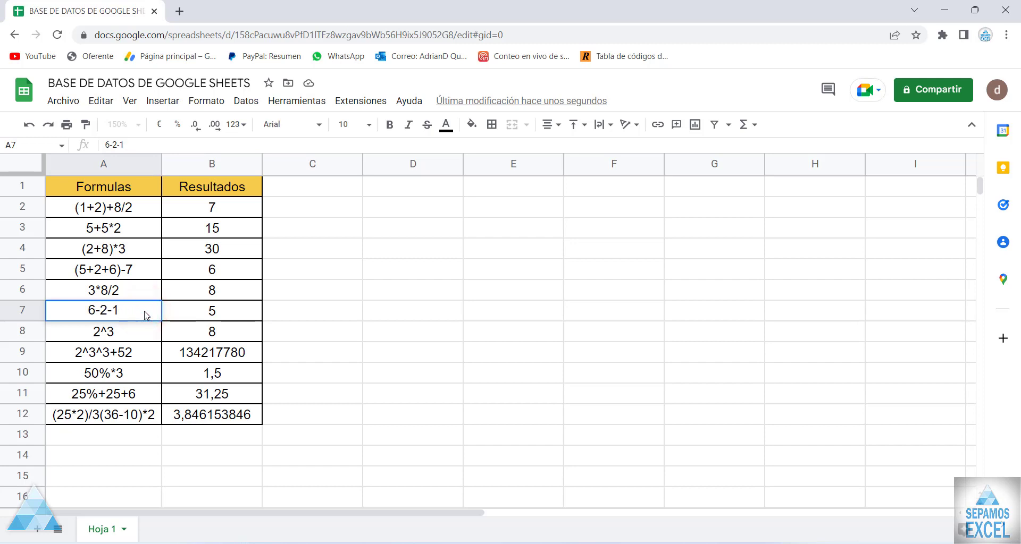
click(200, 315)
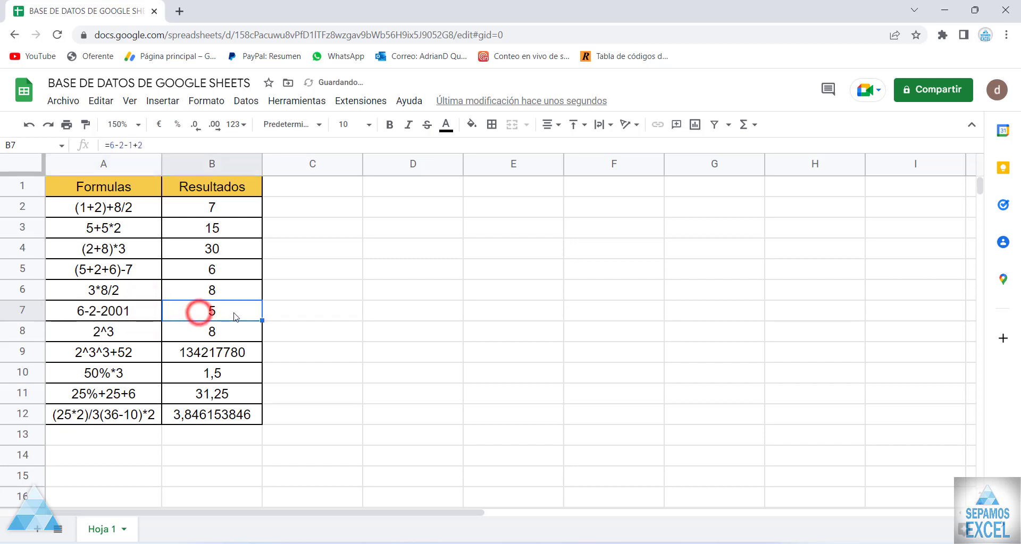
double_click(200, 315)
click(139, 312)
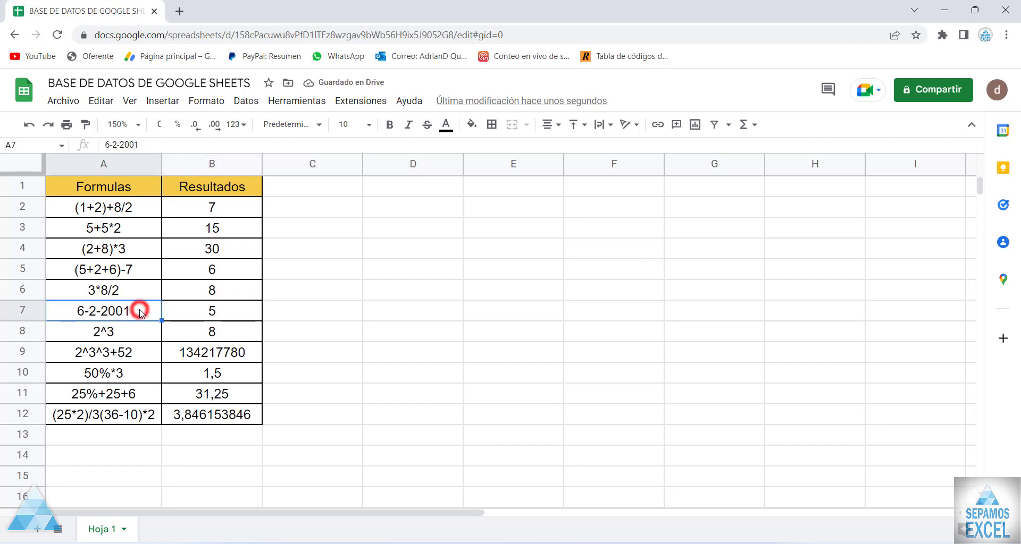
double_click(134, 310)
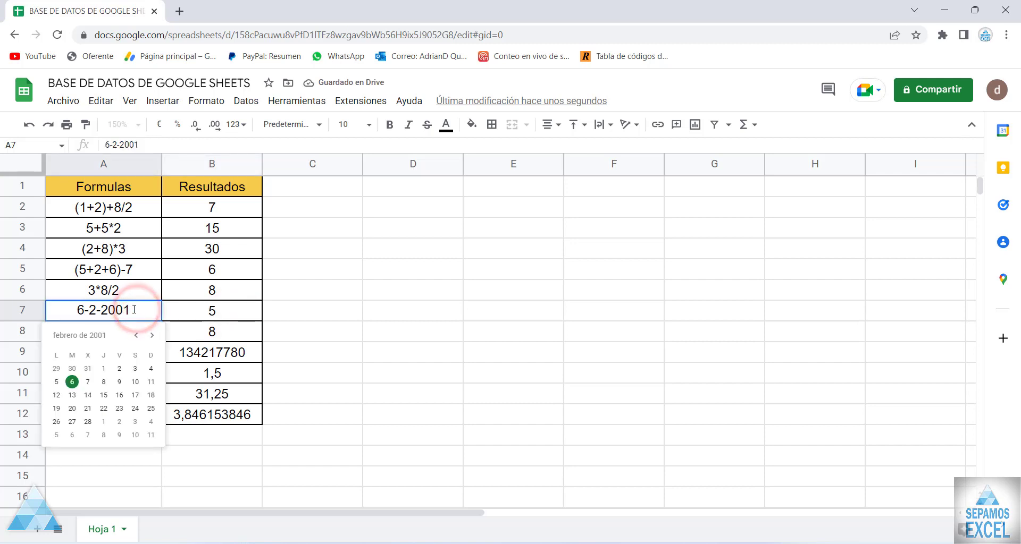
click(296, 308)
click(129, 314)
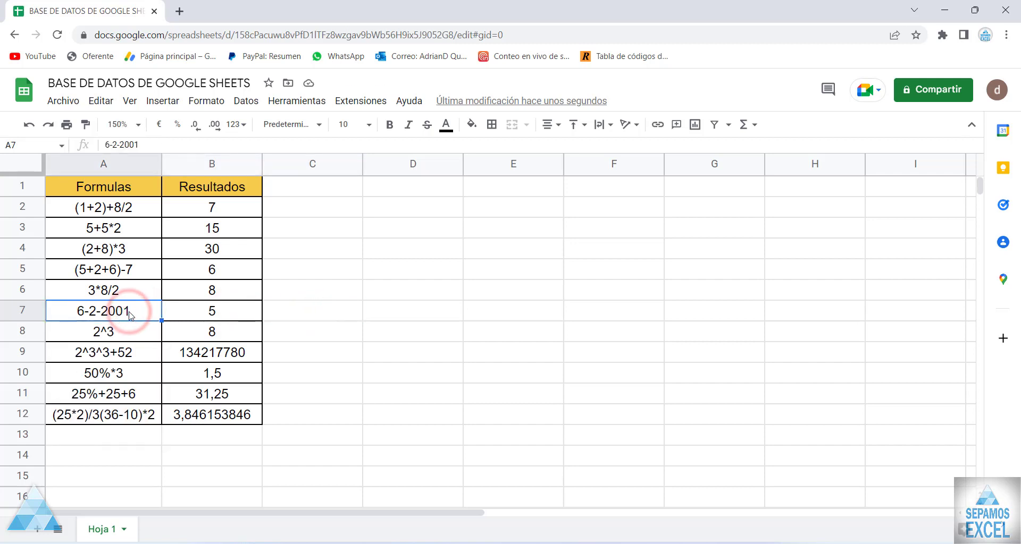
text(6-2-1+2)
double_click(134, 315)
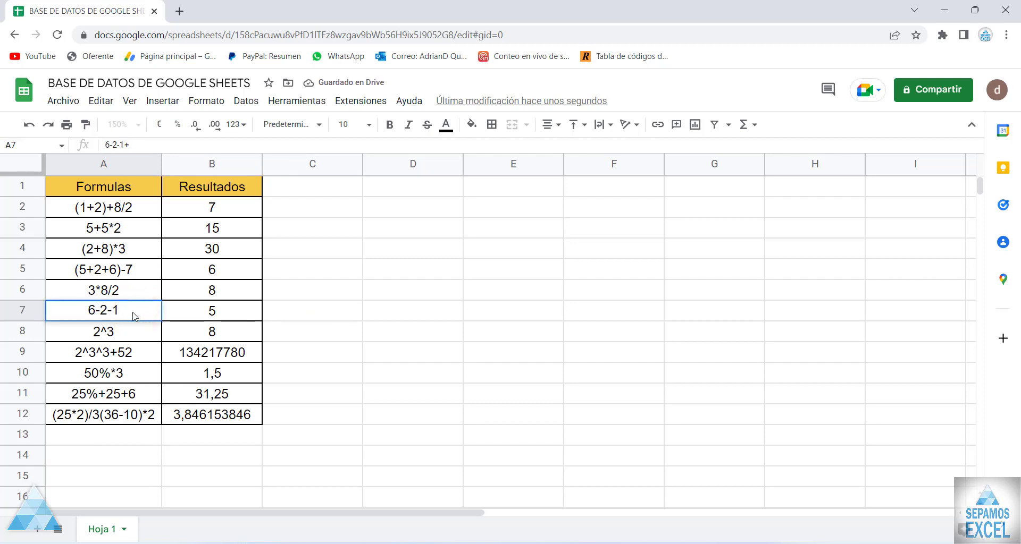
key(Return)
click(134, 316)
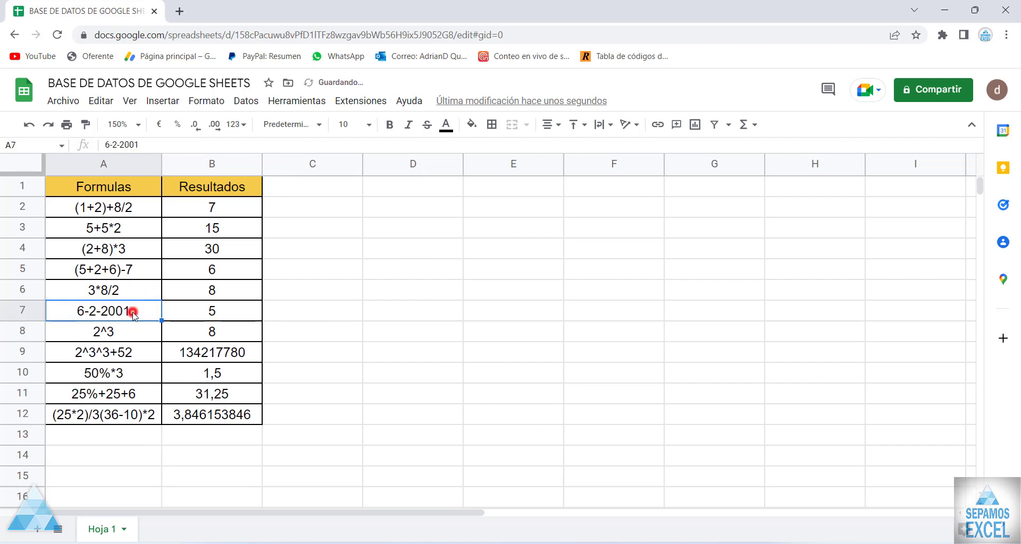
text(6-2-1+2)
click(211, 313)
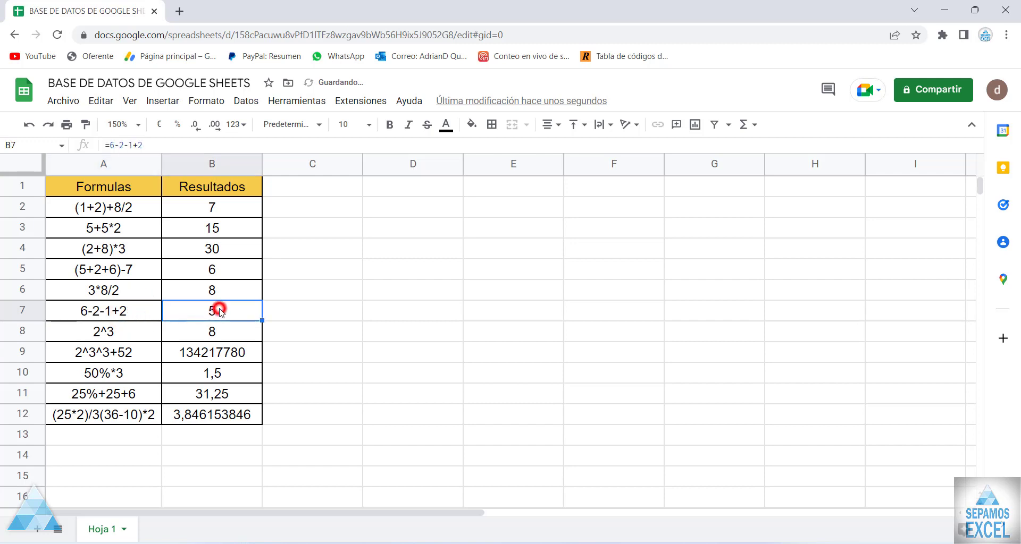
click(130, 318)
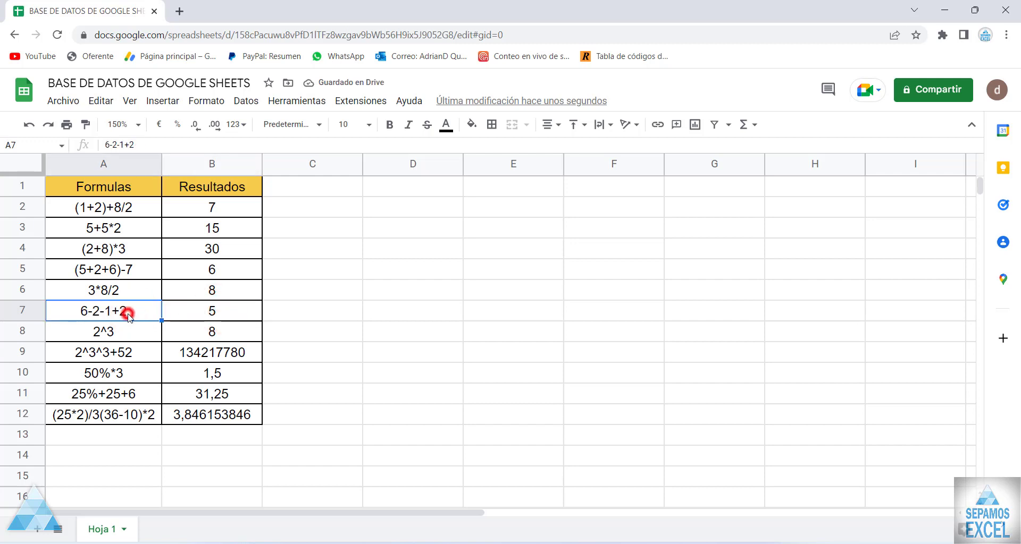
click(173, 309)
double_click(173, 308)
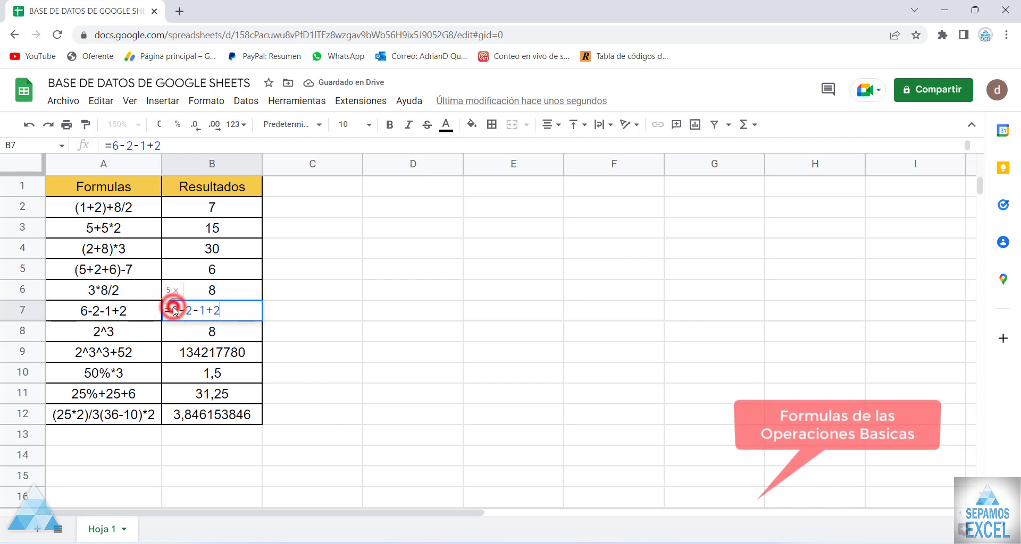
key(BackSpace)
key(BackSpace)
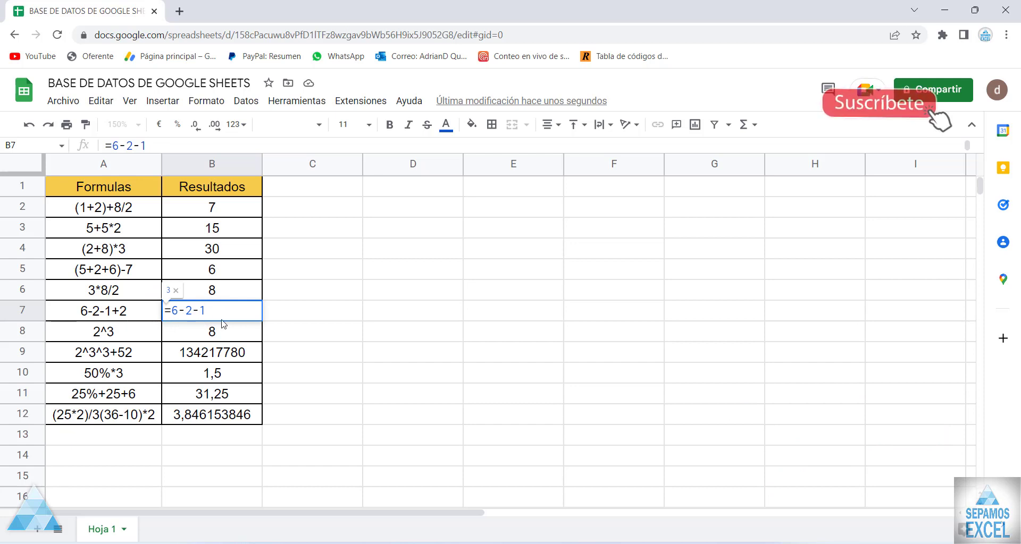
text(+2)
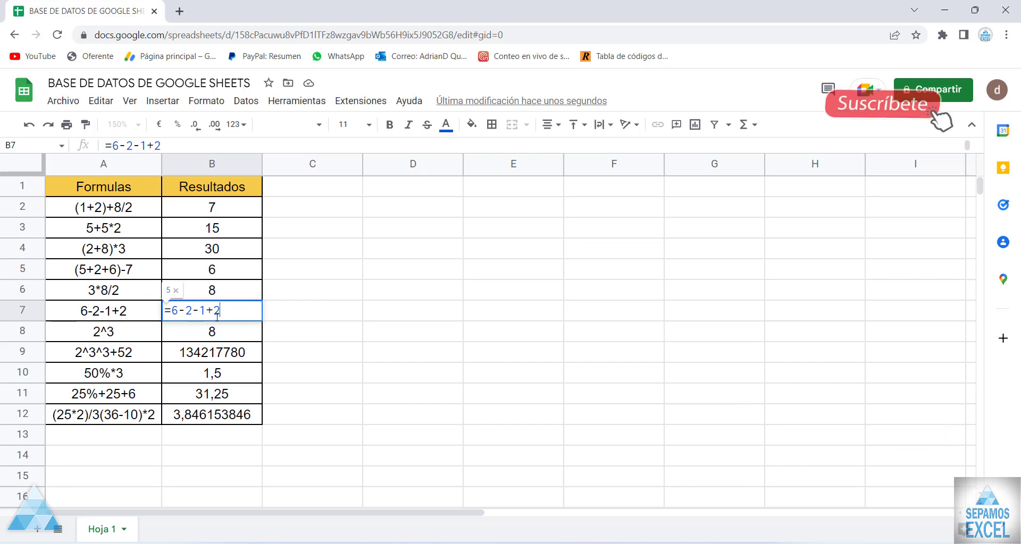
key(Return)
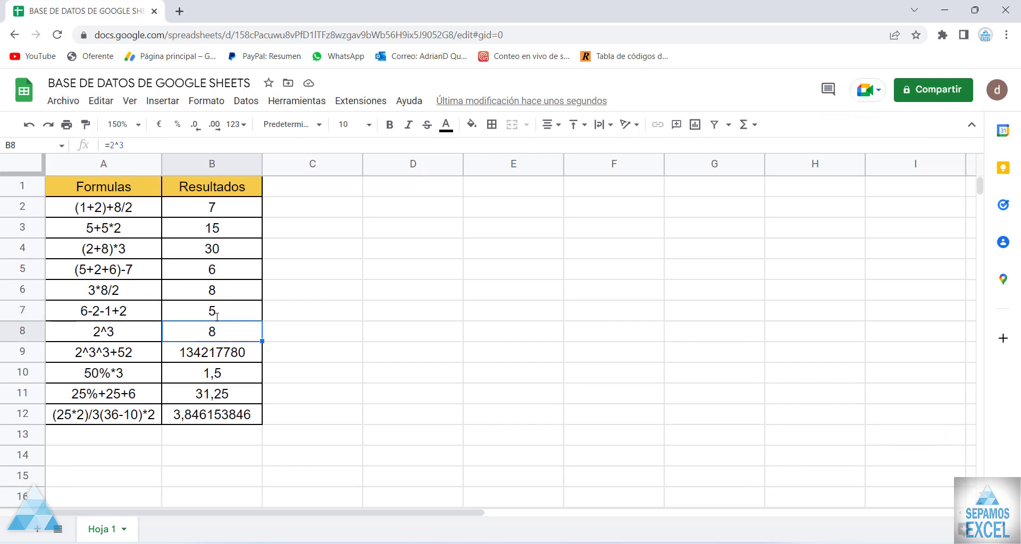
click(134, 333)
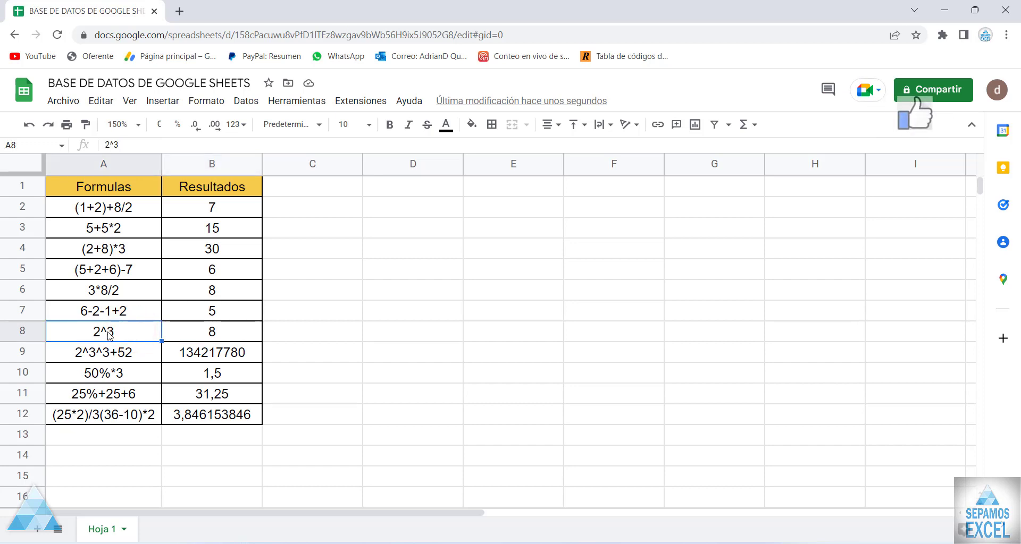
double_click(110, 332)
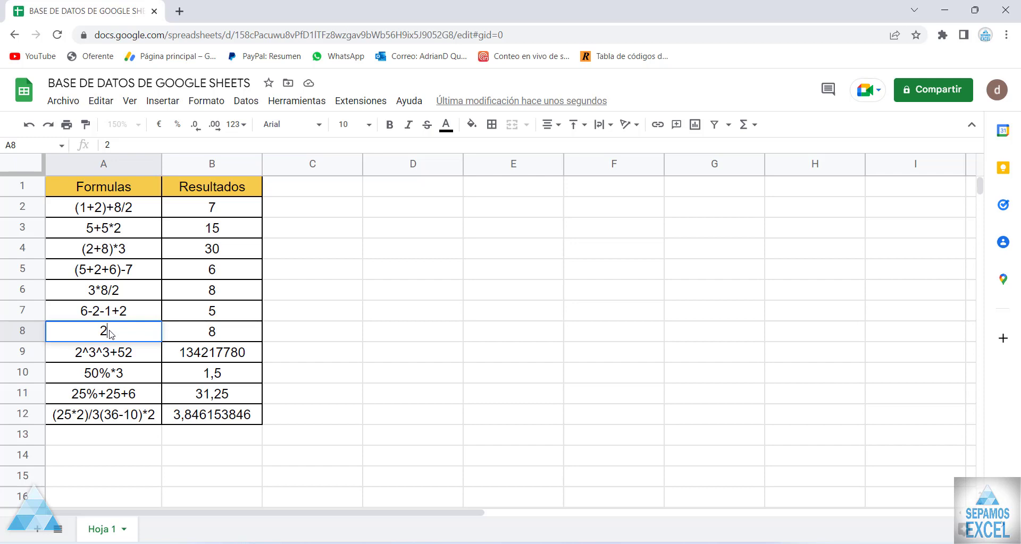
text(^3)
click(272, 330)
click(241, 329)
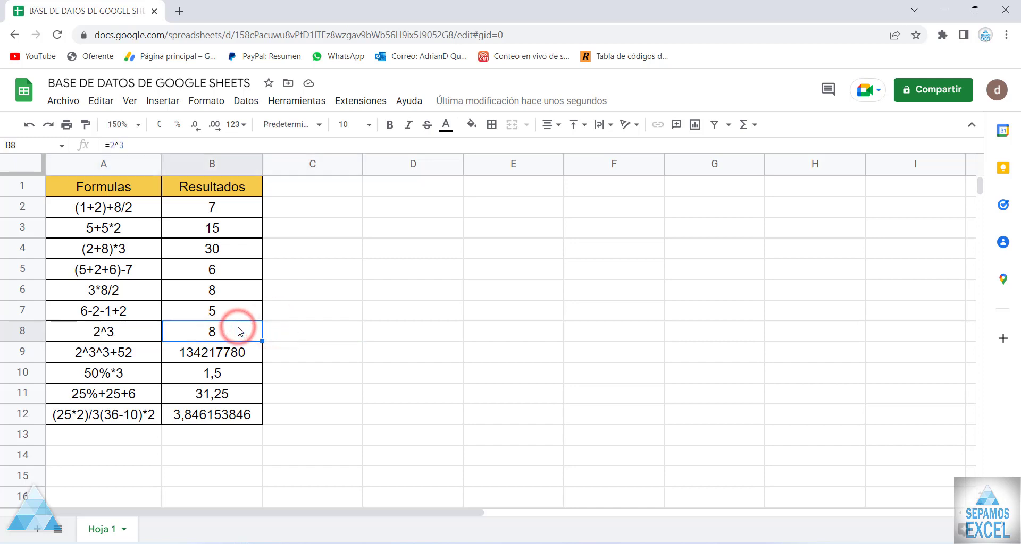
double_click(171, 332)
key(BackSpace)
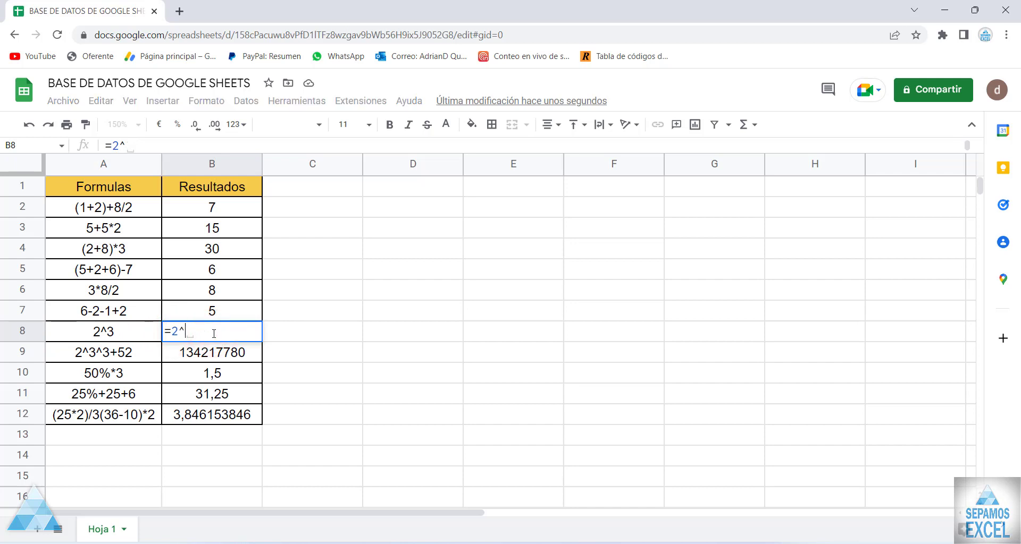
text(2)
key(BackSpace)
text(3)
key(BackSpace)
text(6)
key(BackSpace)
text(4)
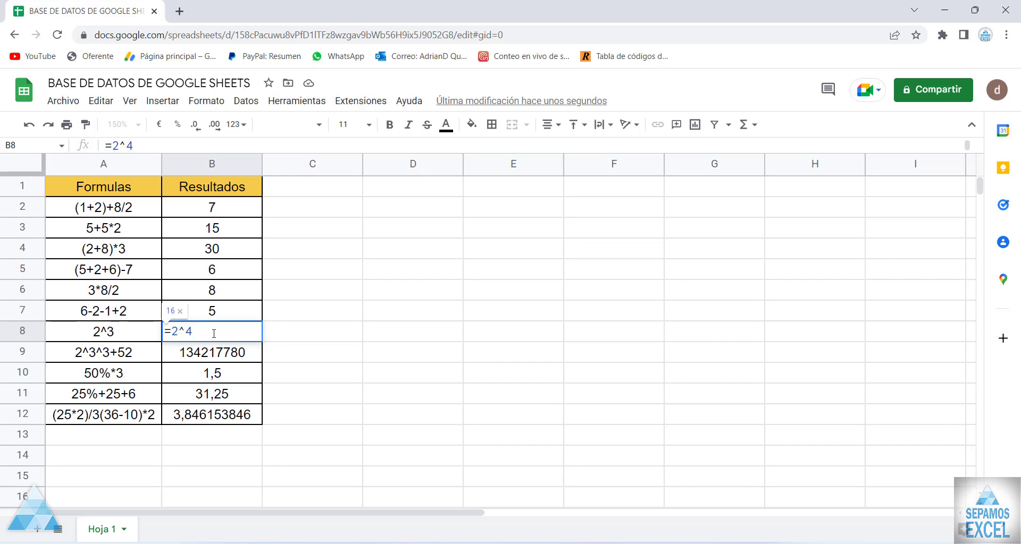
key(BackSpace)
text(3)
key(Return)
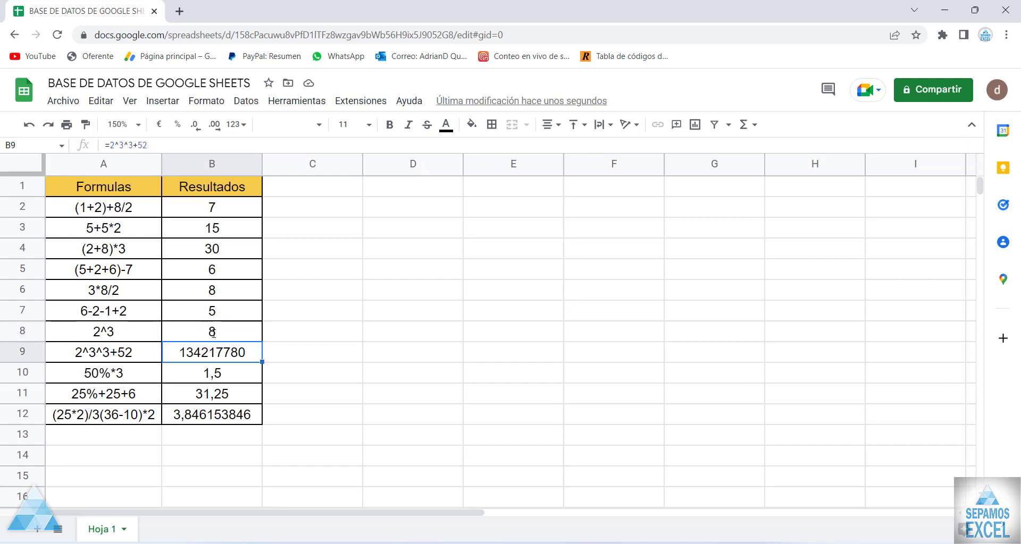
click(147, 357)
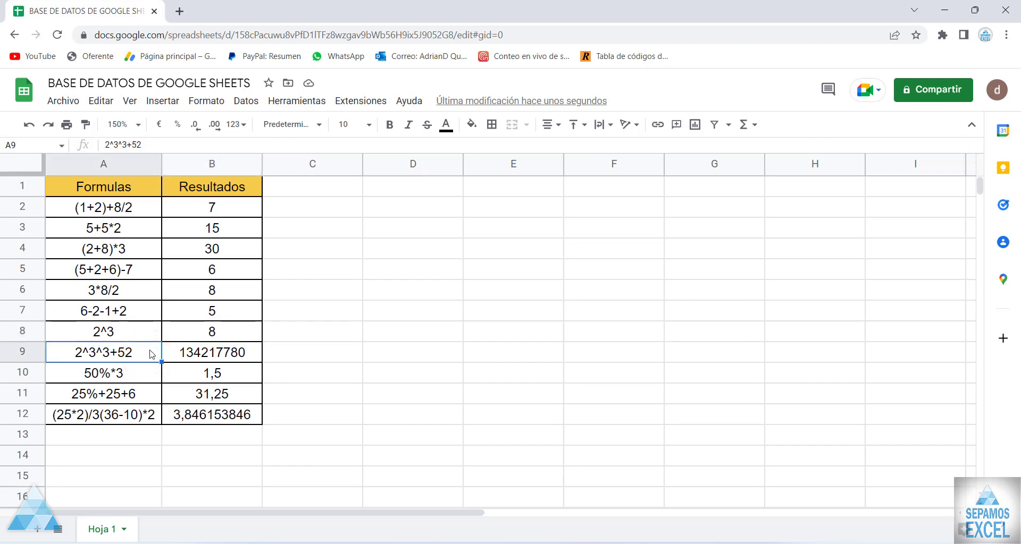
click(81, 358)
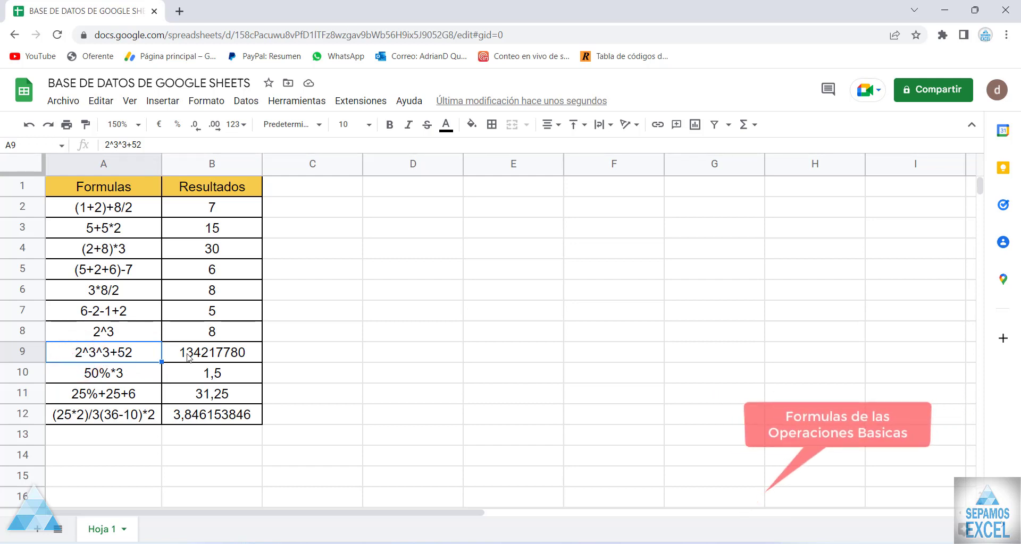
click(226, 358)
double_click(226, 357)
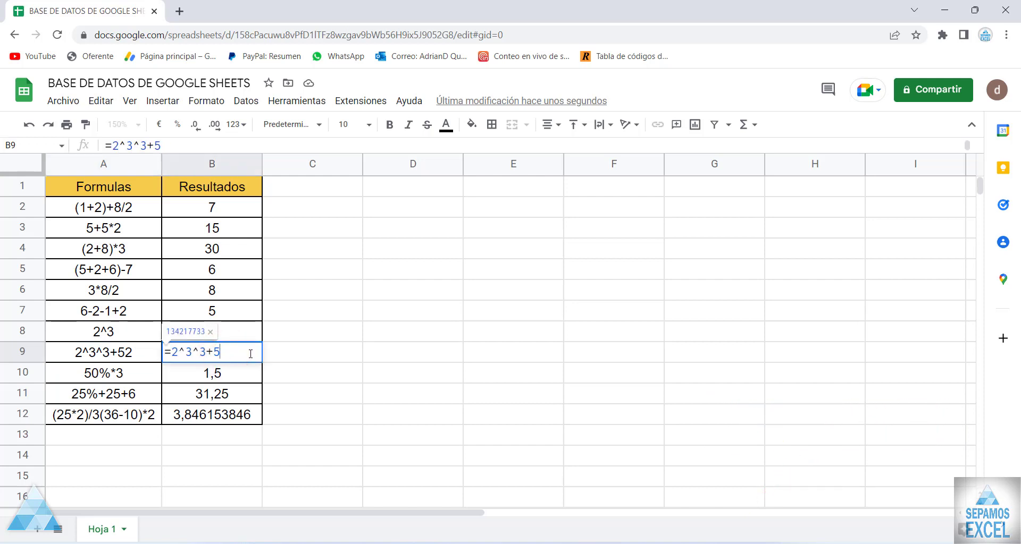
key(BackSpace)
key(BackSpace)
key(BackSpace)
key(BackSpace)
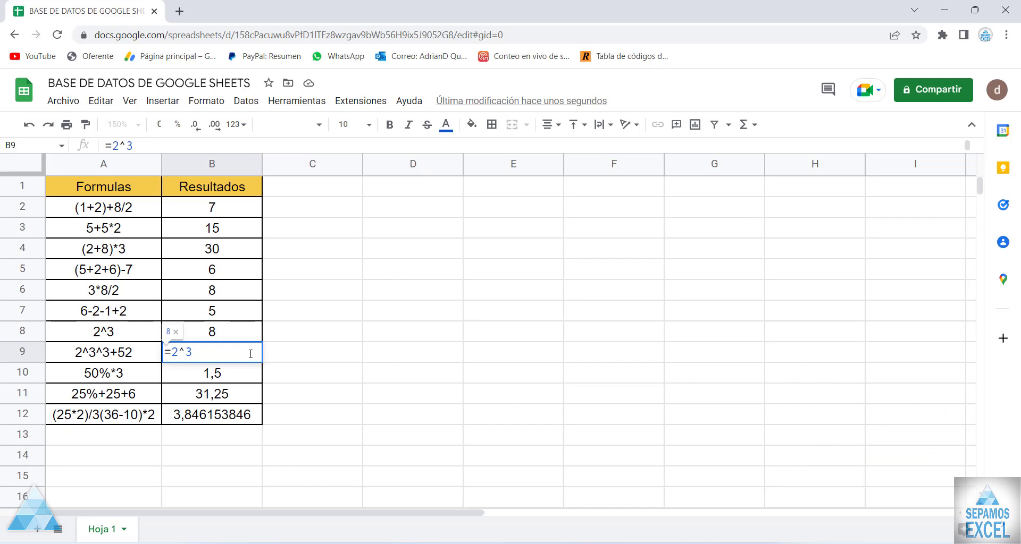
key(Escape)
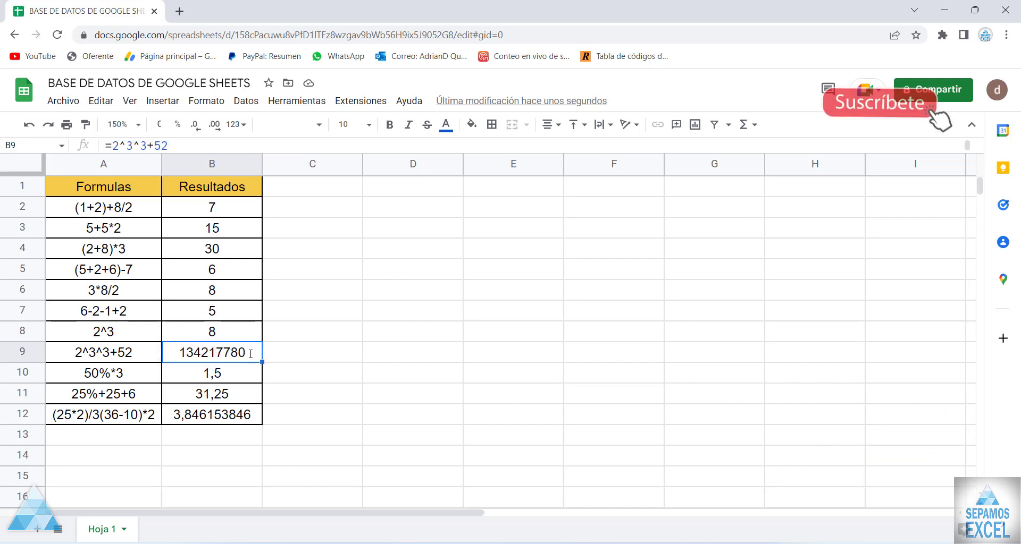
click(135, 377)
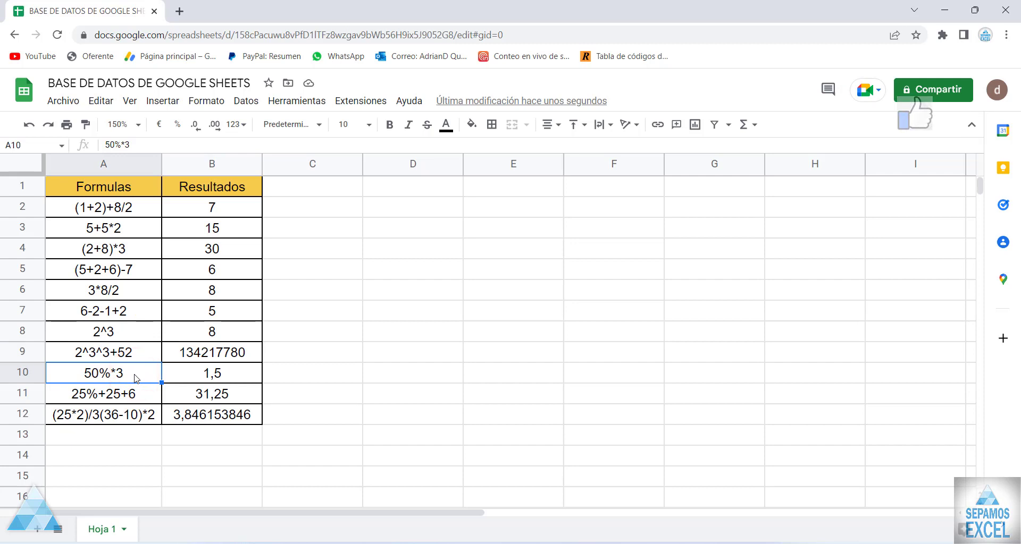
- Try multipliers 4 and 6 in B10's =50%*3 formula, leaving it at =50%*
click(187, 378)
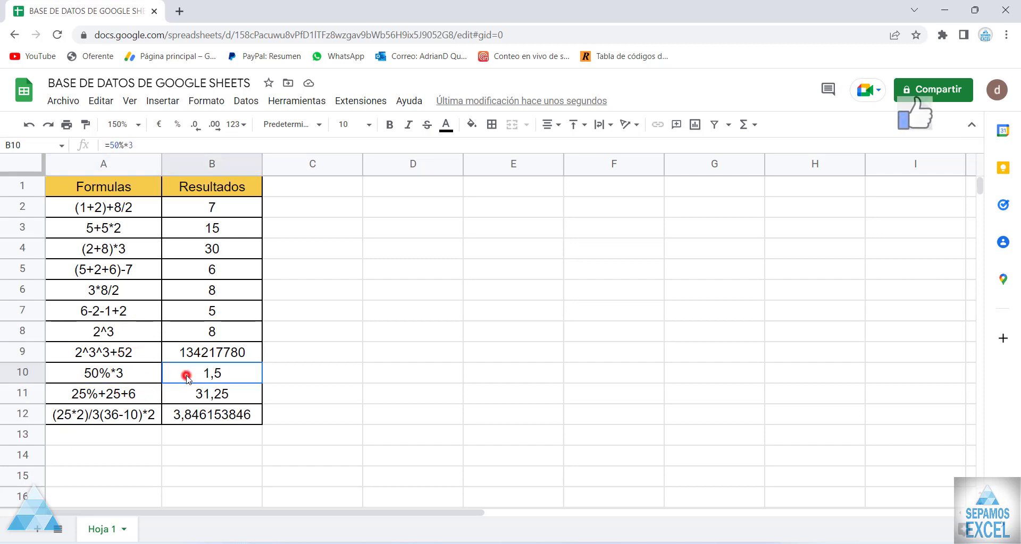
double_click(187, 376)
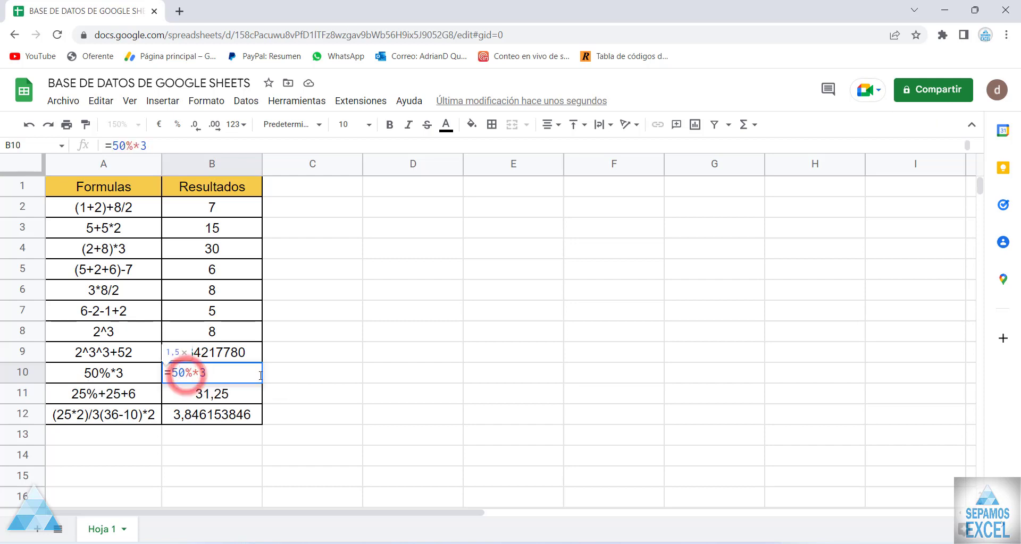
key(BackSpace)
text(4)
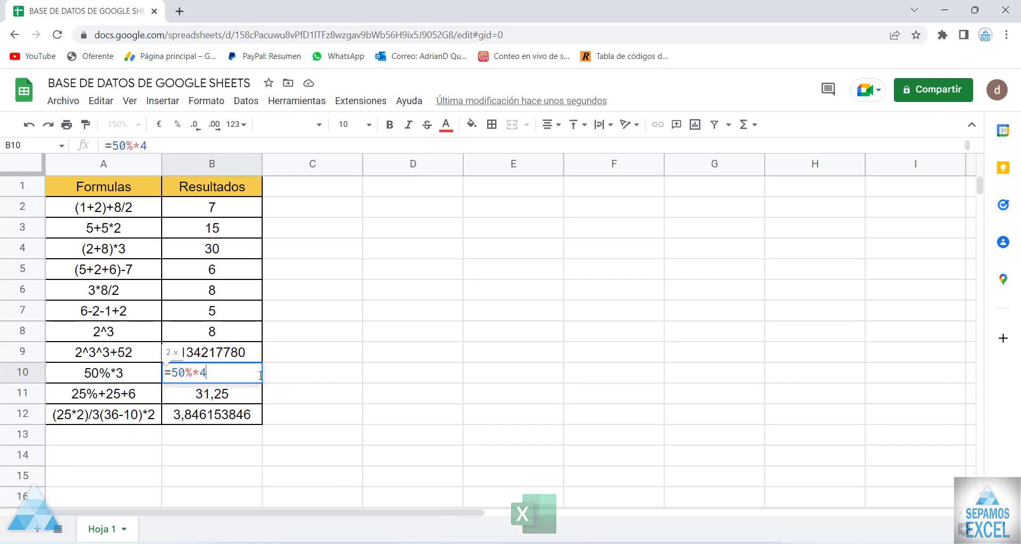
key(BackSpace)
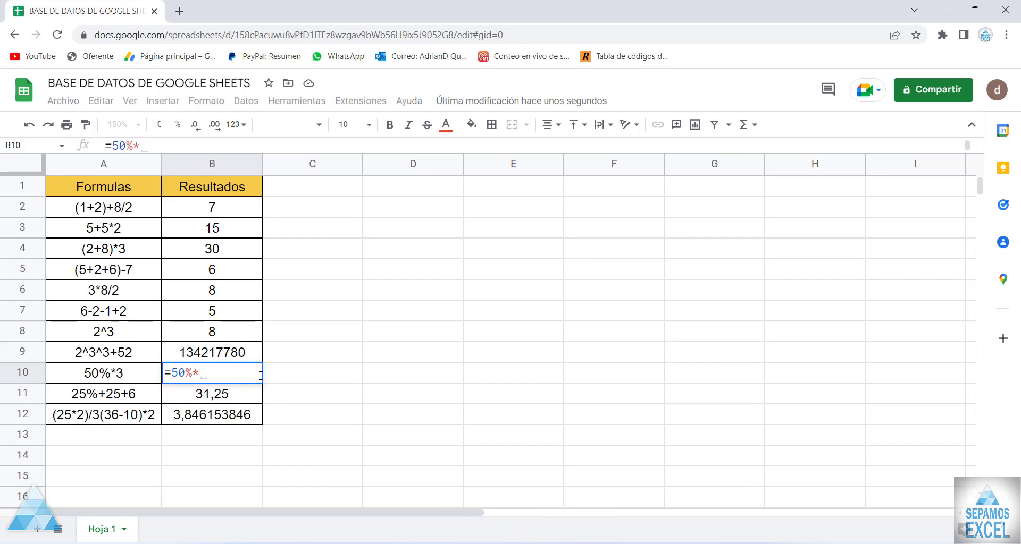
text(6)
key(BackSpace)
- Restore B10 to =50%*3 so it shows 1,5
text(3)
key(Return)
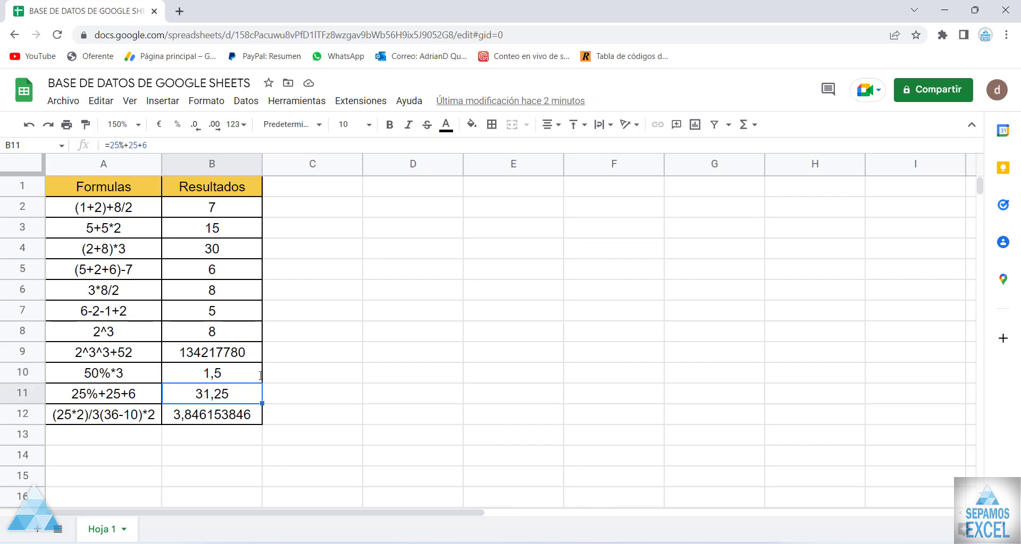
click(289, 211)
click(292, 226)
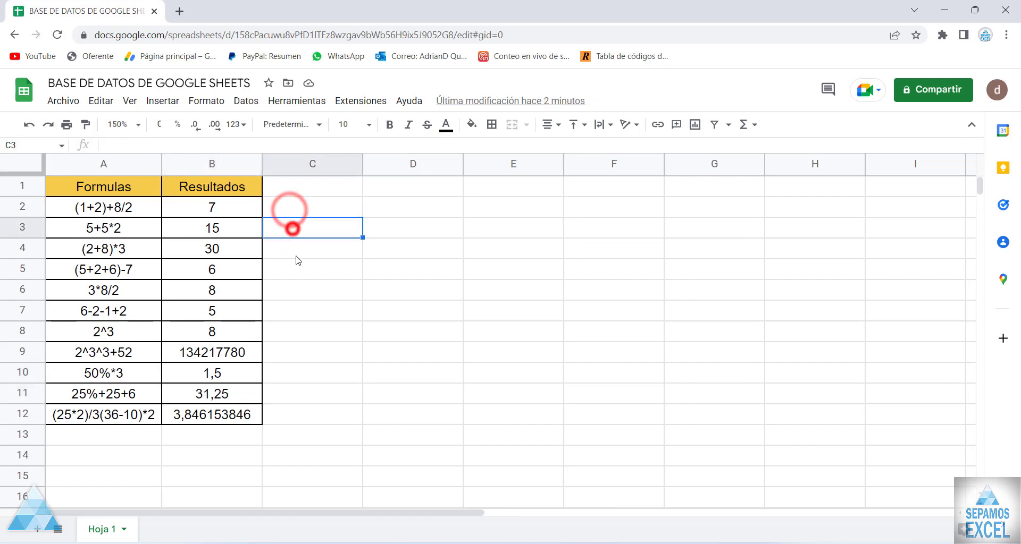
click(294, 252)
click(299, 304)
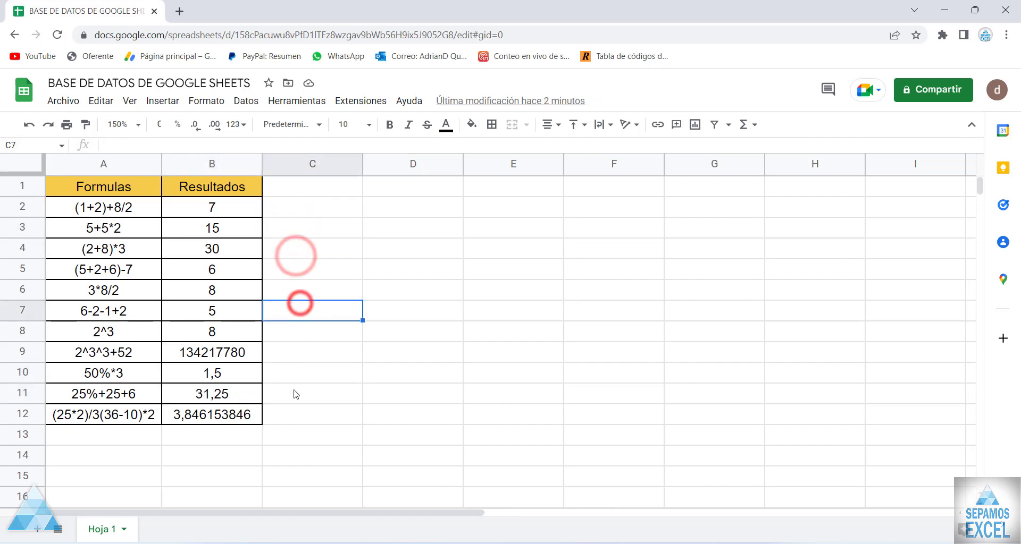
- Try 1 in place of 6 in B11, then commit =25%+25+6 showing 31,25
click(236, 394)
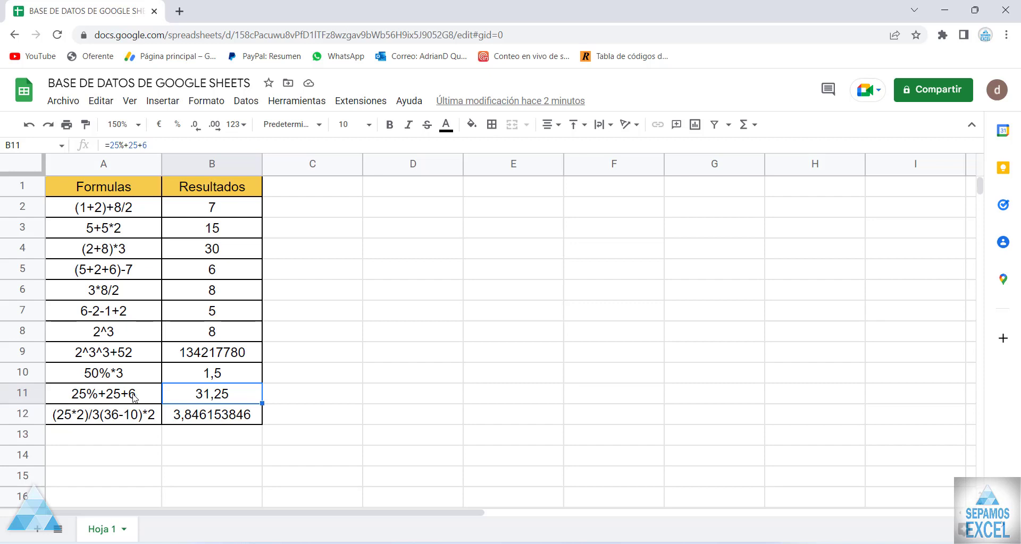
double_click(236, 400)
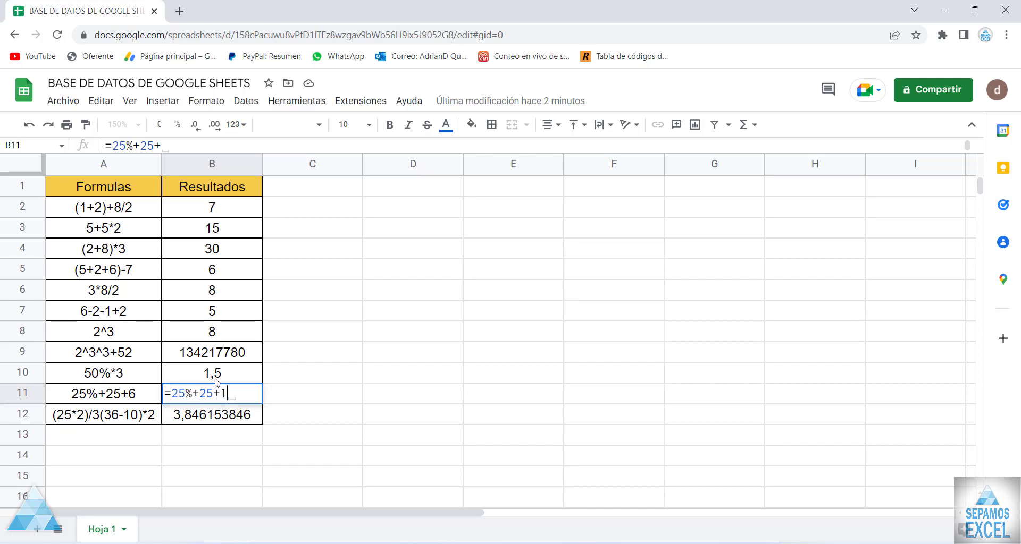
text(1)
key(BackSpace)
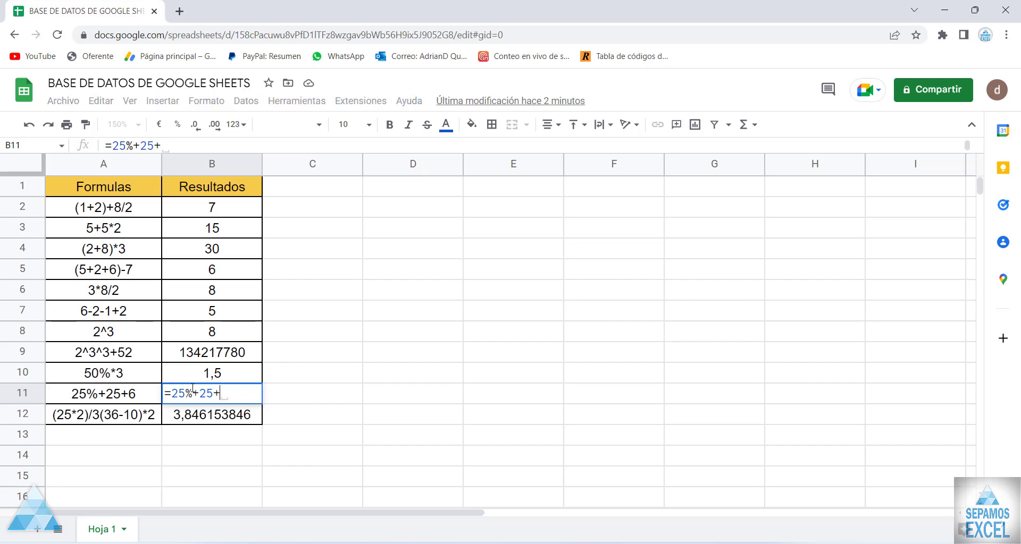
text(6)
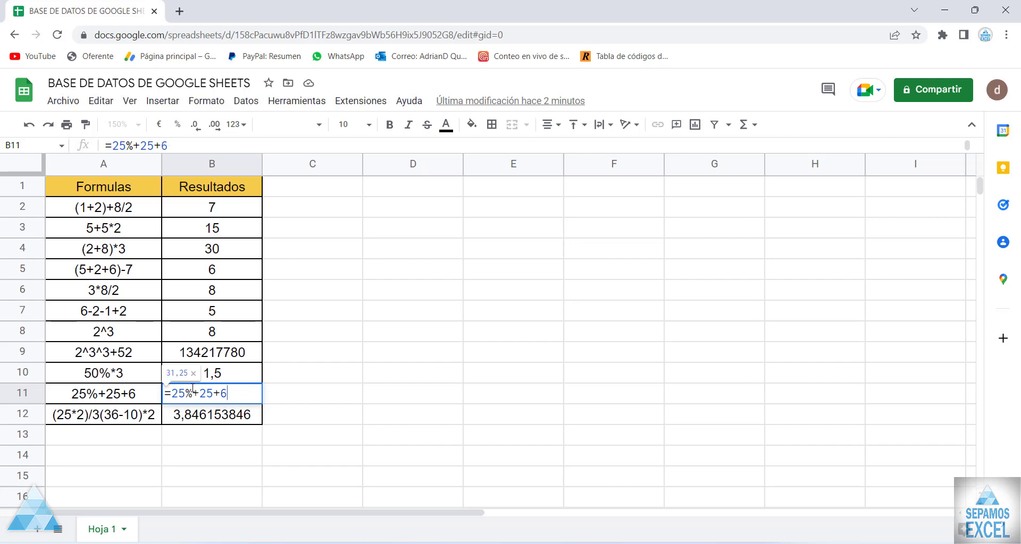
key(Return)
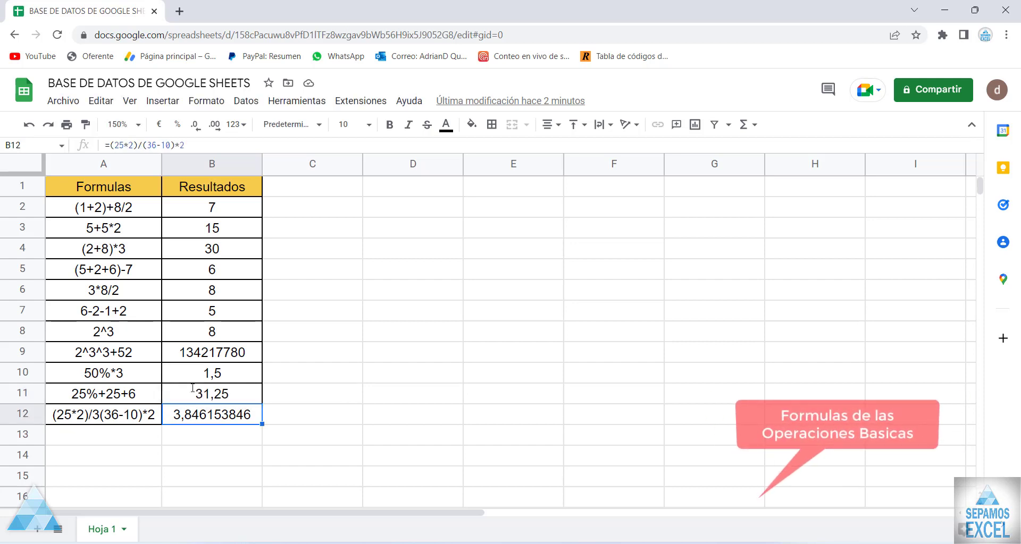
- Delete the stray 3 in A12 so it reads (25*2)/(36-10)*2
click(150, 420)
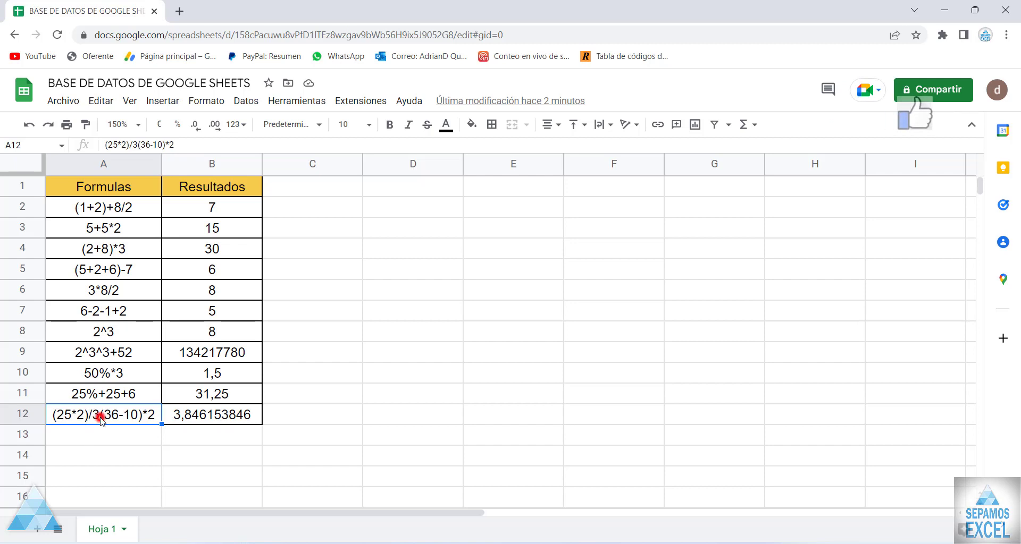
double_click(101, 416)
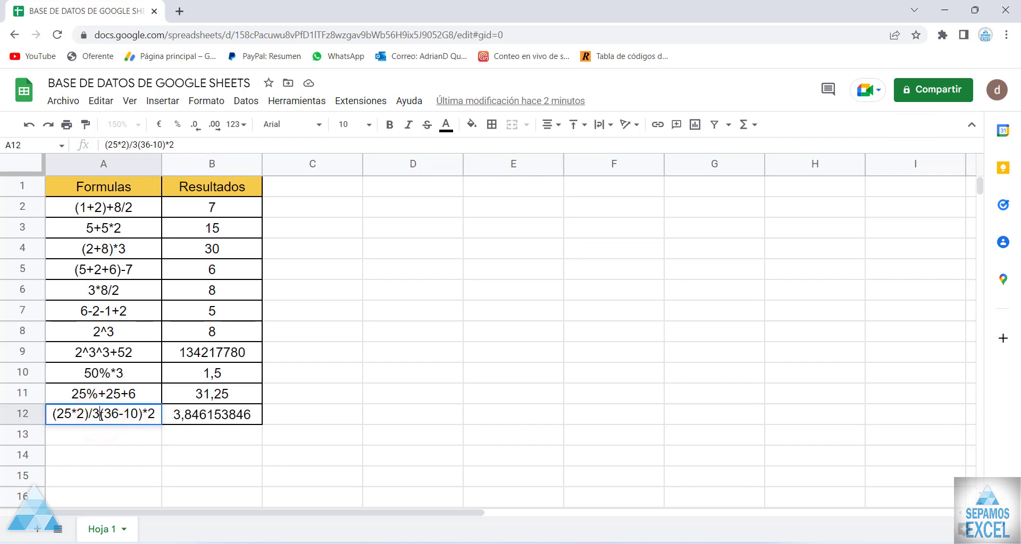
key(BackSpace)
click(122, 437)
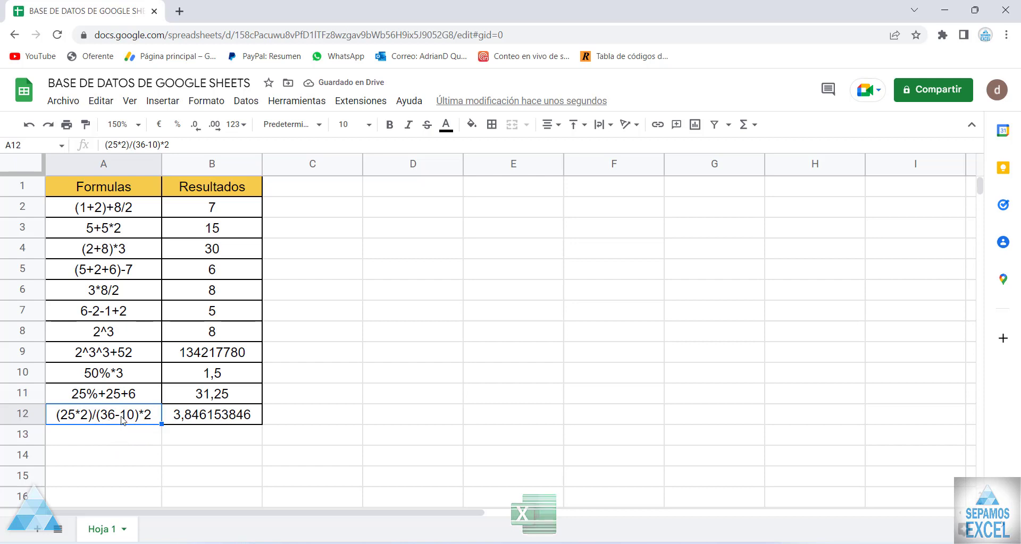
- Remove the trailing *2 from B12's formula, leaving =(25*2)/(36-10) previewing 1,923076923
click(217, 415)
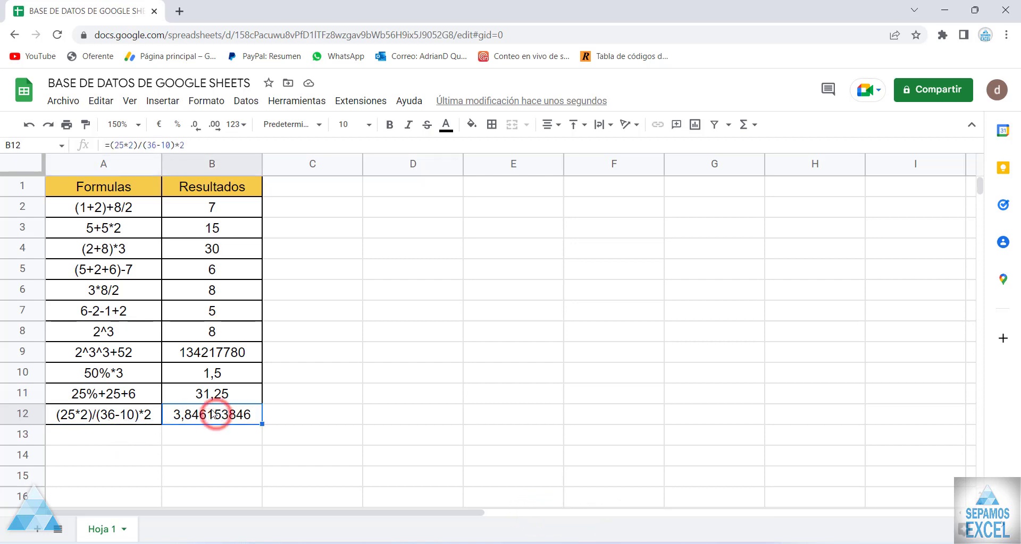
click(207, 147)
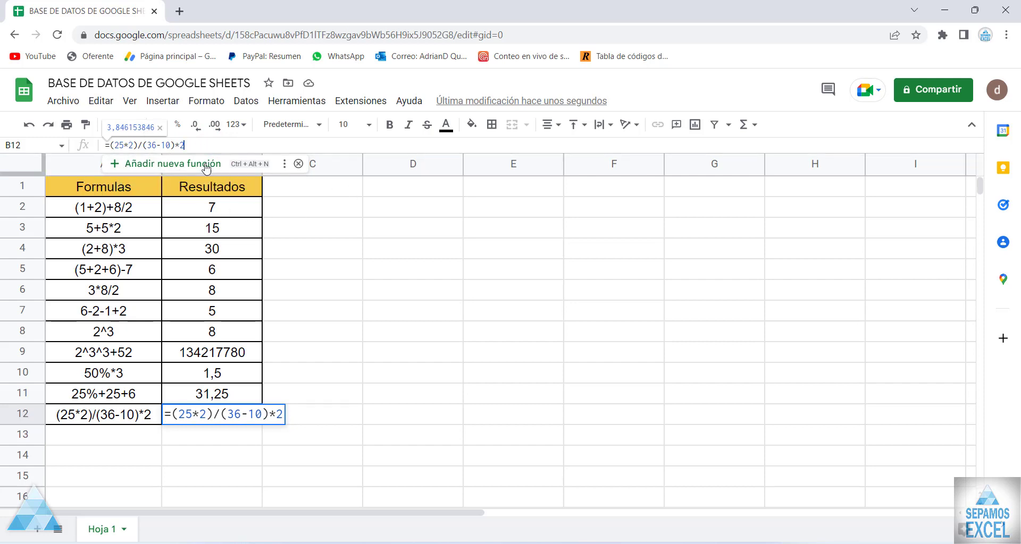
click(212, 419)
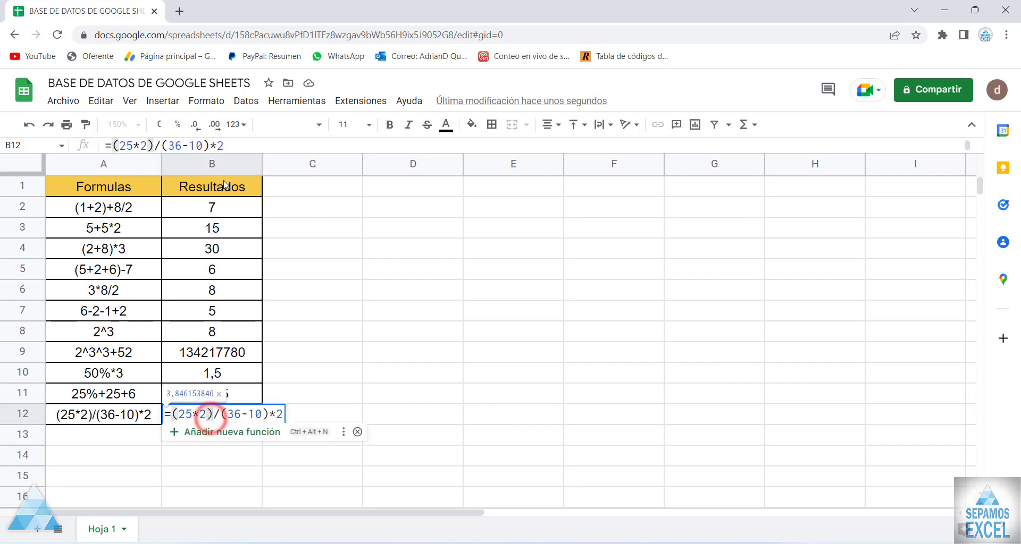
click(235, 413)
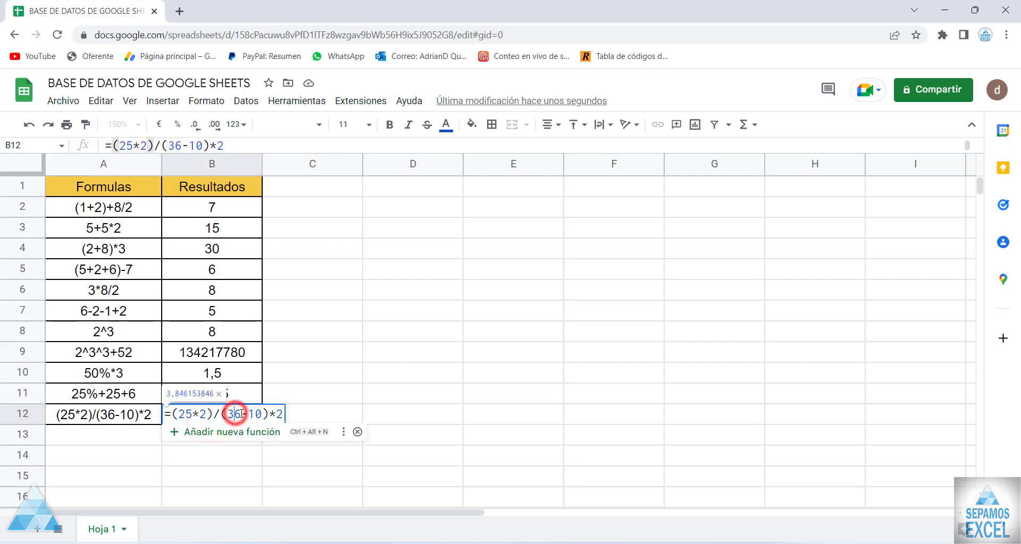
click(251, 413)
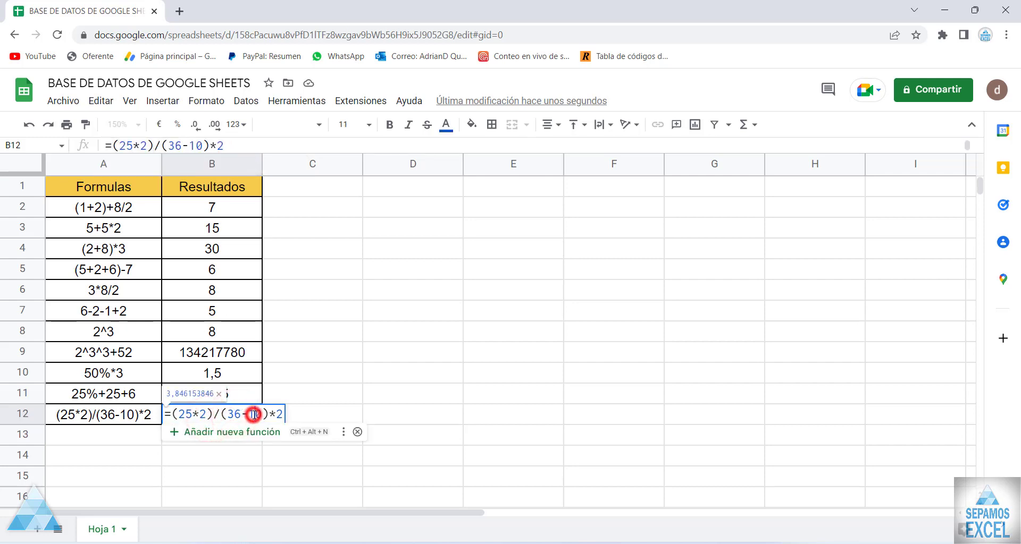
click(207, 414)
click(143, 145)
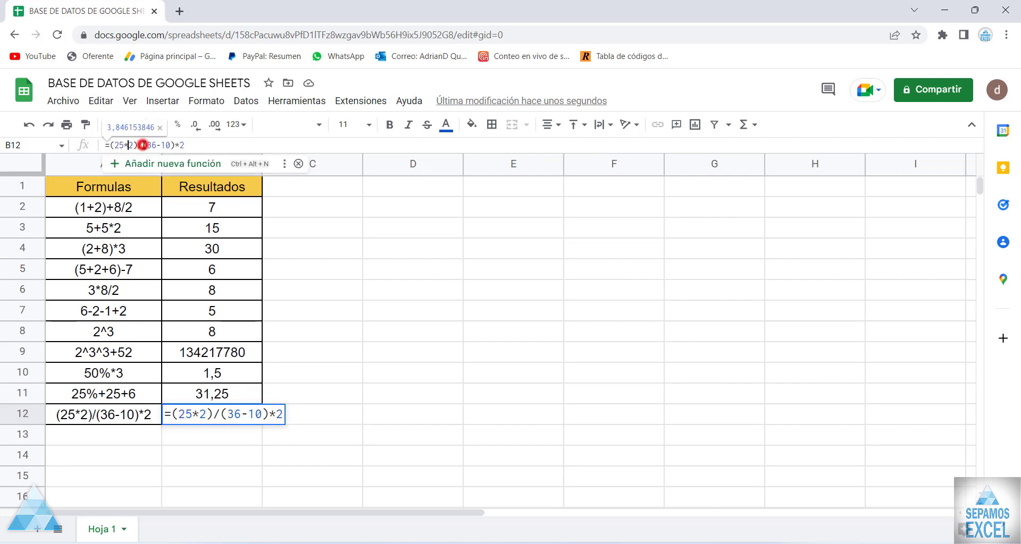
click(158, 144)
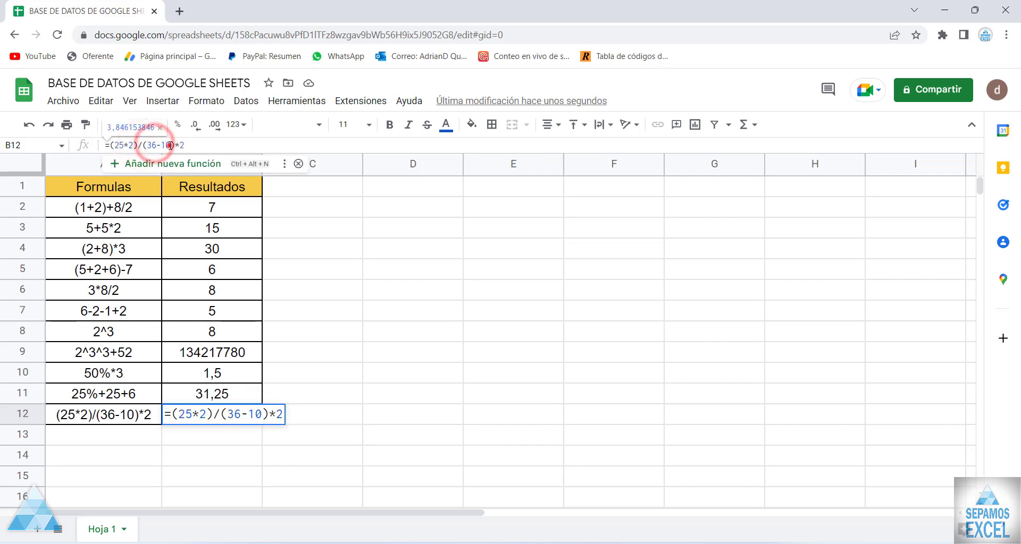
click(169, 145)
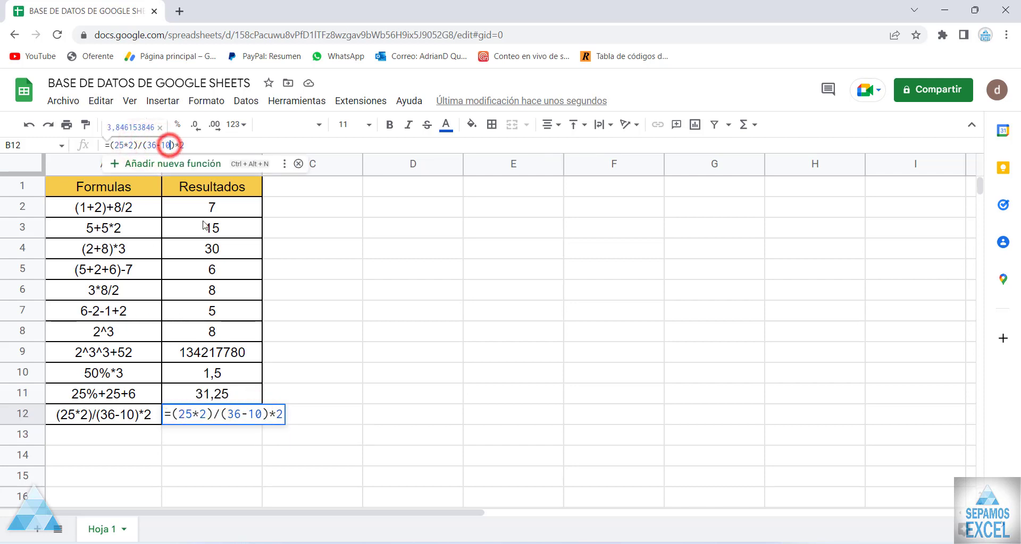
click(217, 148)
key(BackSpace)
key(BackSpace)
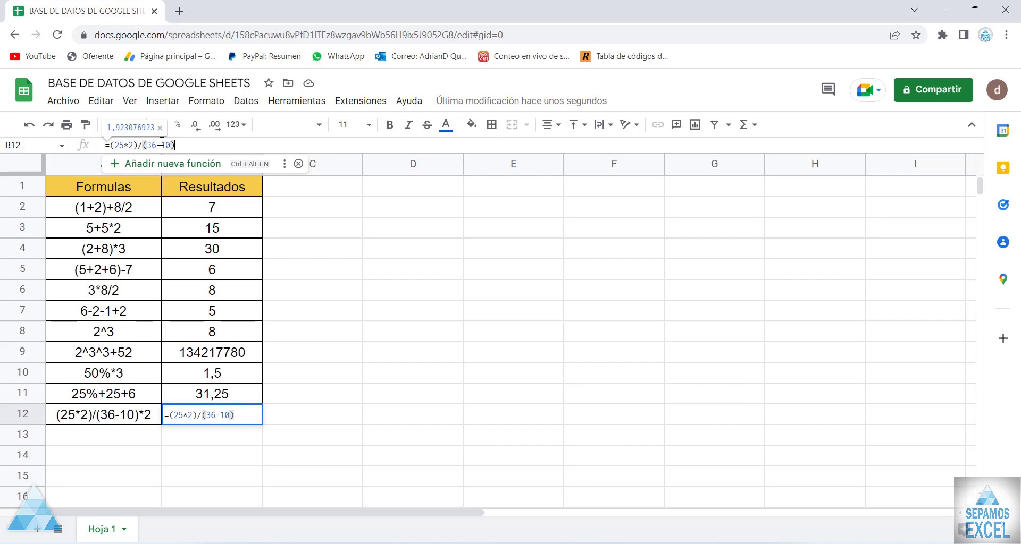
- Rebuild B12's formula as =(25*2)/(36-10)*2 after trying 50, showing 3,846153846
key(BackSpace)
key(BackSpace)
key(BackSpace)
key(BackSpace)
key(BackSpace)
key(BackSpace)
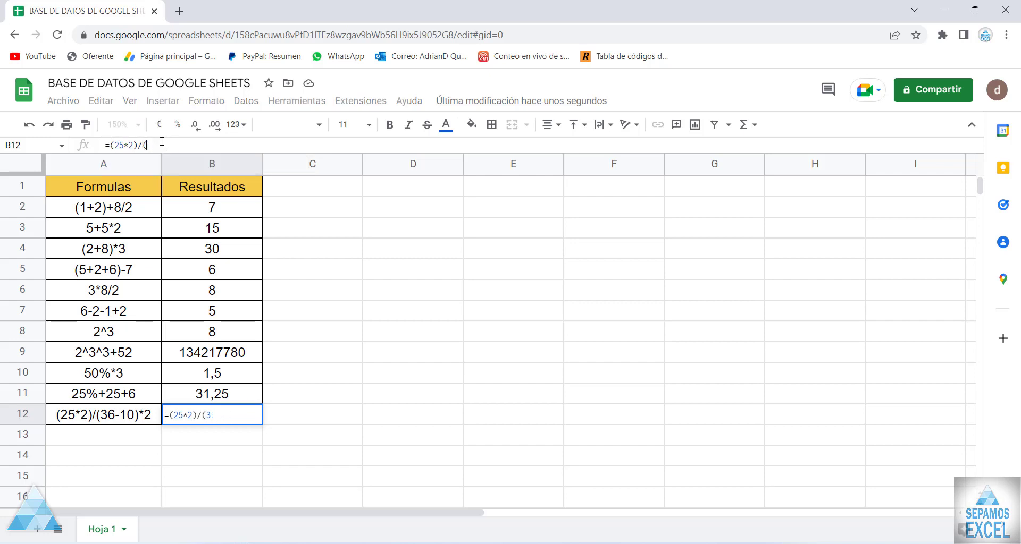
key(BackSpace)
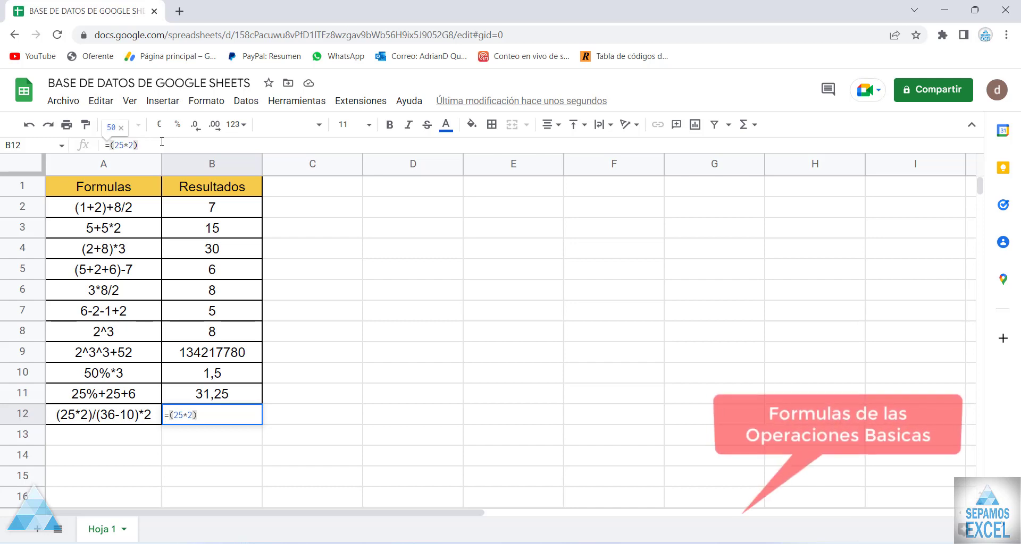
text(/)
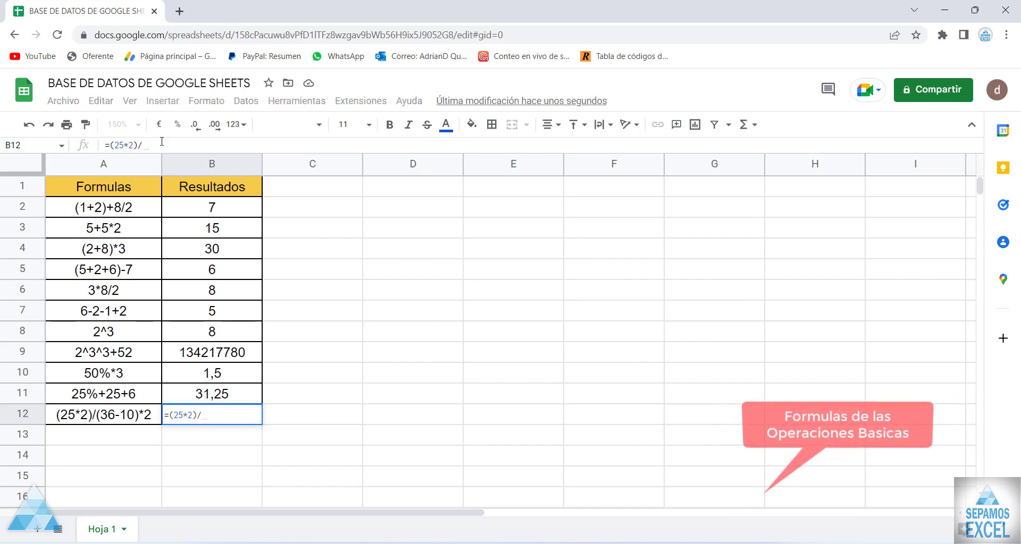
text(()
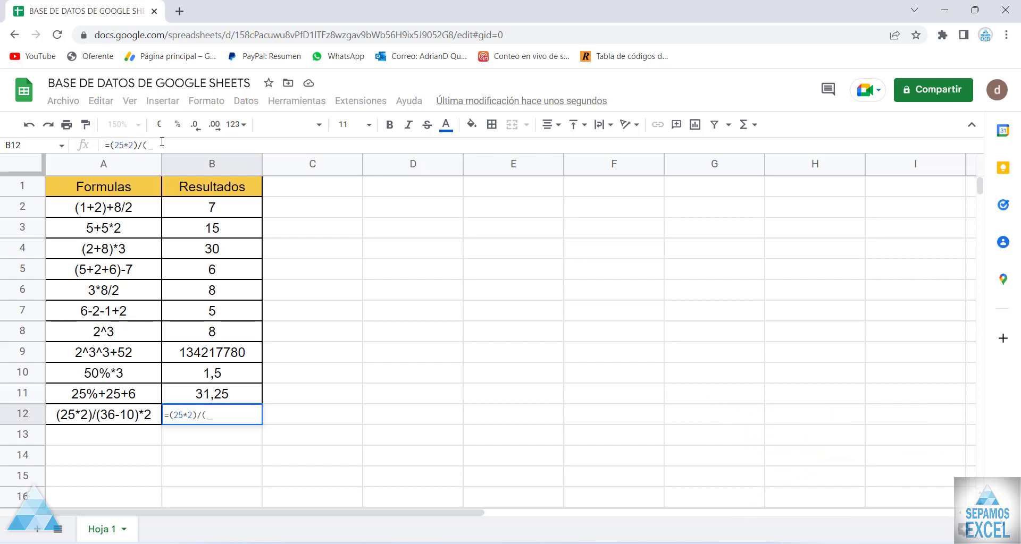
text(36)
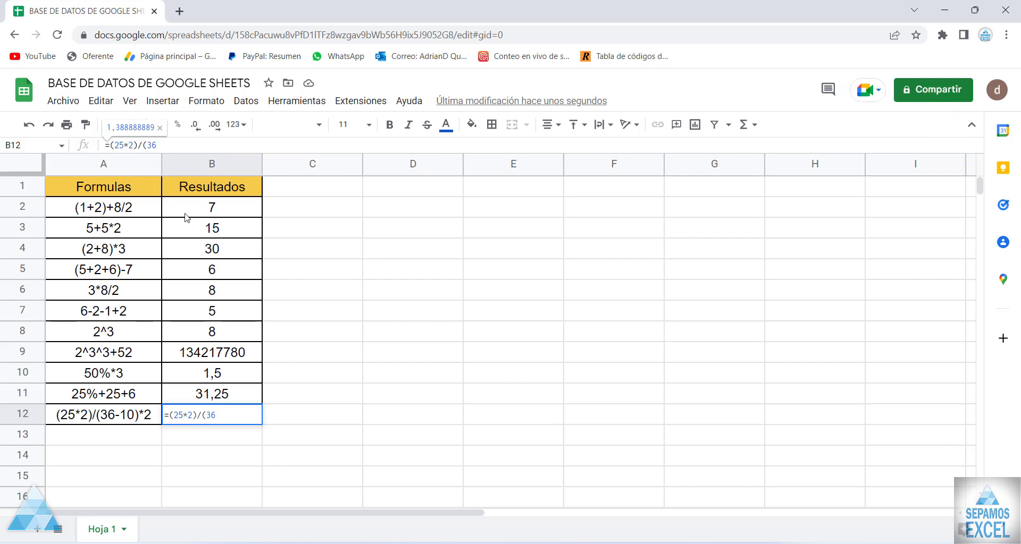
text(-)
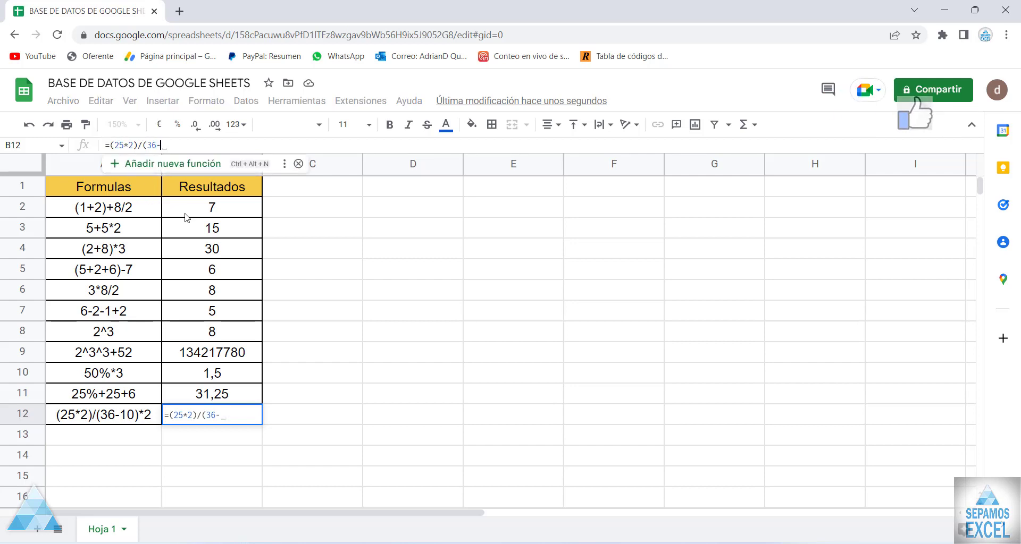
text(10)
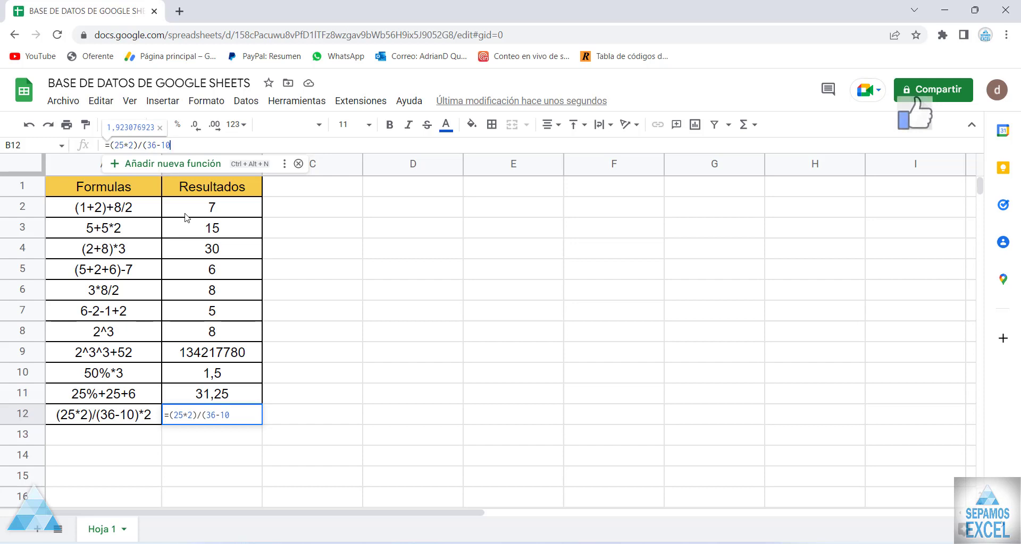
key(BackSpace)
key(BackSpace)
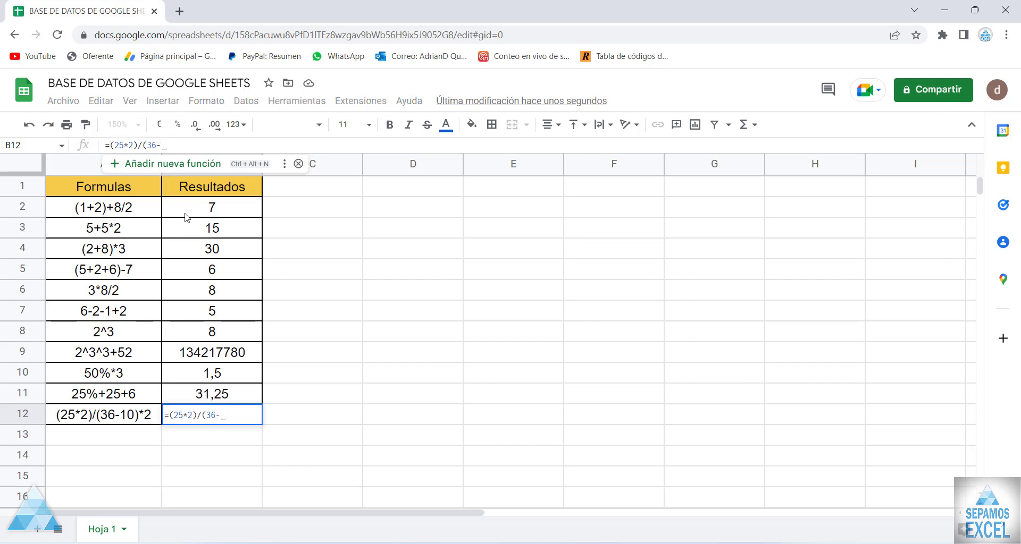
text(50)
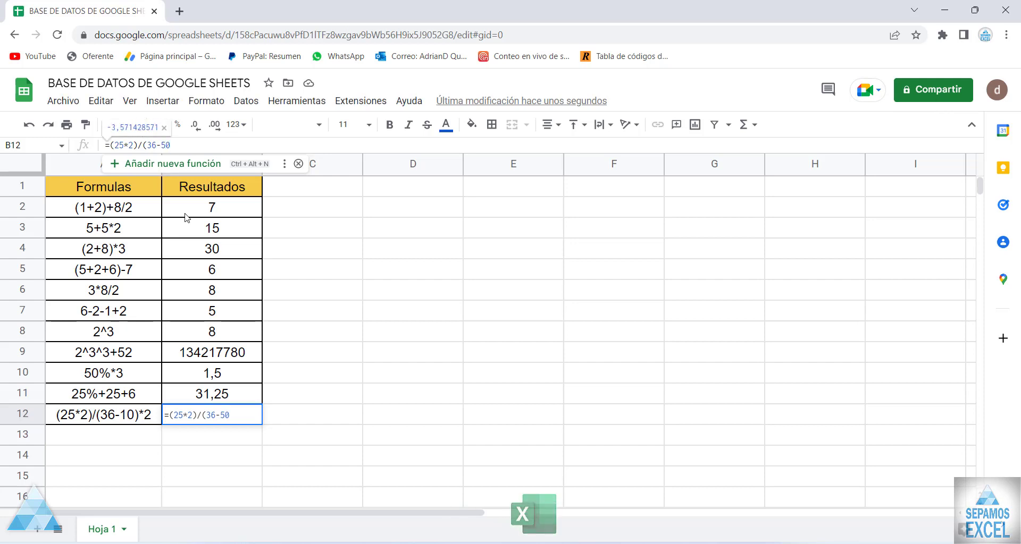
key(BackSpace)
key(BackSpace)
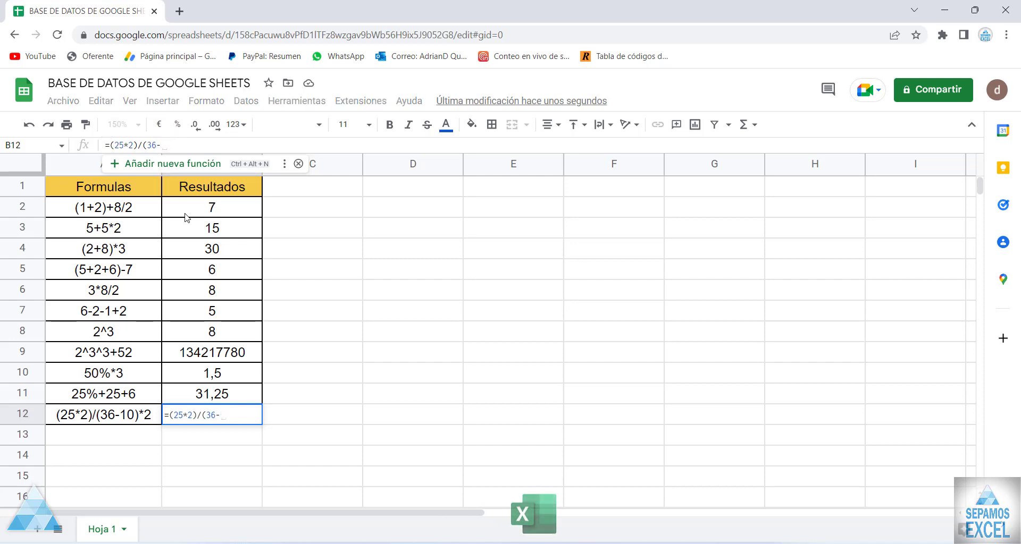
text(10)
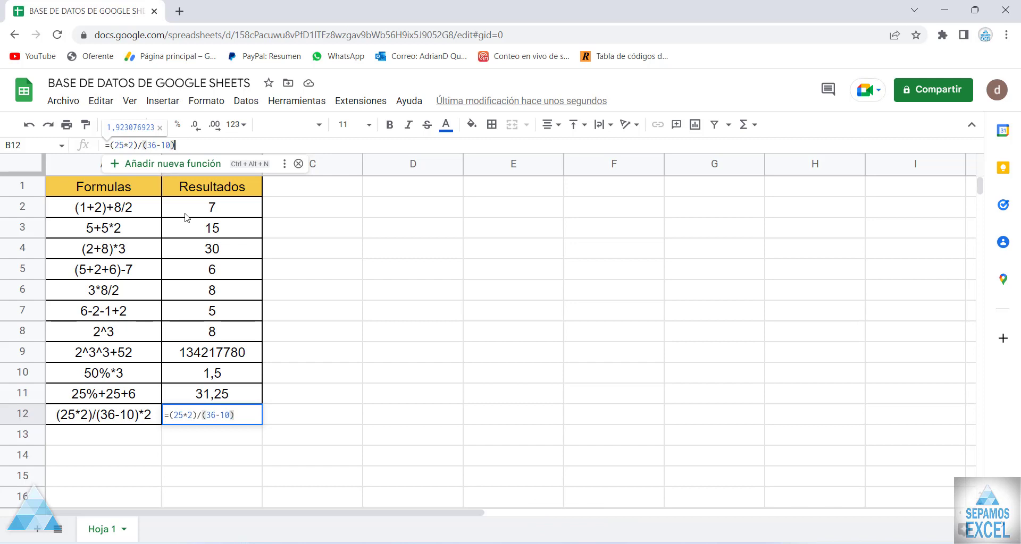
text(*)
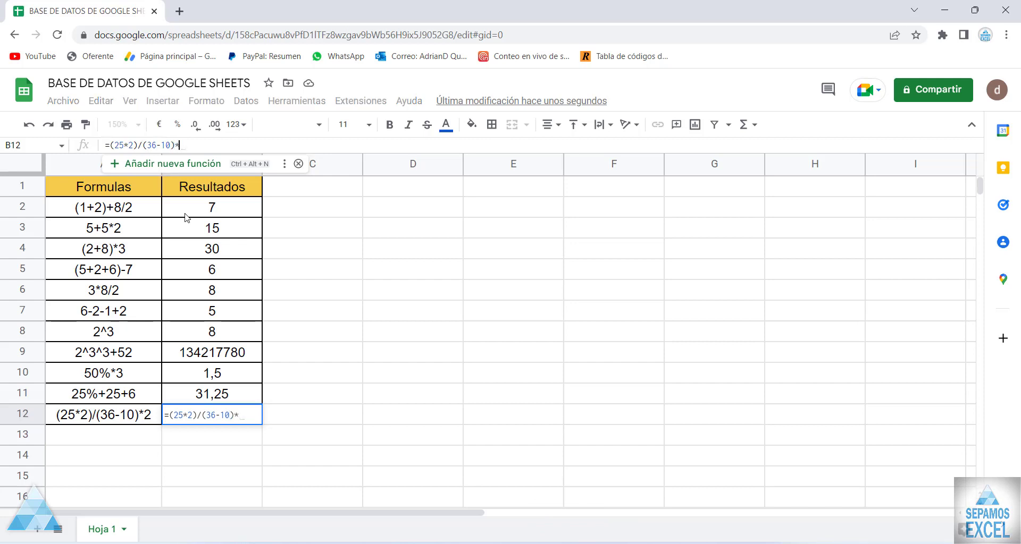
text(2)
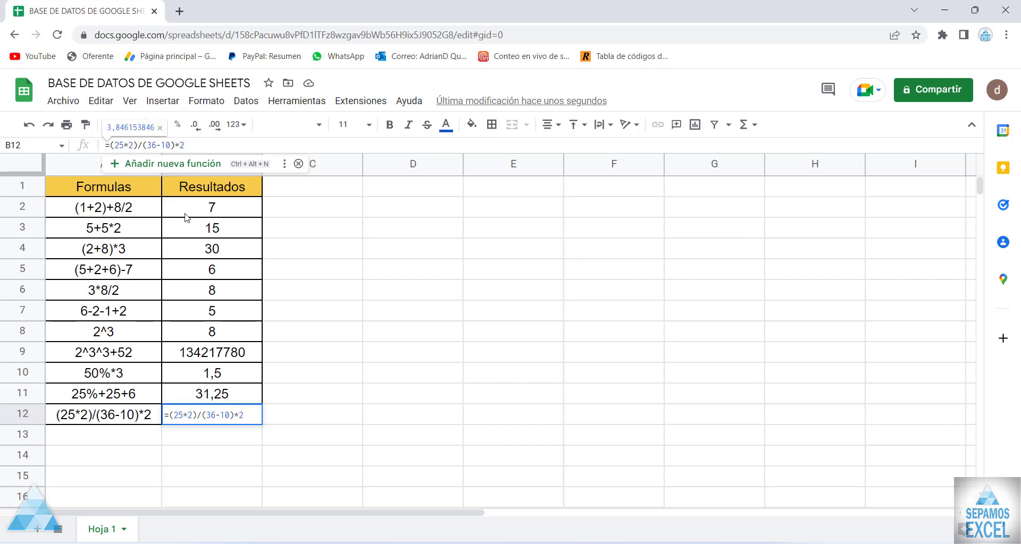
key(Return)
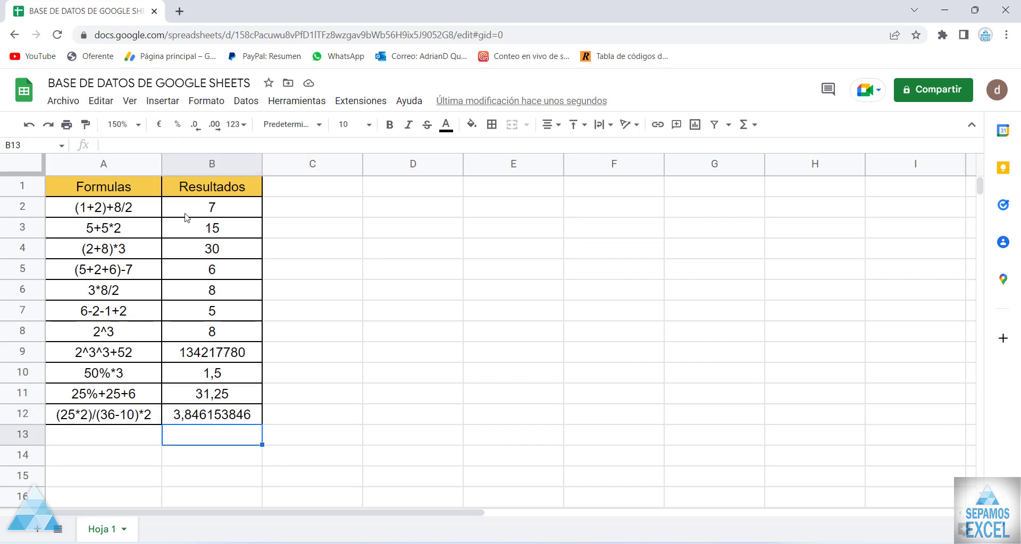
click(200, 417)
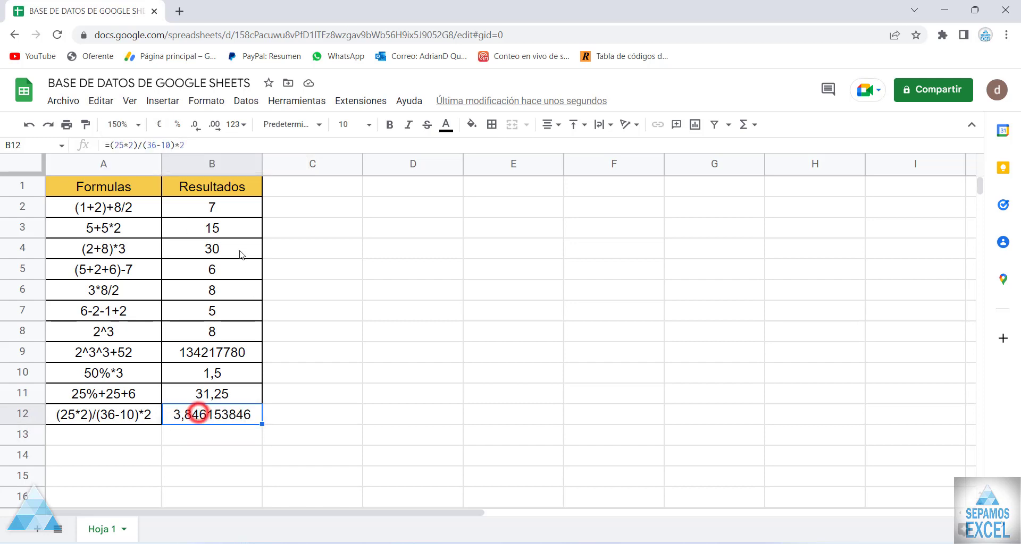
- Enter =2+6+8+9+7+3 in C2 without parentheses so it shows 35
click(227, 206)
click(291, 204)
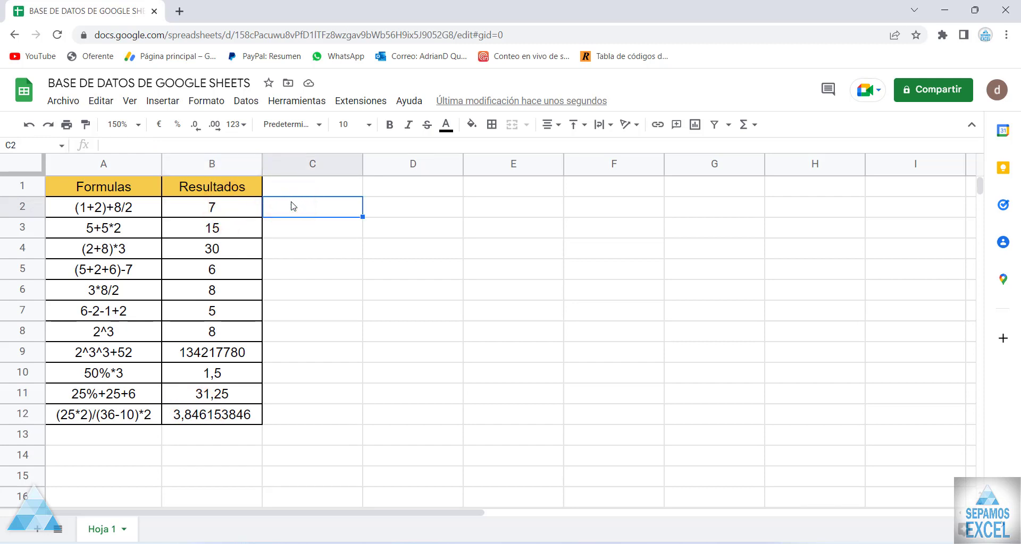
text(=)
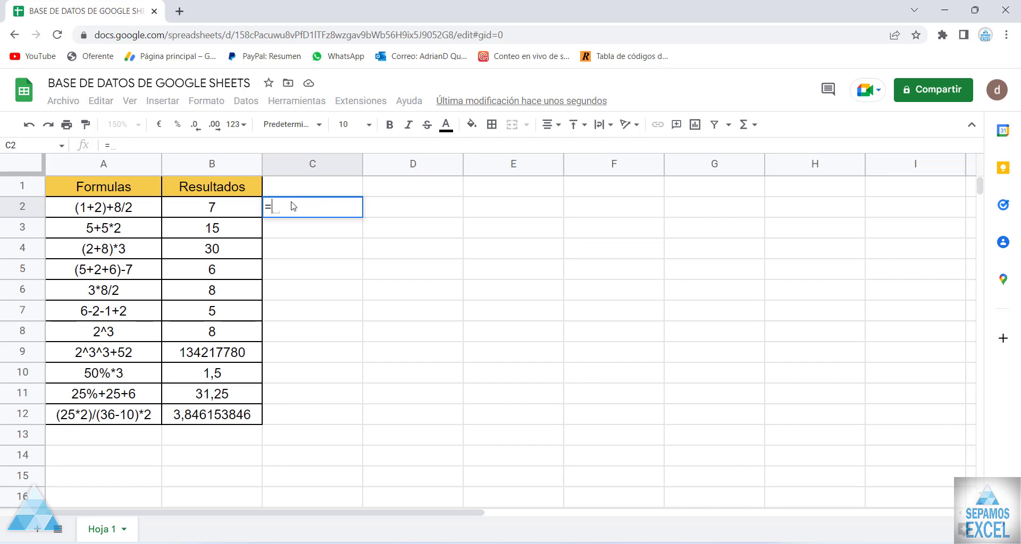
text(()
text(2)
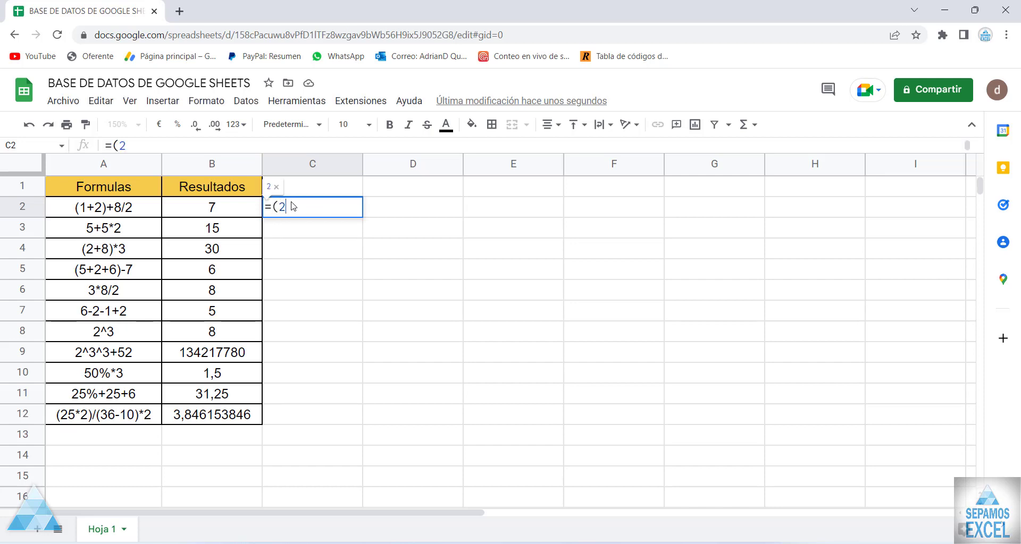
text(+6+)
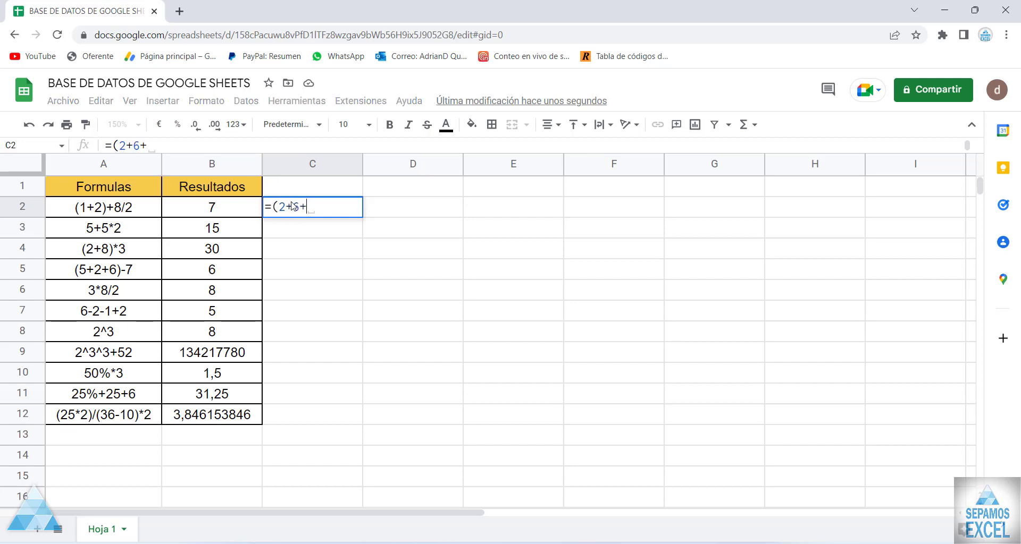
text(8+9+)
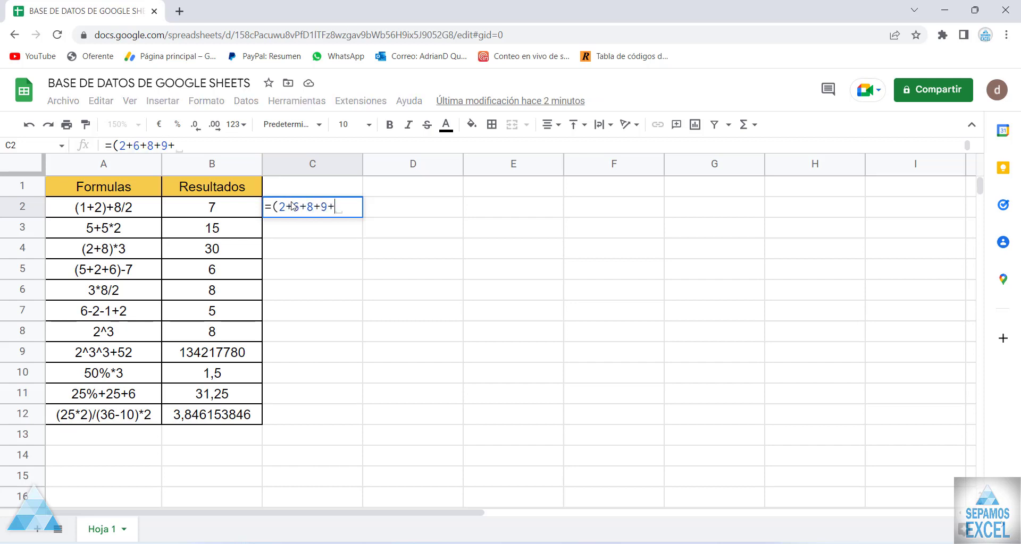
text(7+3)
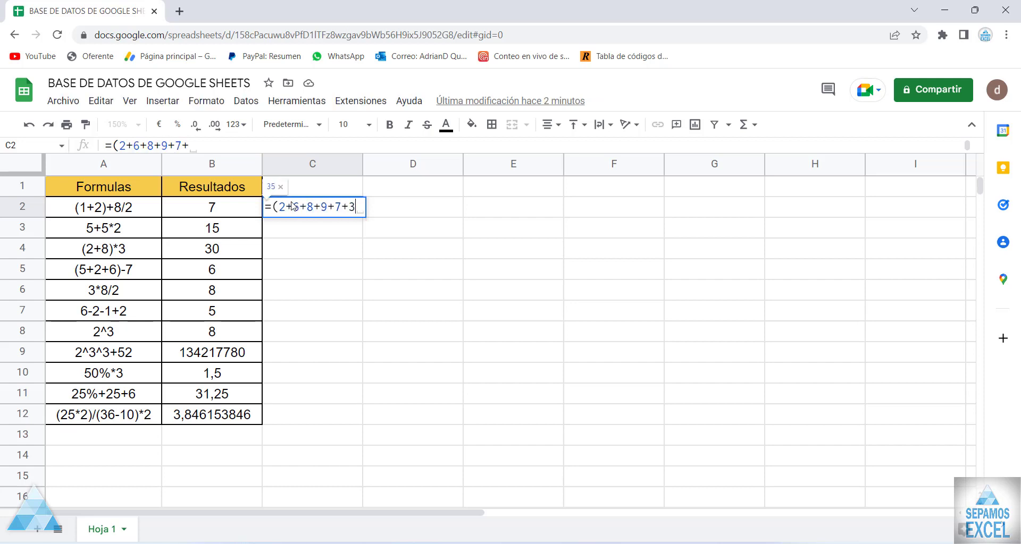
text())
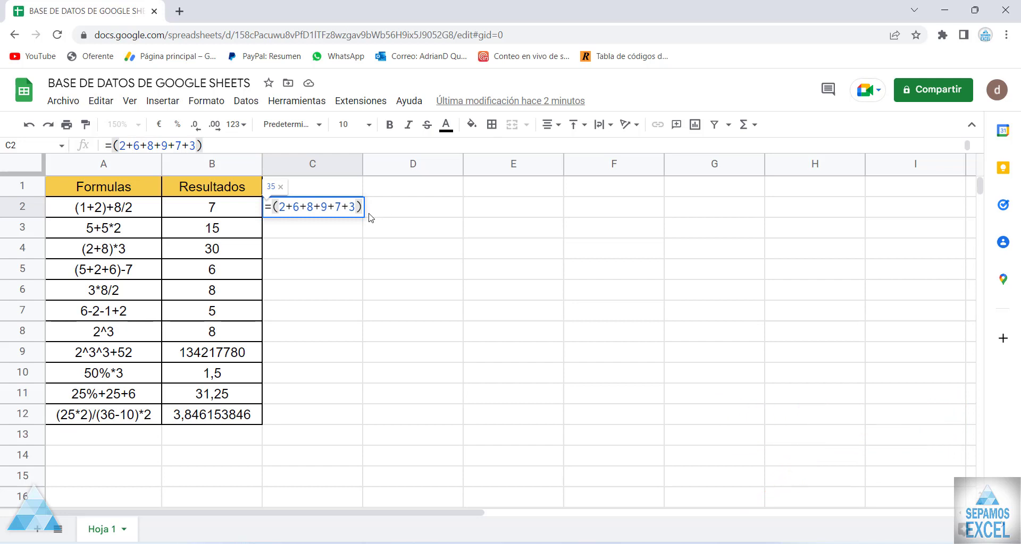
key(BackSpace)
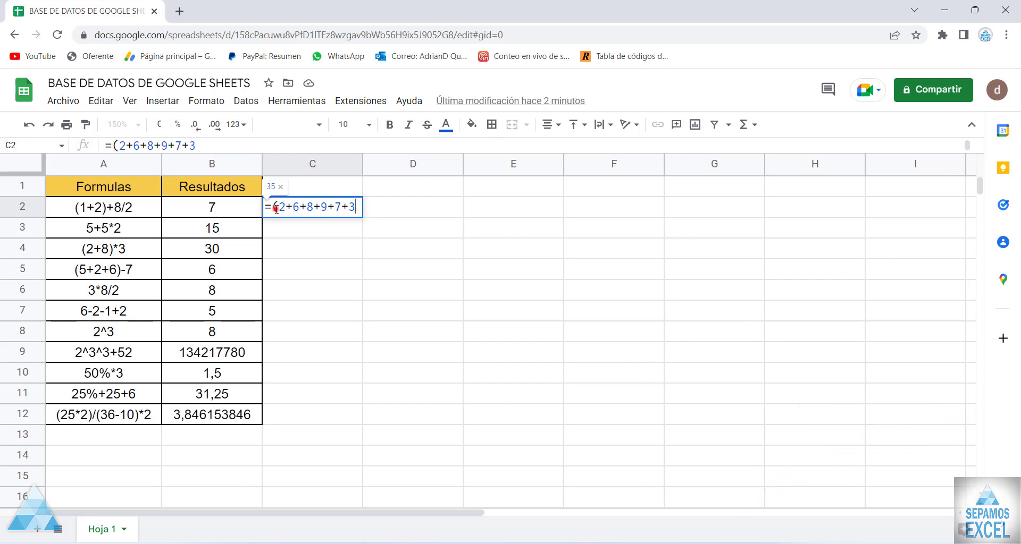
click(276, 209)
key(BackSpace)
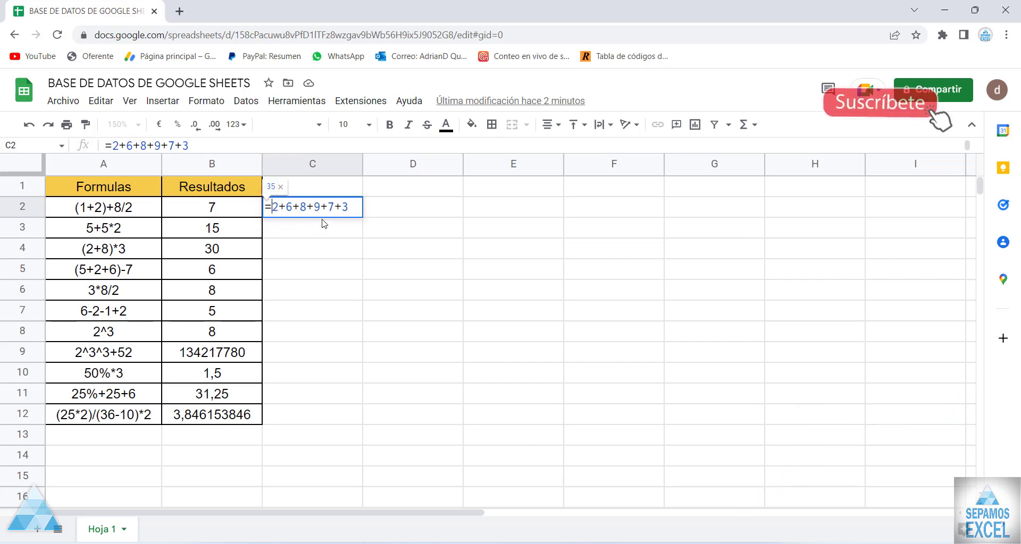
key(Return)
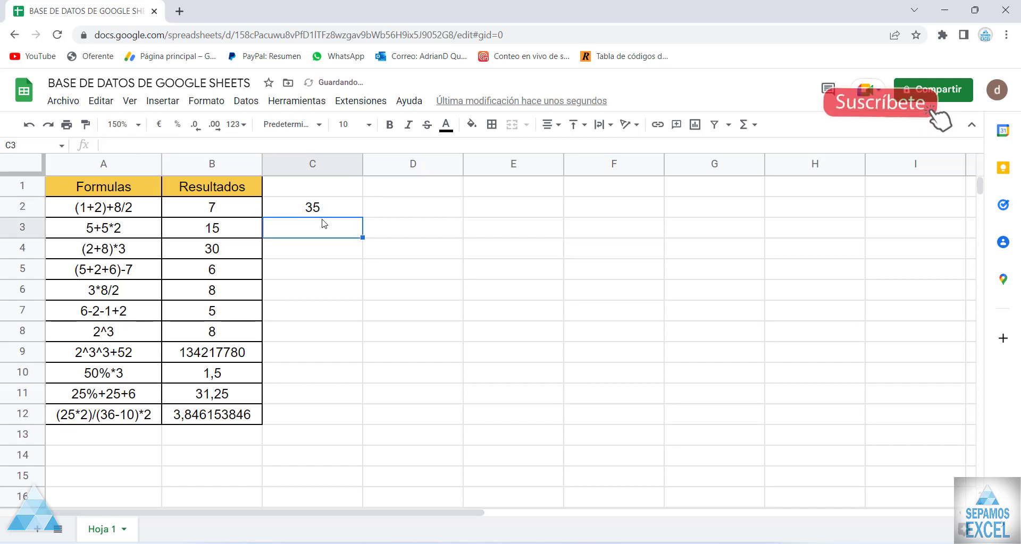
- Enter =50-6-4-8-3-15-2 in C3 so it shows 12 under the 35
text(=)
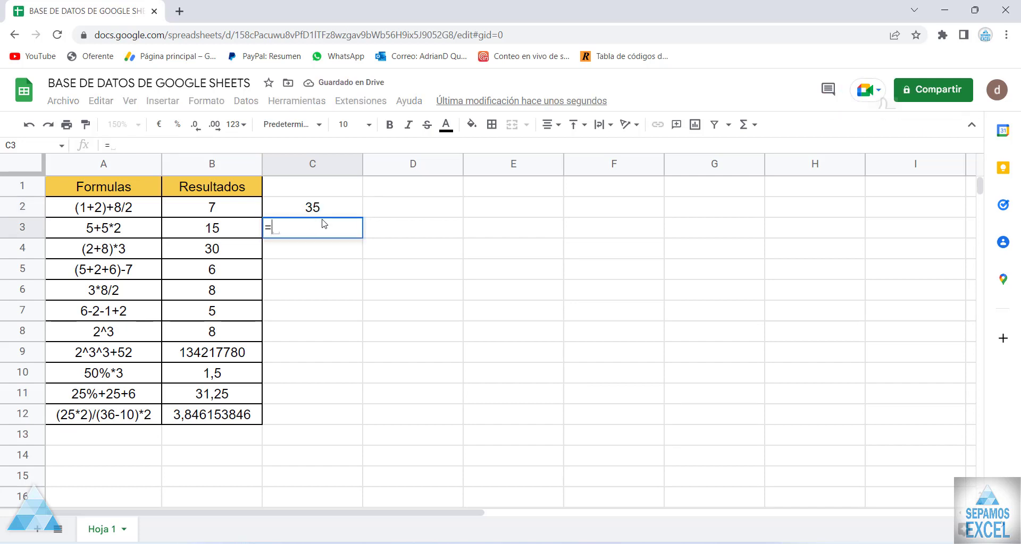
text(50-)
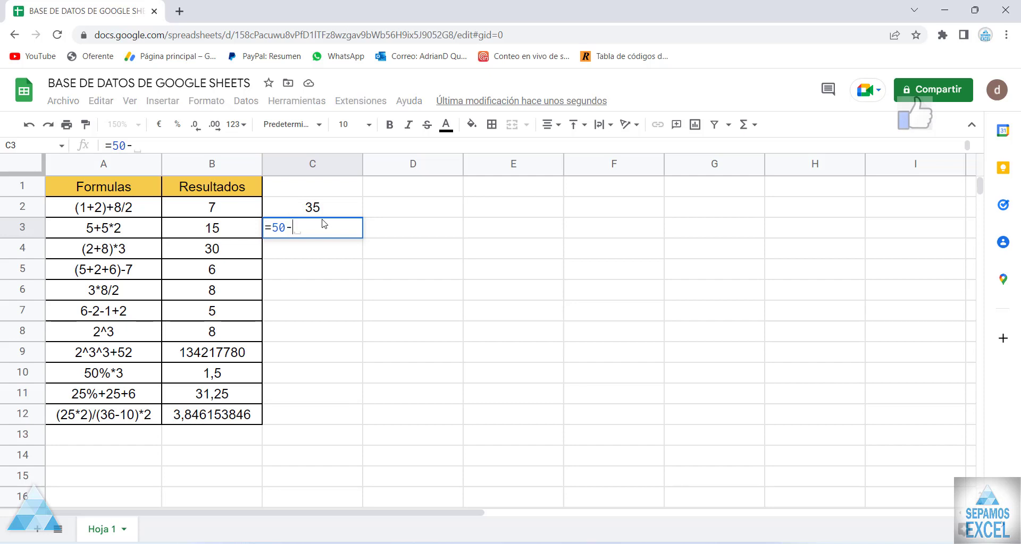
text(6-4-)
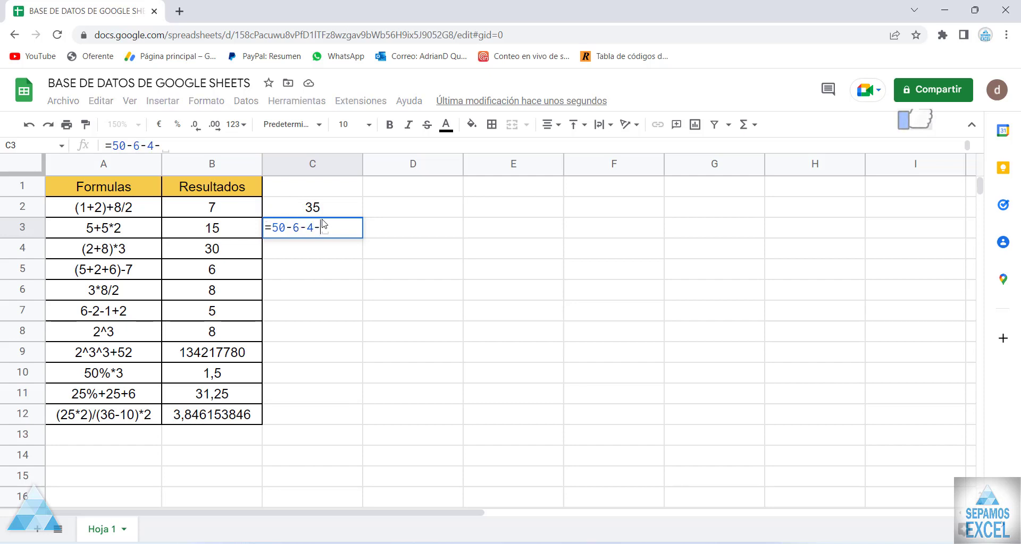
text(8-3)
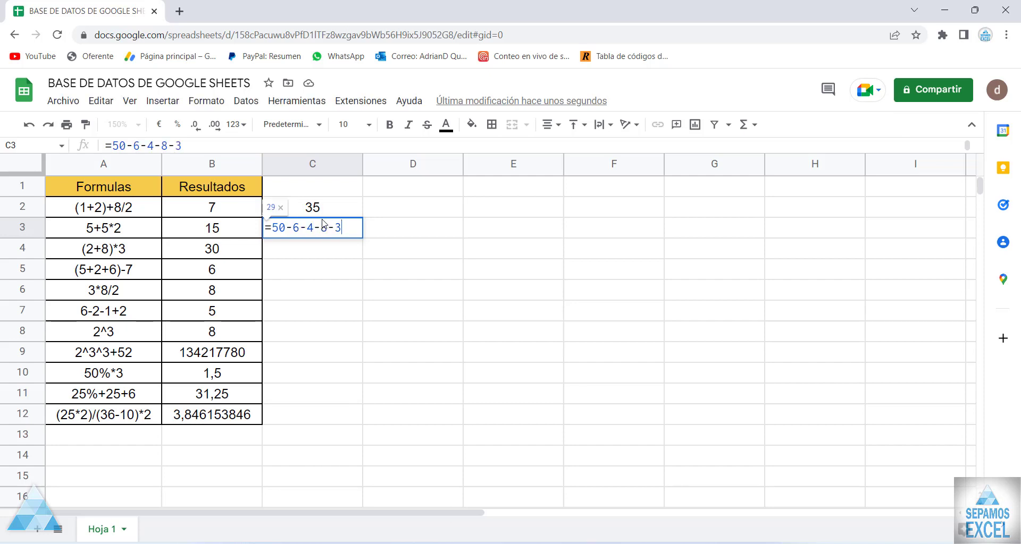
text(-15-2)
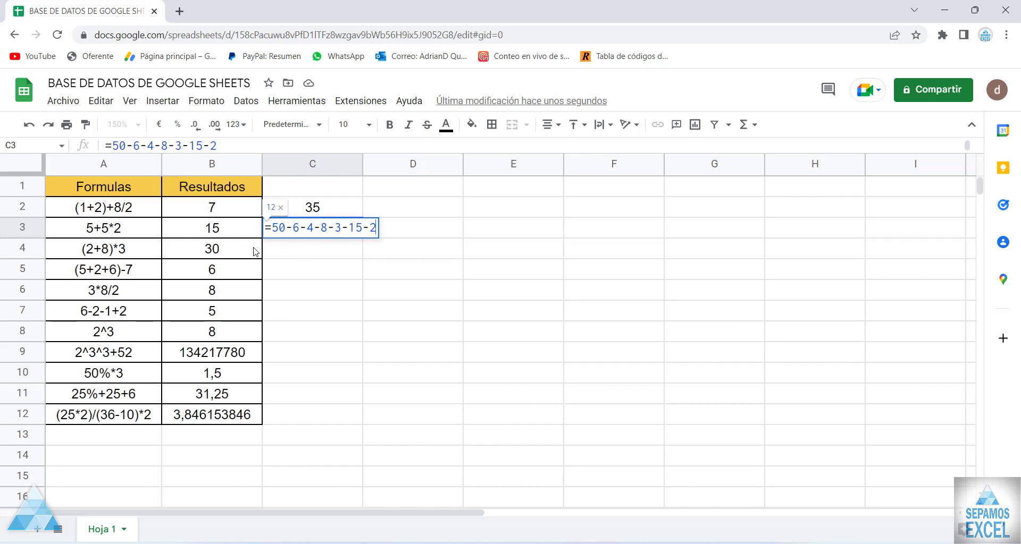
key(Return)
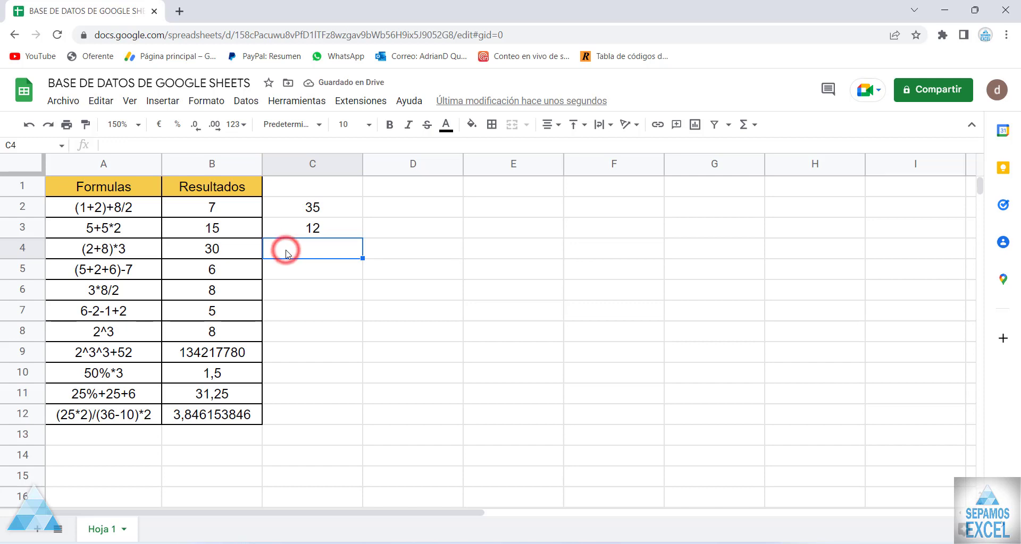
- Discard the partial D2 label and insert a blank column, shifting 35 and 12 into column D
click(390, 207)
text(su)
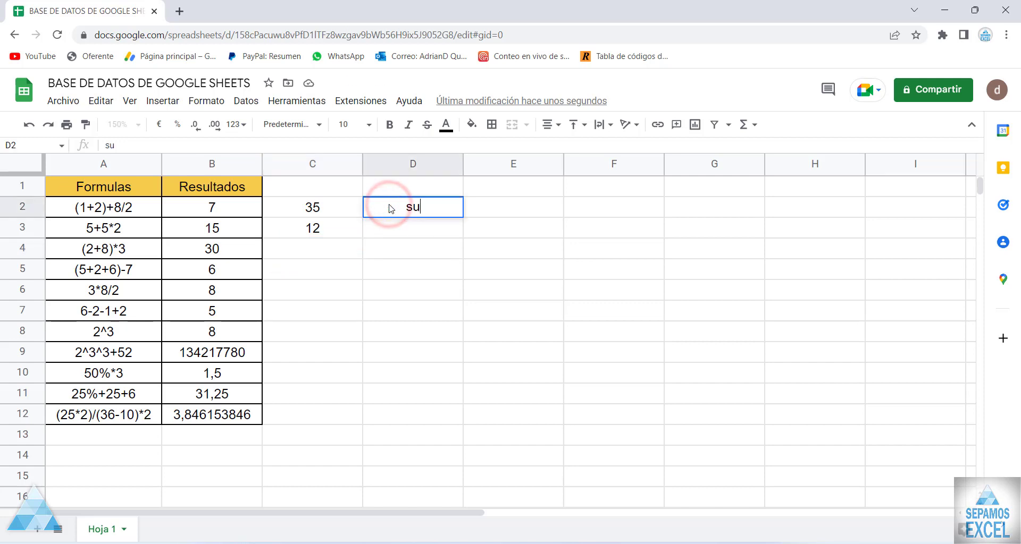
text(m)
key(BackSpace)
key(Escape)
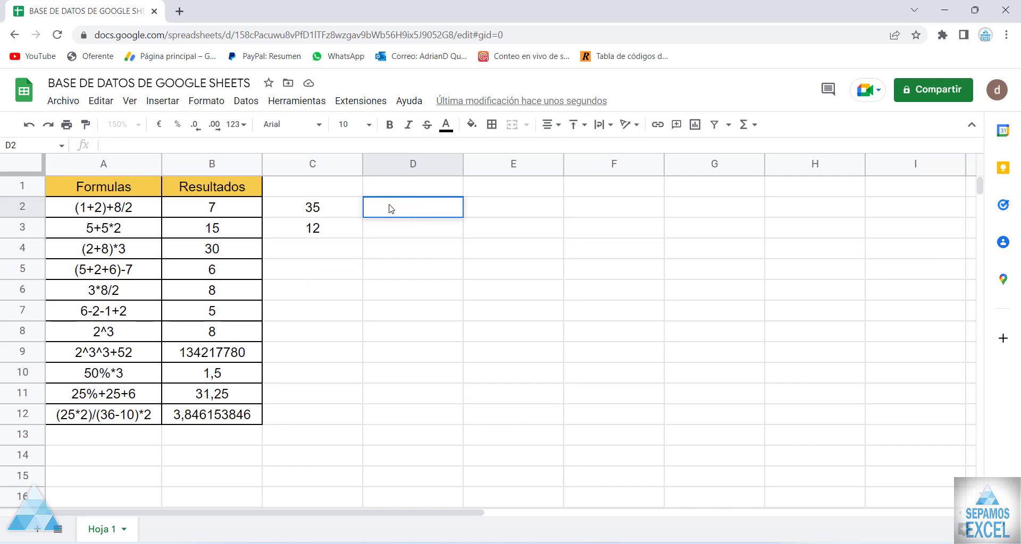
click(302, 170)
right_click(301, 169)
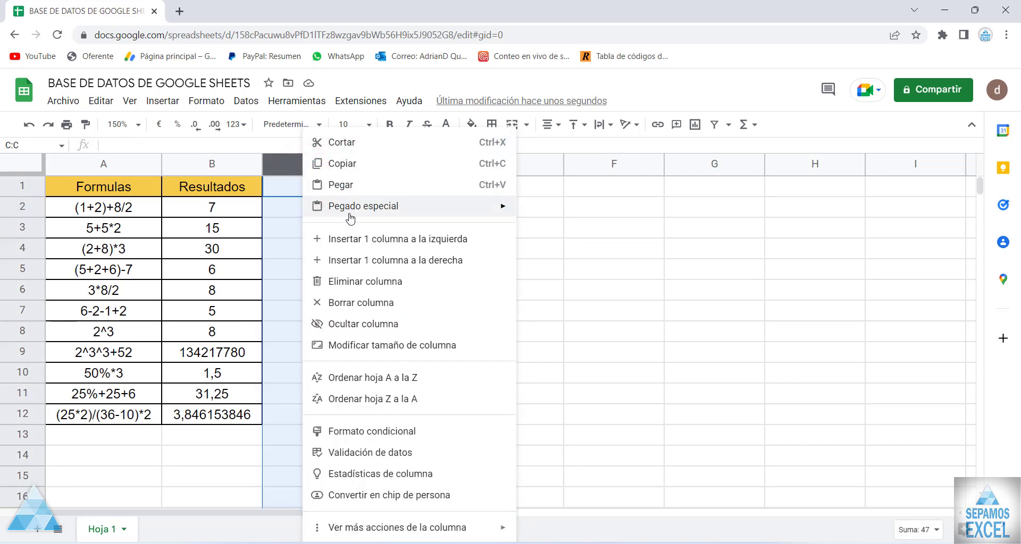
click(364, 258)
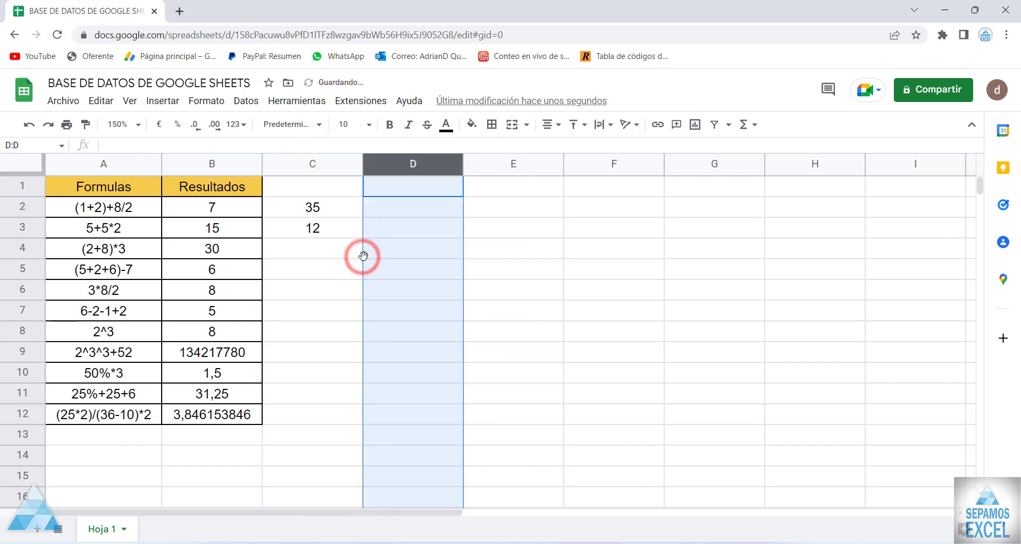
right_click(303, 168)
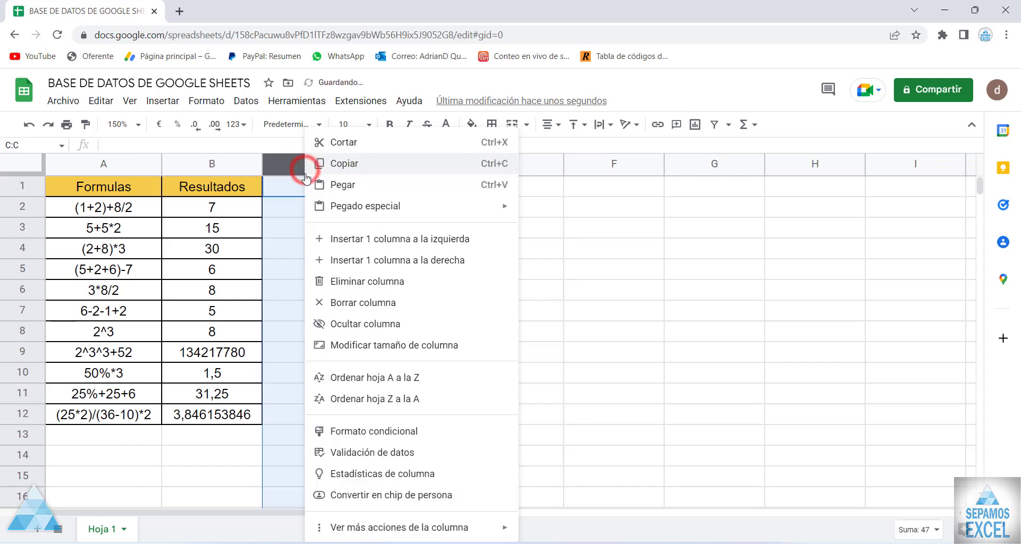
click(336, 242)
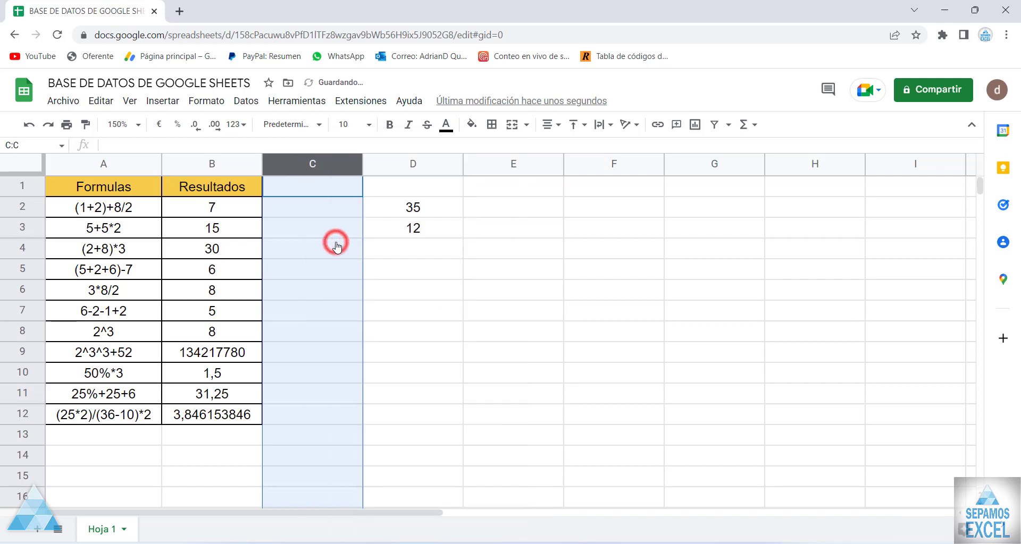
click(326, 211)
text(suma)
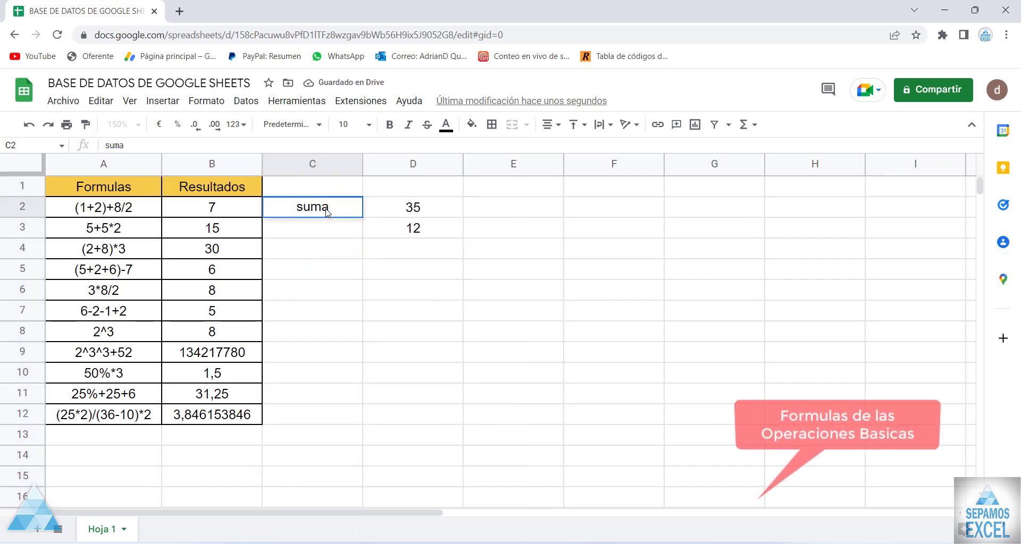
- Enter the labels suma, resta and multiplicacion down C2:C4
key(Return)
text(resta)
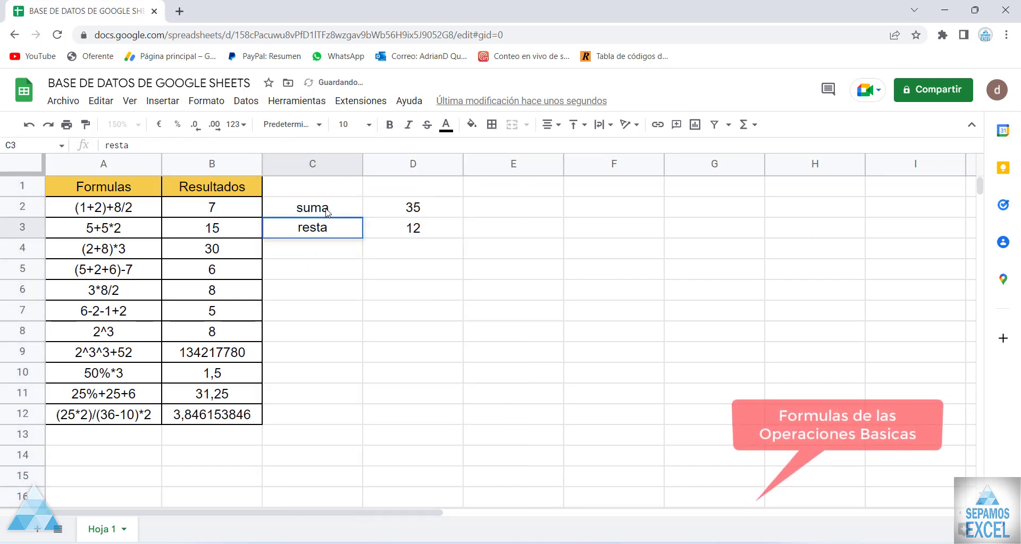
key(Return)
text(multip)
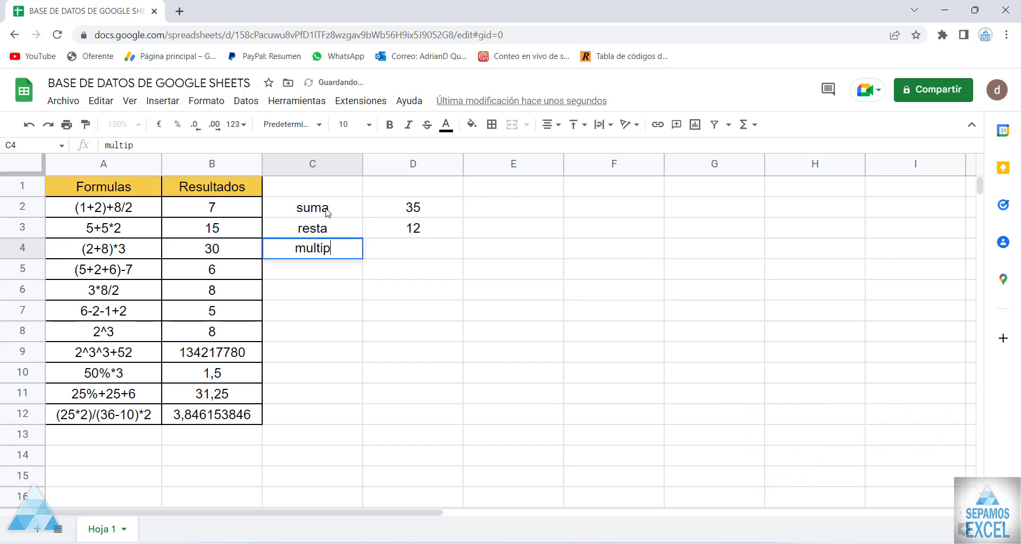
text(liaci)
key(BackSpace)
key(BackSpace)
key(BackSpace)
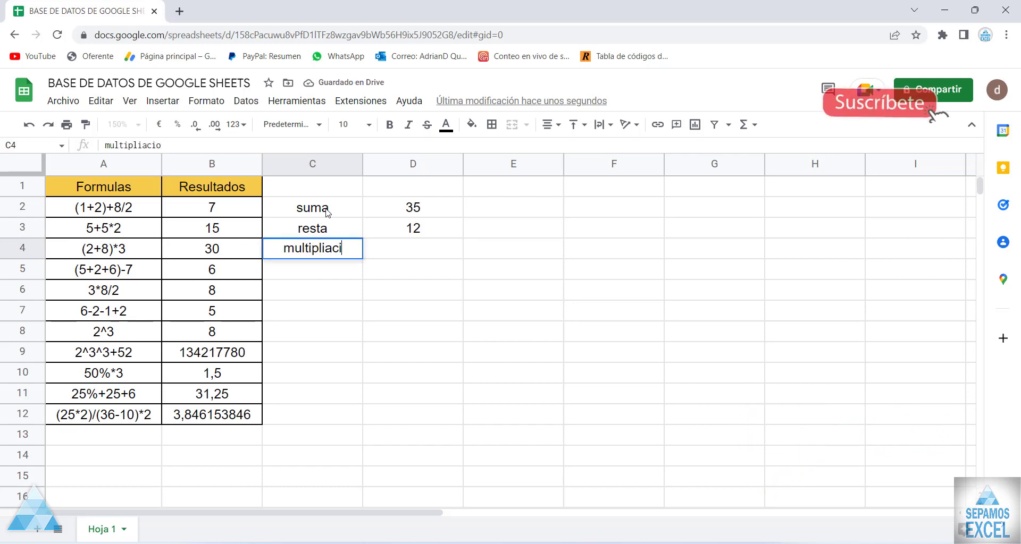
text(cacion)
key(Return)
- Enter the labels division, exponen and porcentaje in C5:C7
text(d)
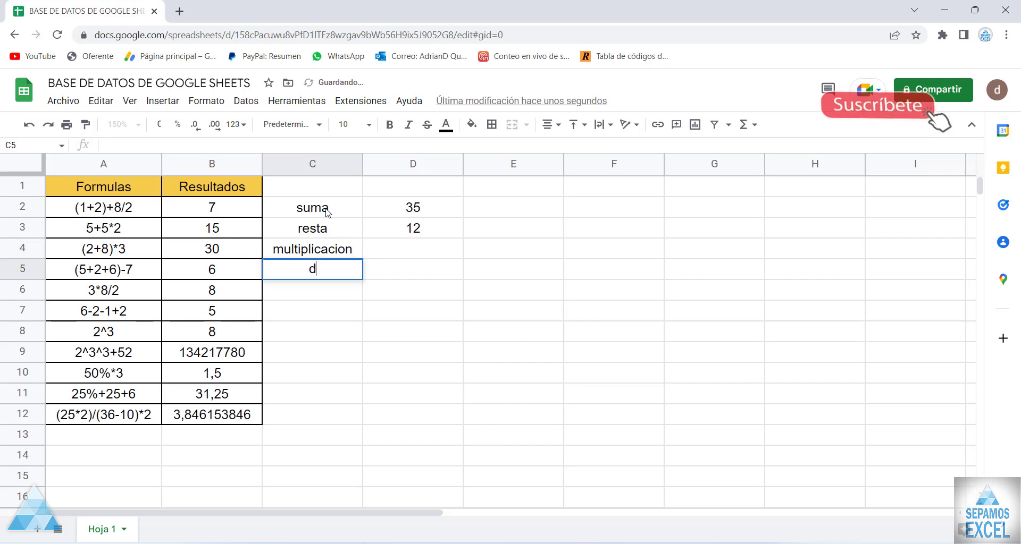
text(ivision)
key(Return)
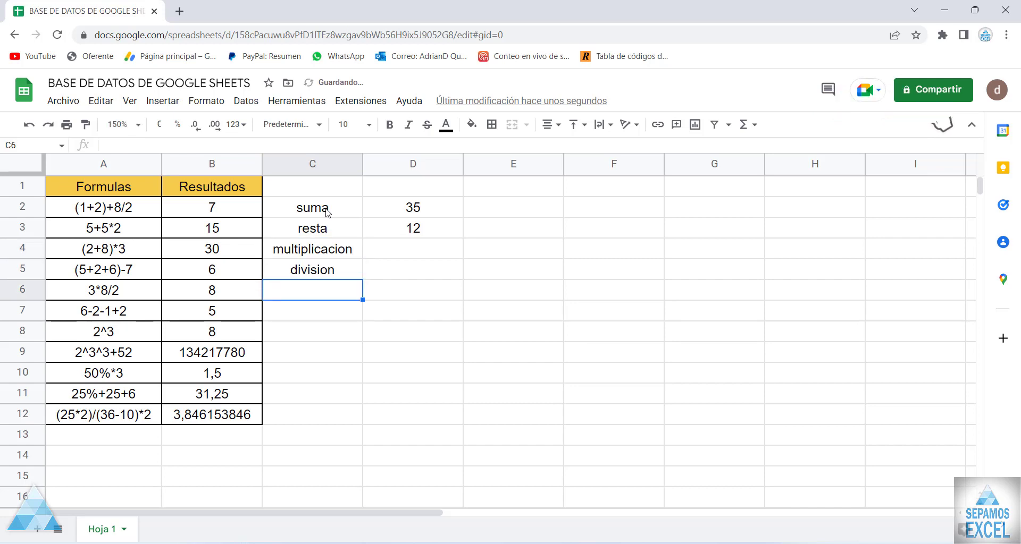
text(exponen)
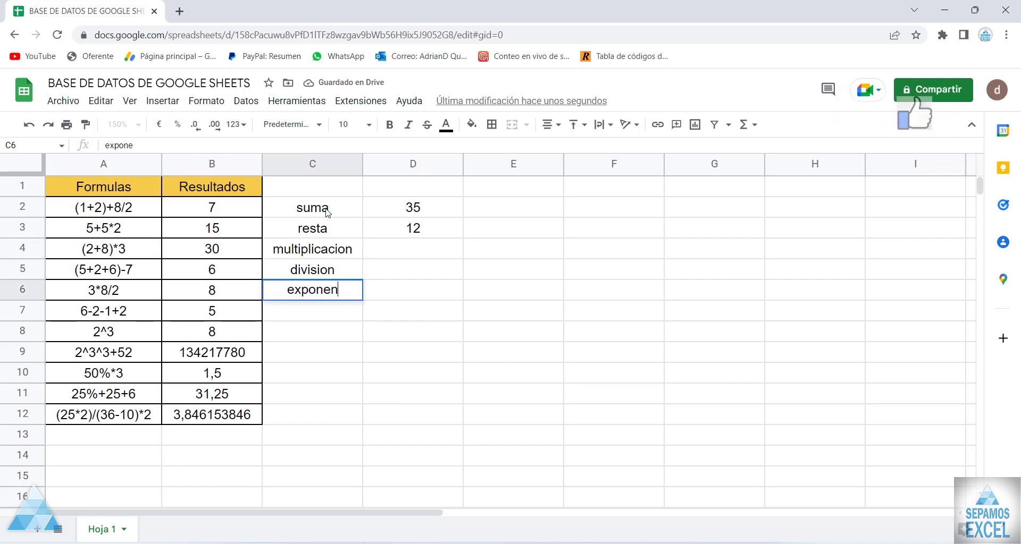
key(Return)
text(poc)
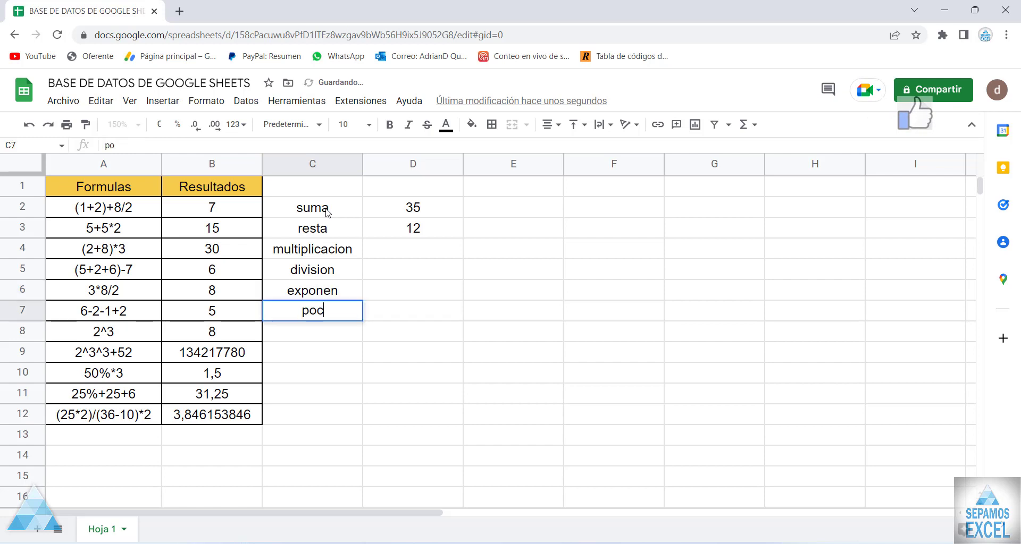
text(e)
key(BackSpace)
text(rcenta)
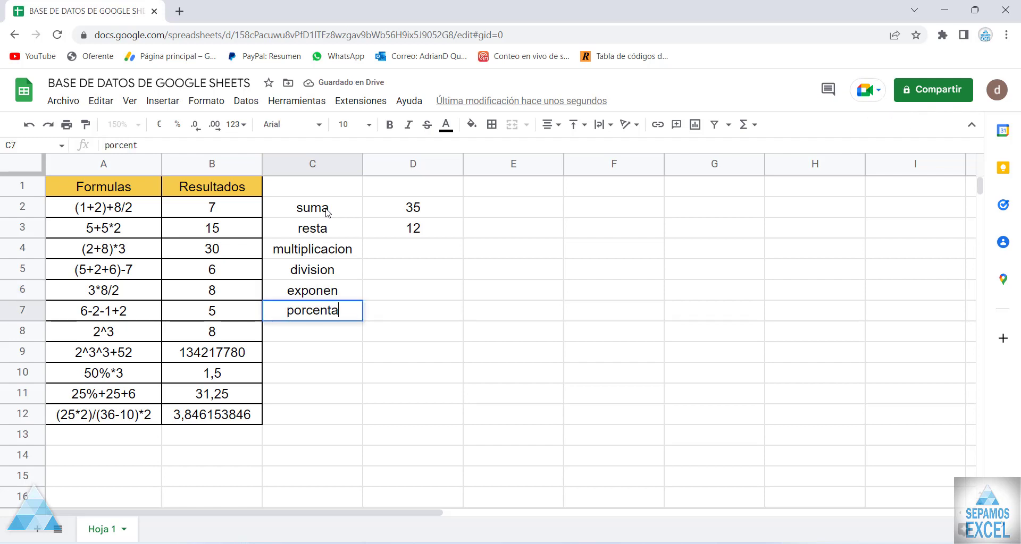
text(jr)
key(BackSpace)
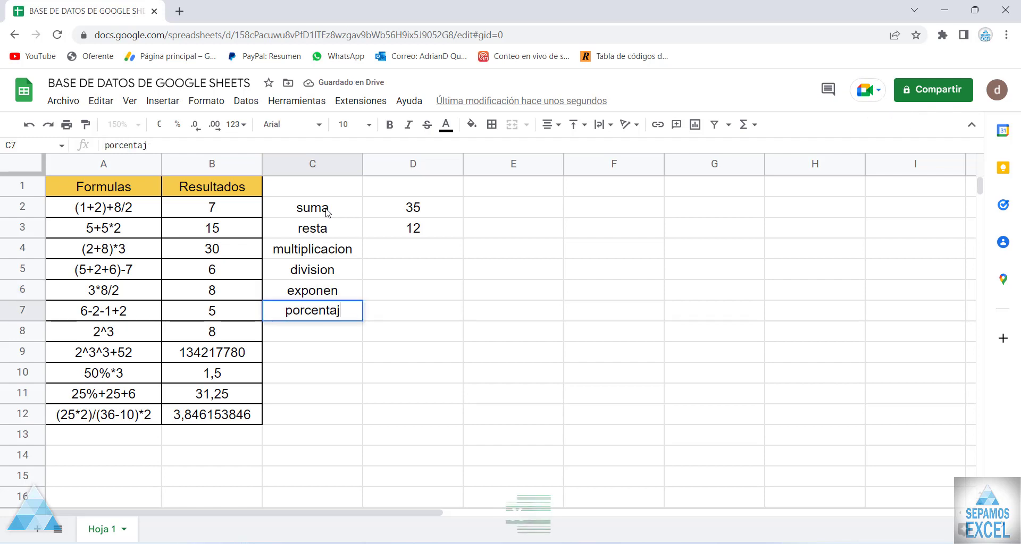
text(e)
key(Return)
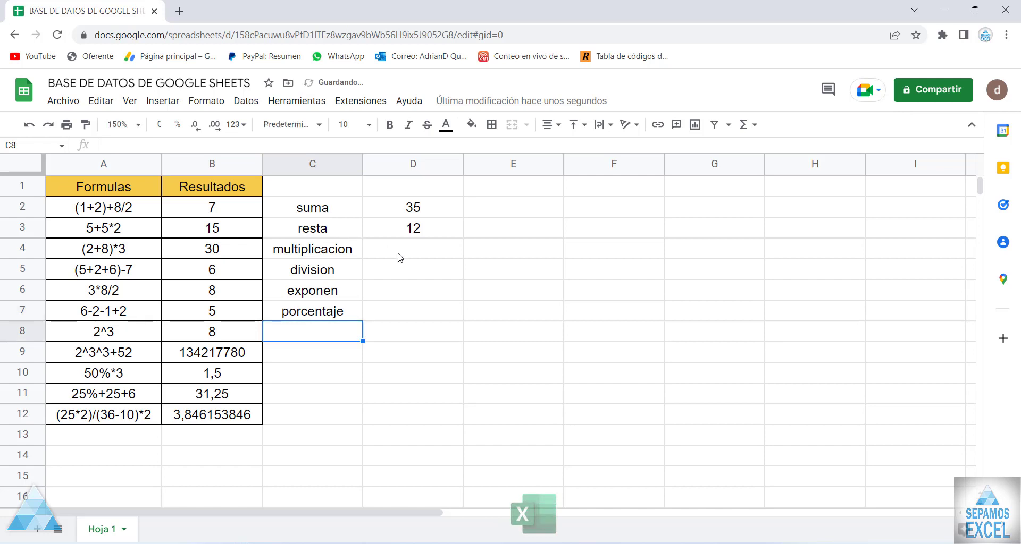
- Enter =2*3*8*7*2 in D4 beside multiplicacion, giving 672
click(398, 252)
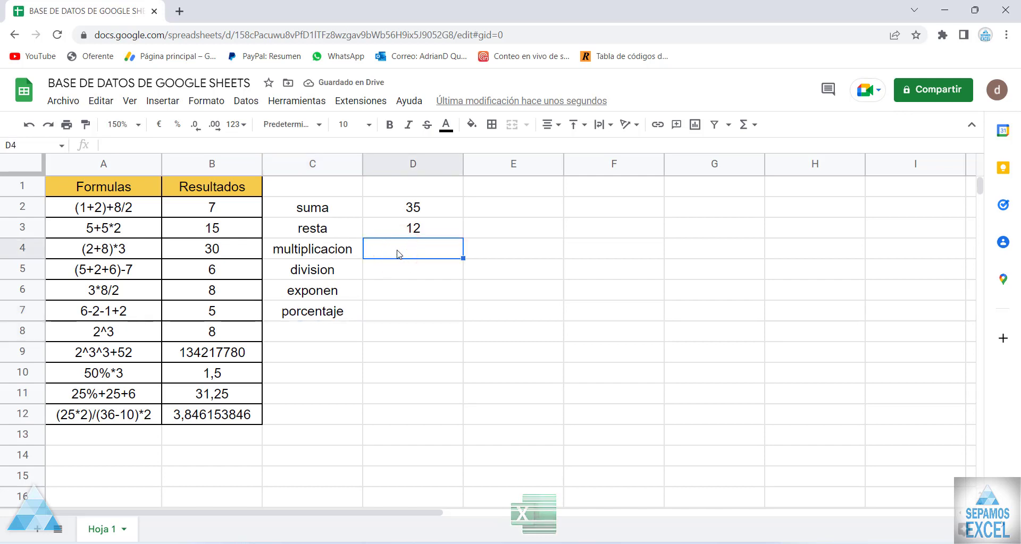
text(=)
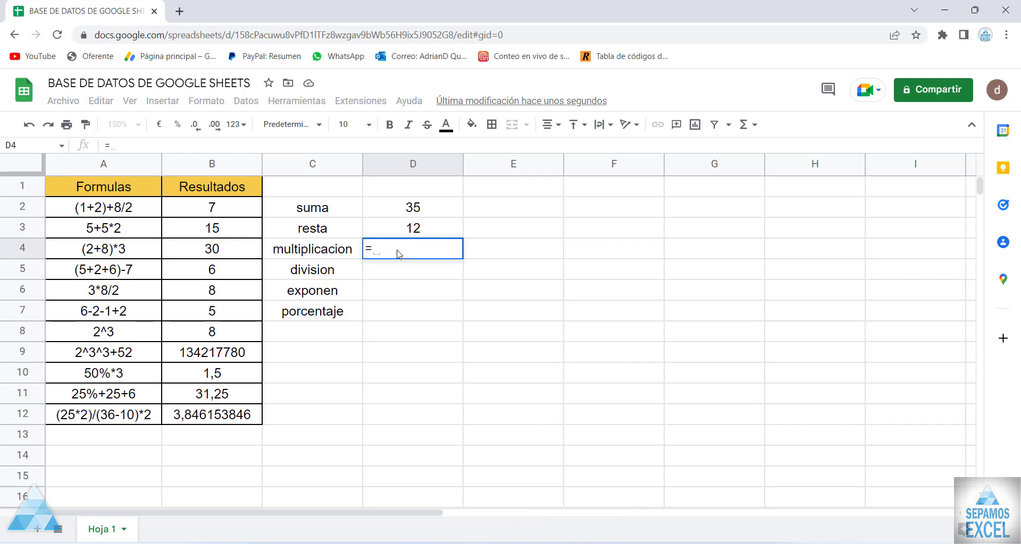
text(2*3*8)
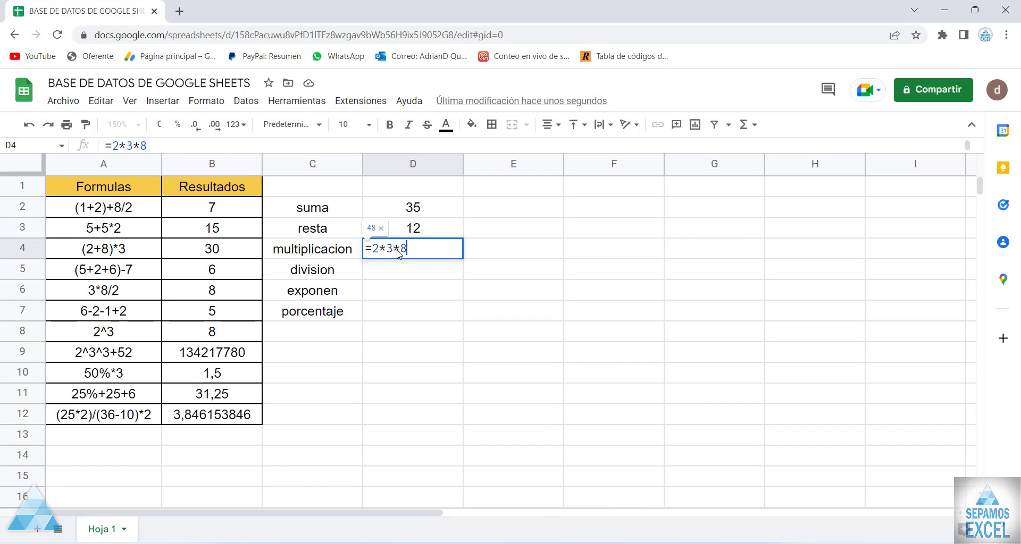
text(*7*)
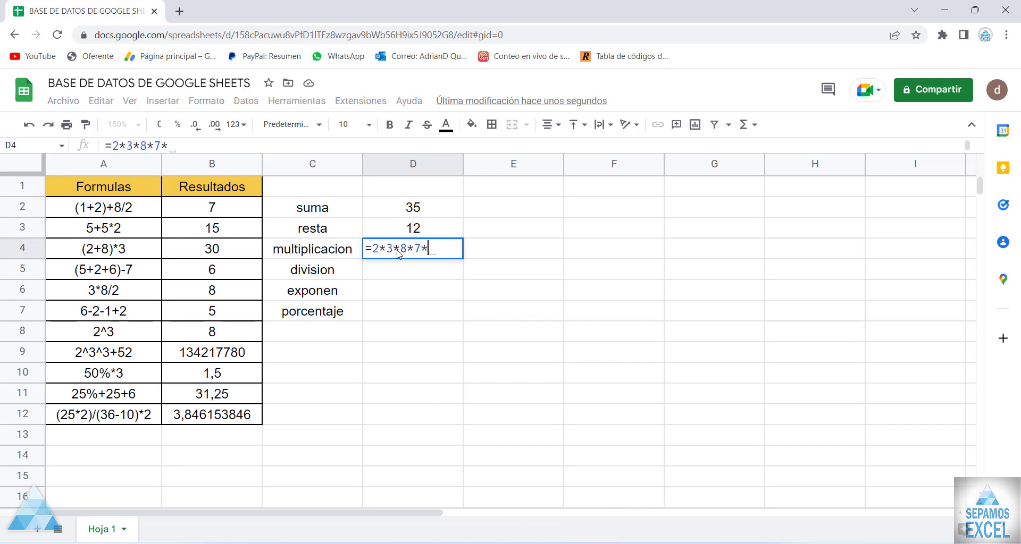
text(2)
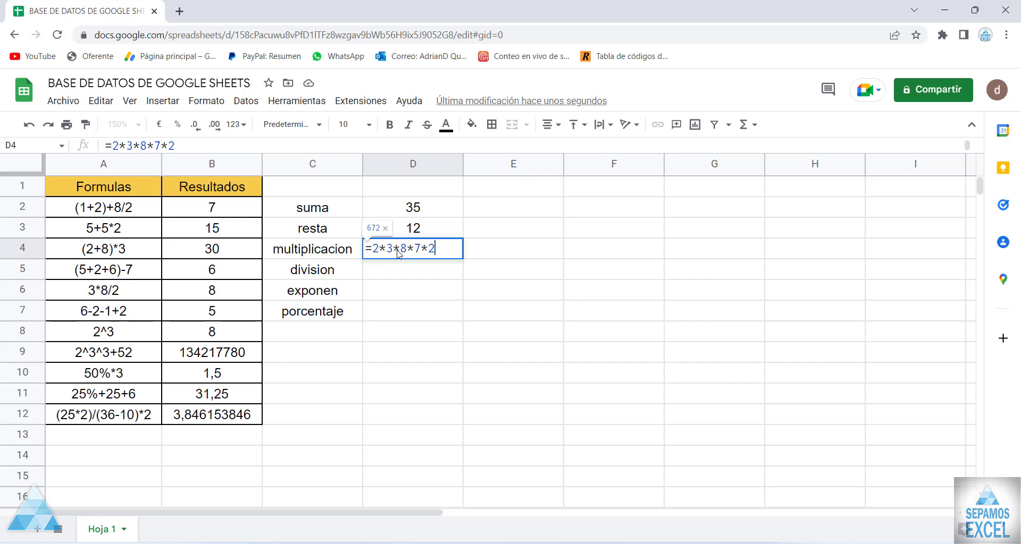
key(Return)
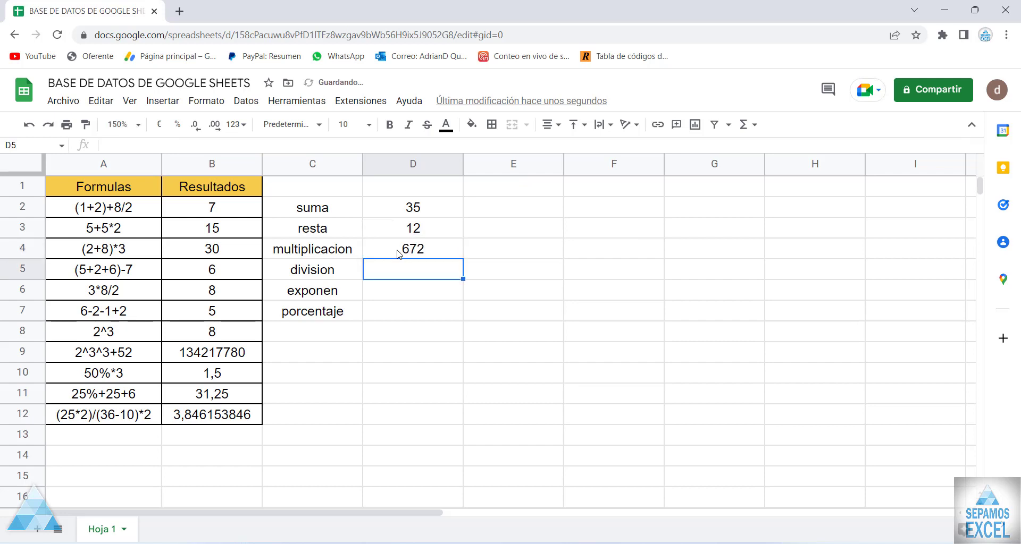
- Enter the division formula in D5 and trim it to =250/2/3/5, showing 8,333333333
text(=150)
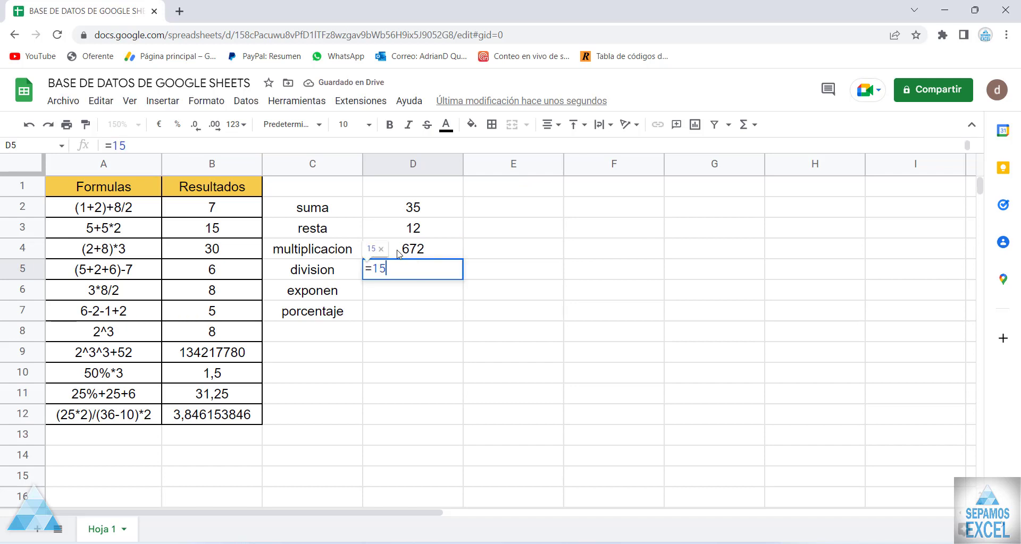
text(/2/)
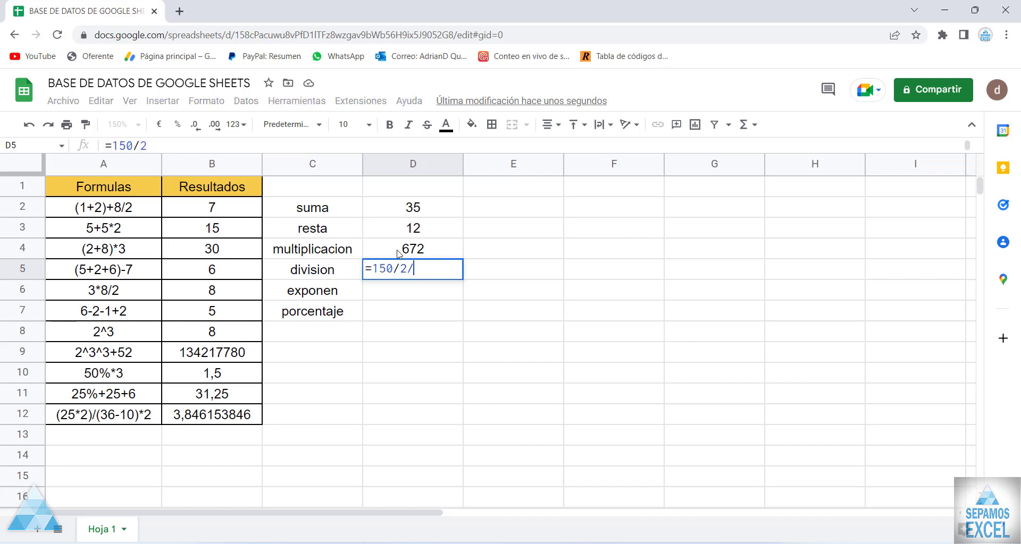
text(3)
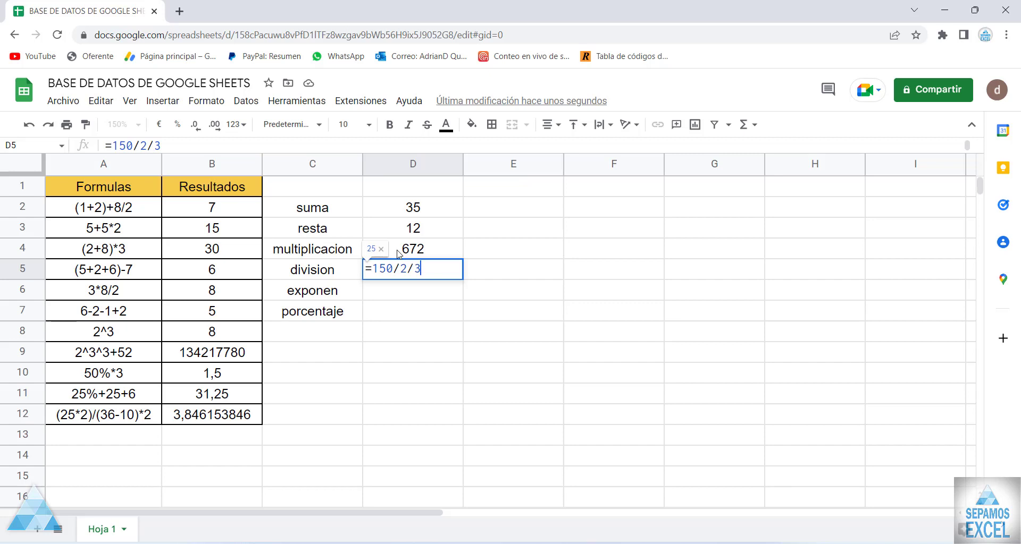
key(BackSpace)
key(BackSpace)
key(BackSpace)
key(BackSpace)
key(BackSpace)
key(BackSpace)
key(BackSpace)
text(250)
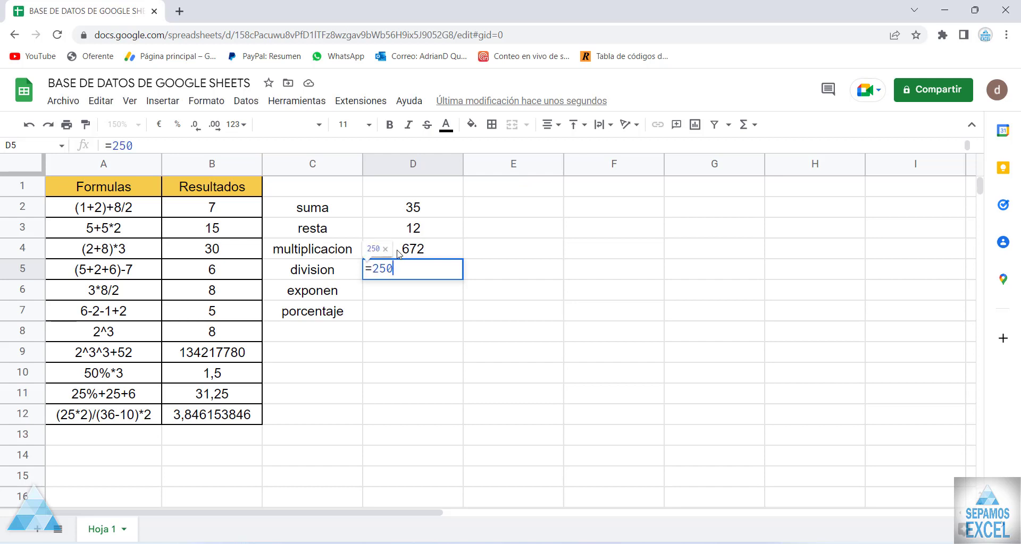
text(/2)
text(/3)
text(/5)
text(/9)
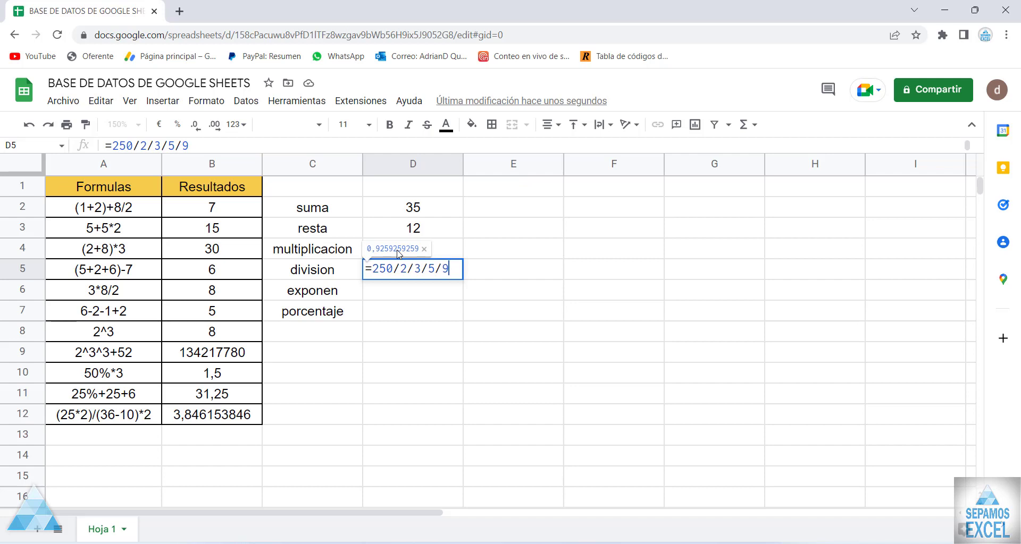
key(Return)
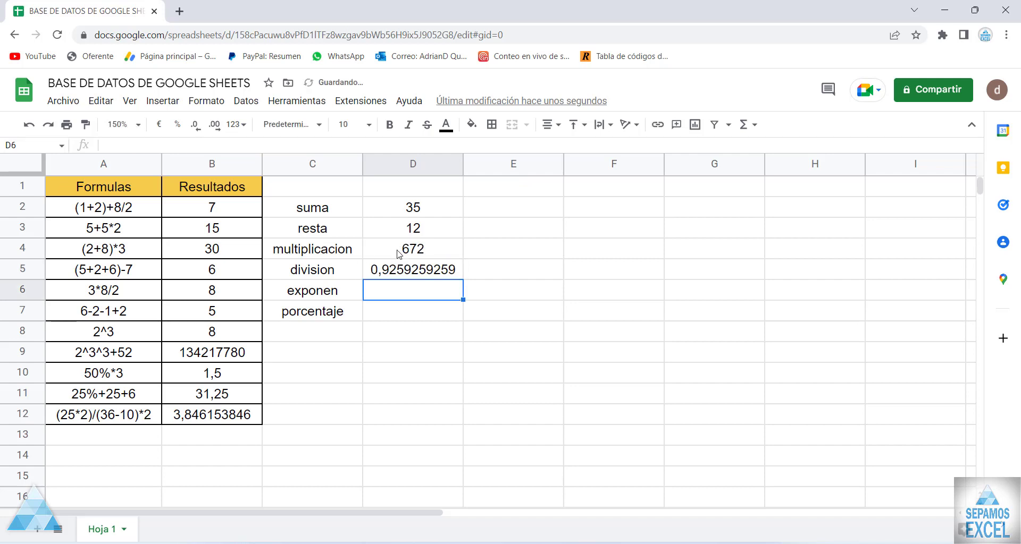
click(422, 271)
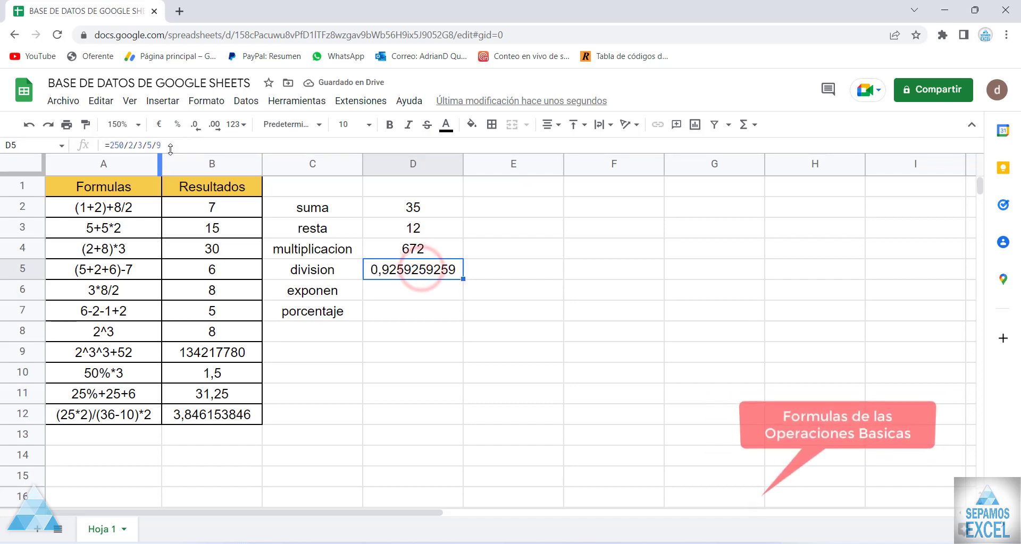
click(171, 148)
key(BackSpace)
key(BackSpace)
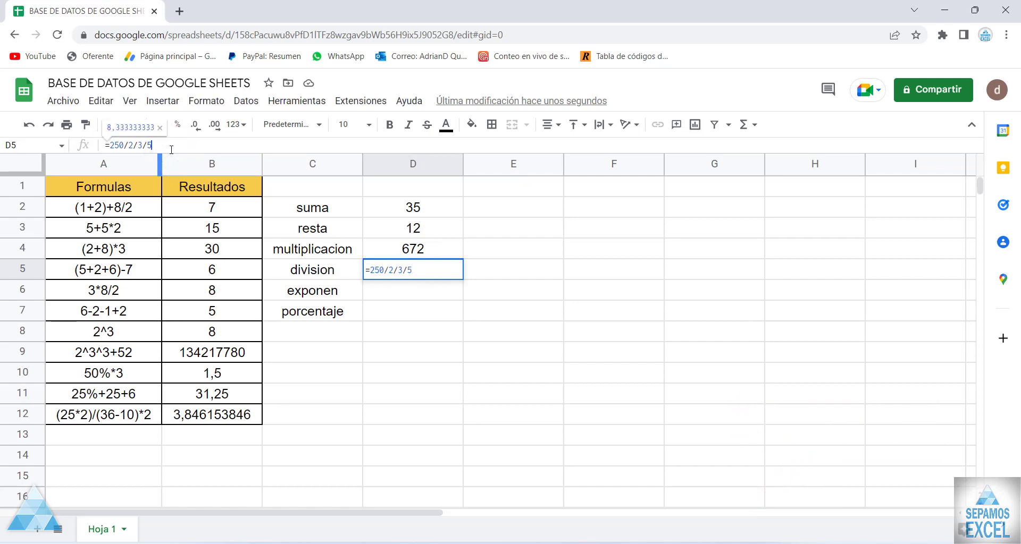
key(Return)
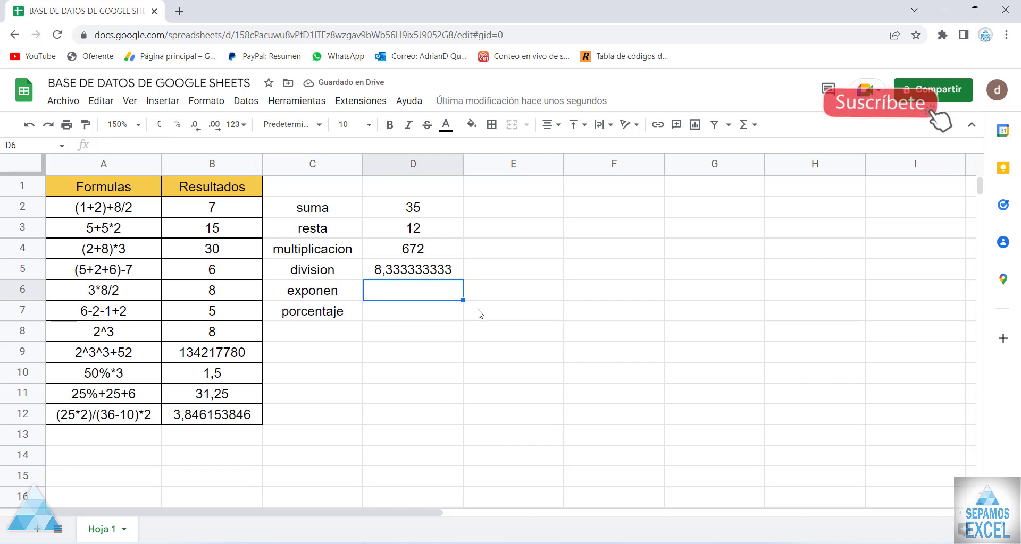
- Turn the D6 entry 5^3^2 into the formula =5^3^3, displaying 1953125
text(5^3)
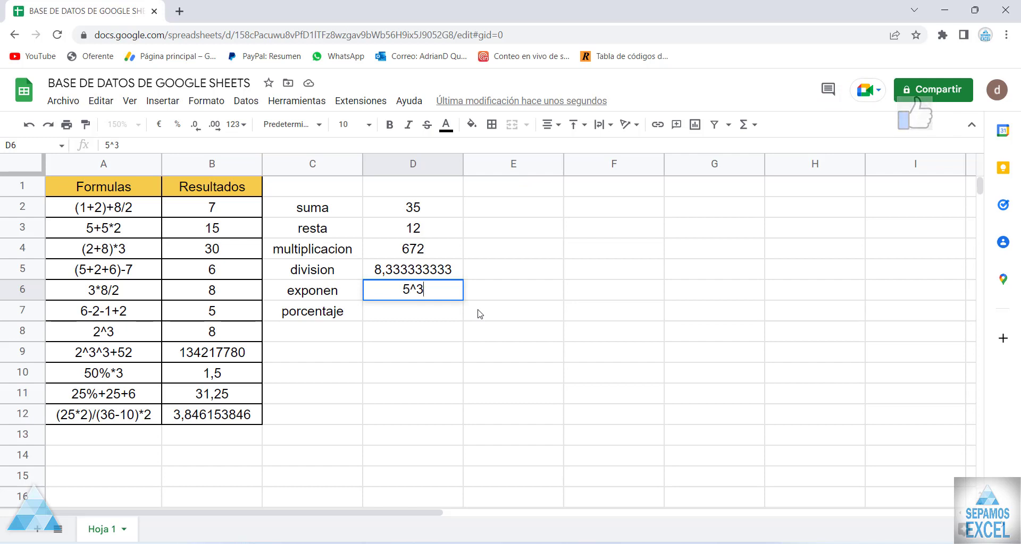
text(^2)
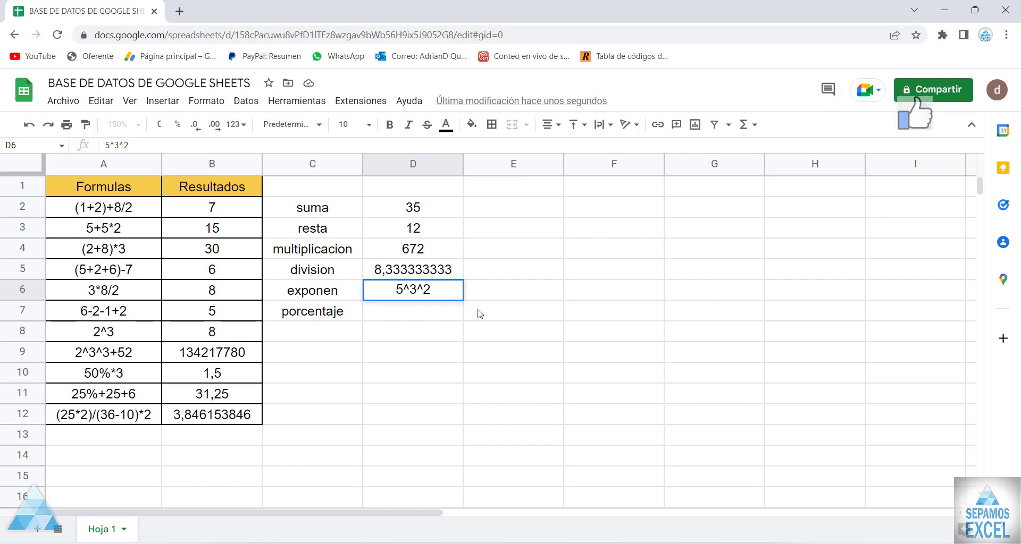
key(Return)
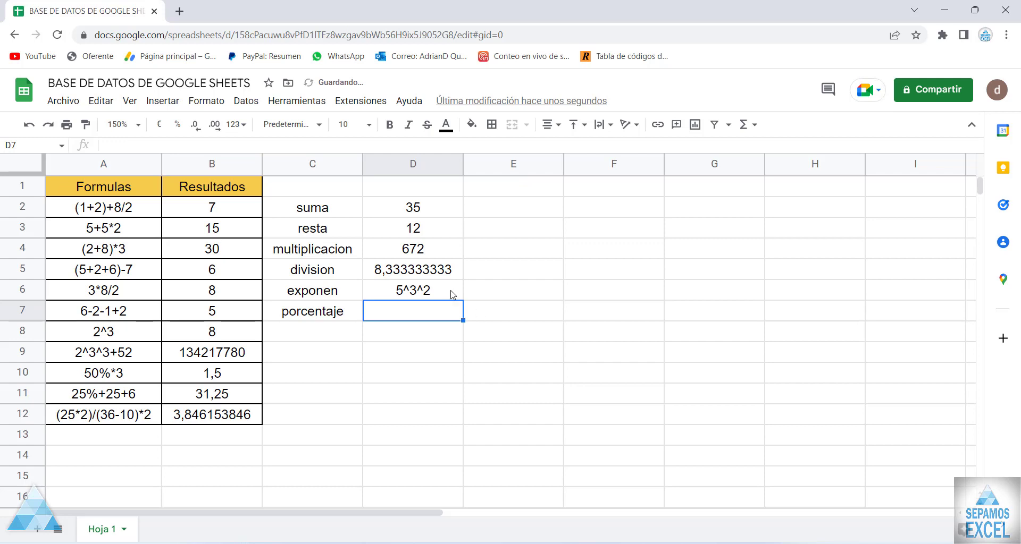
click(453, 294)
click(373, 294)
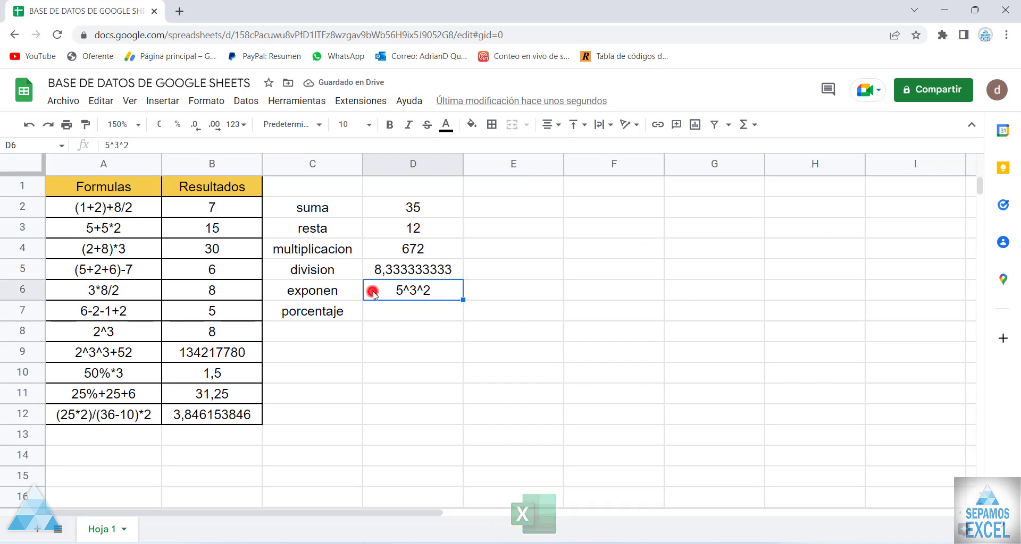
double_click(373, 292)
text(=)
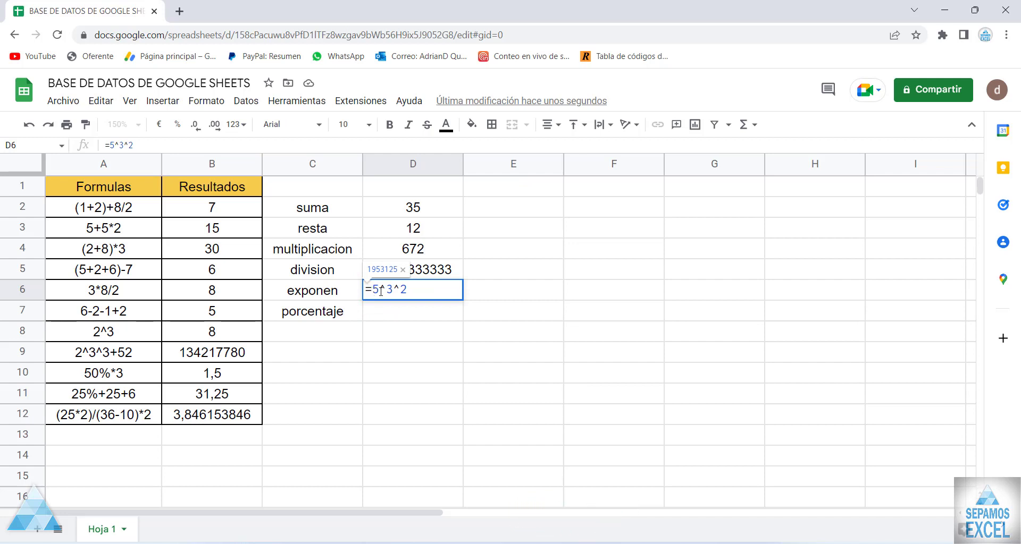
click(448, 291)
key(BackSpace)
key(BackSpace)
key(BackSpace)
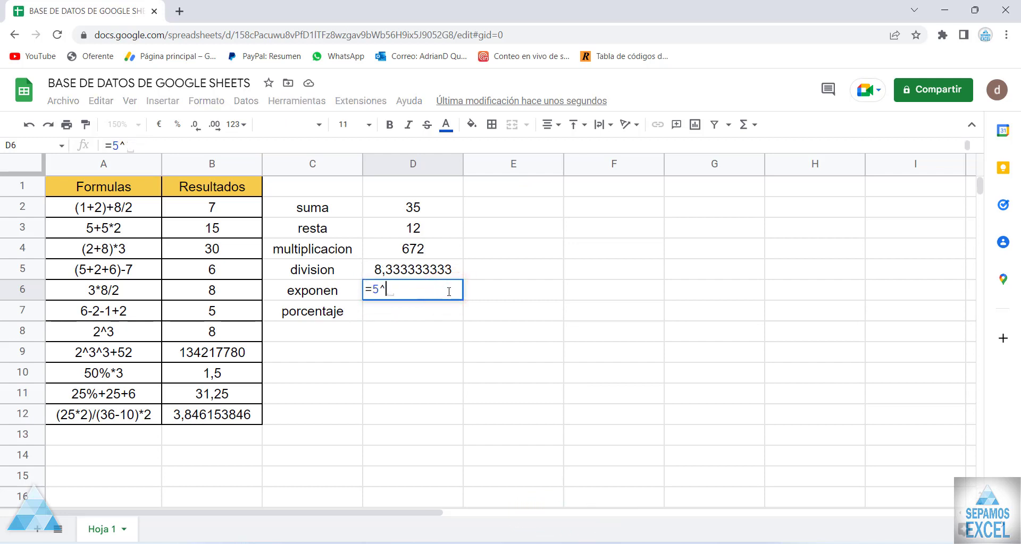
key(BackSpace)
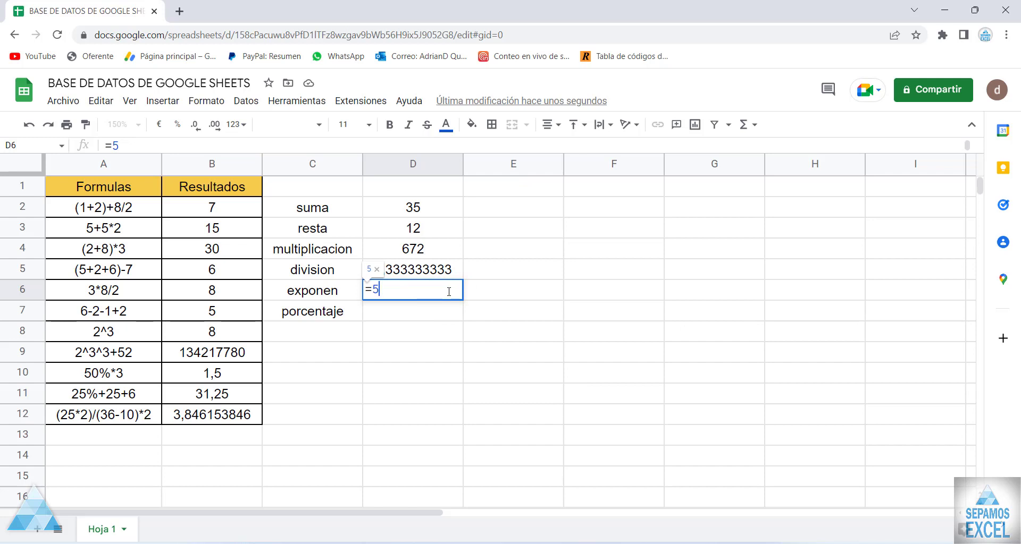
text(^3)
text(^3)
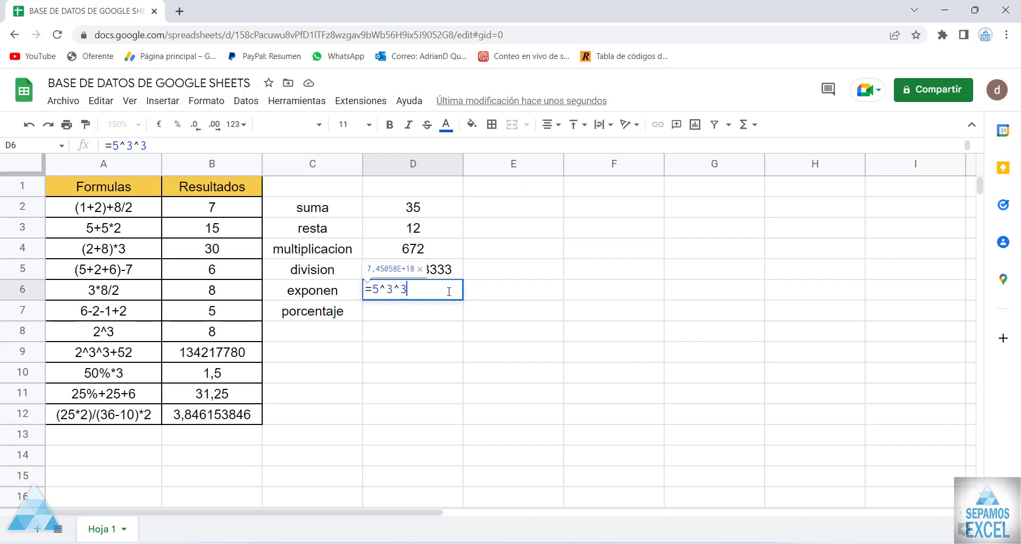
key(BackSpace)
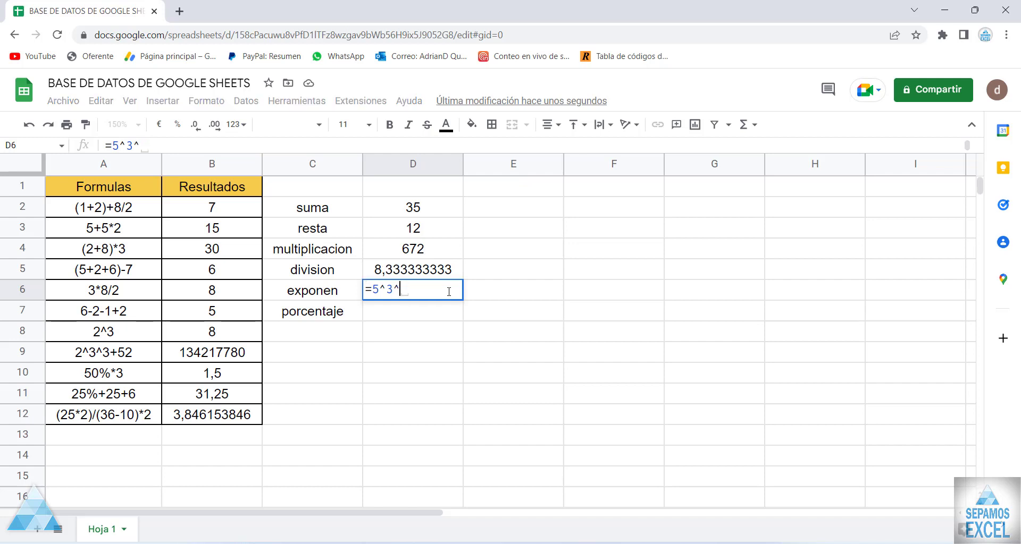
text(3)
key(Return)
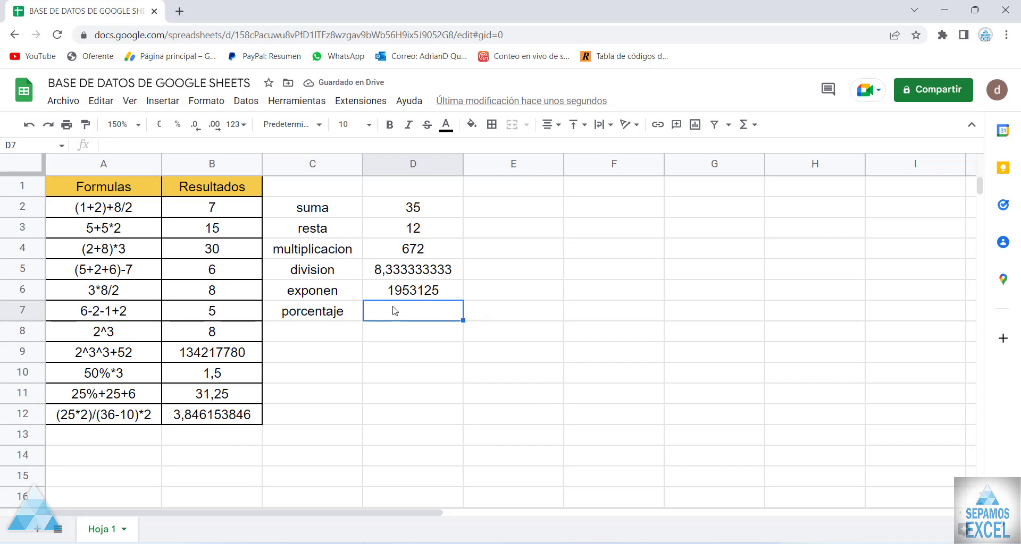
- Write =10%+25%+45%+20% in D7 beside porcentaje, resulting in 1
text(=)
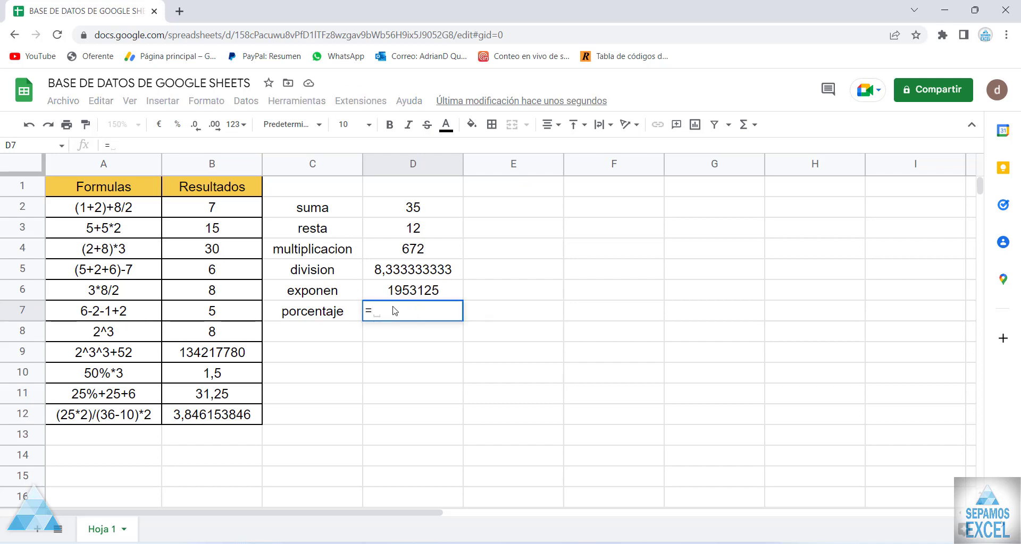
text(10)
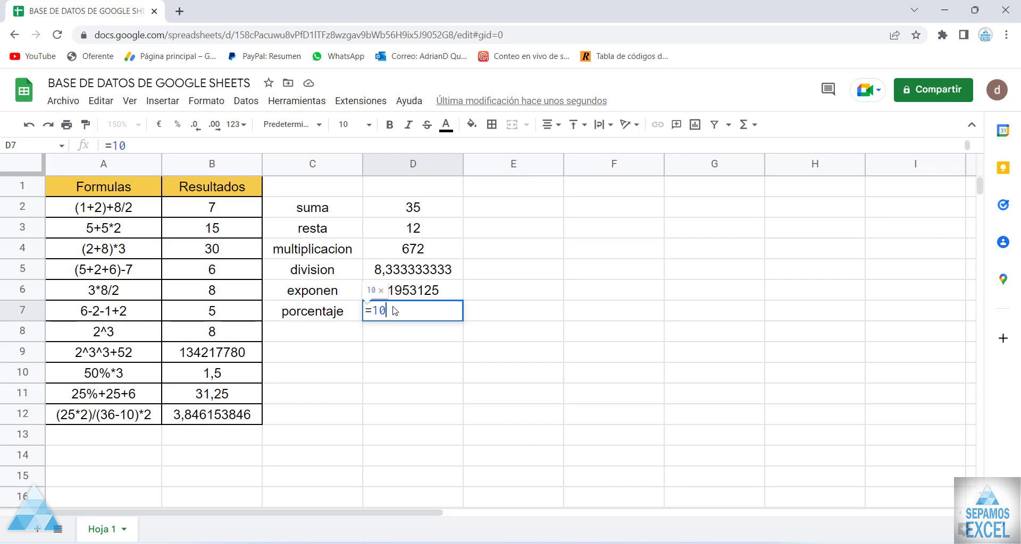
text(%)
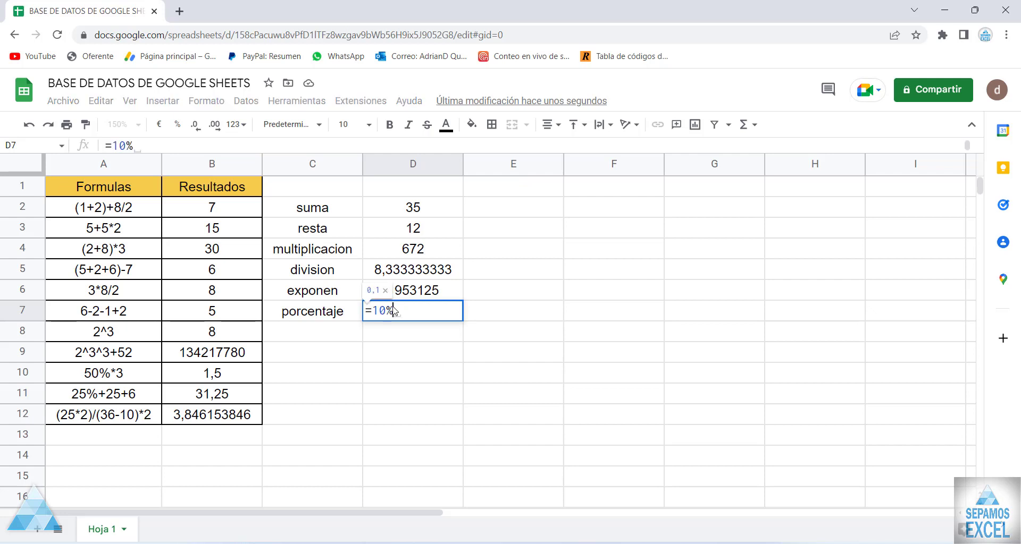
text(+)
text(50%)
text(+1)
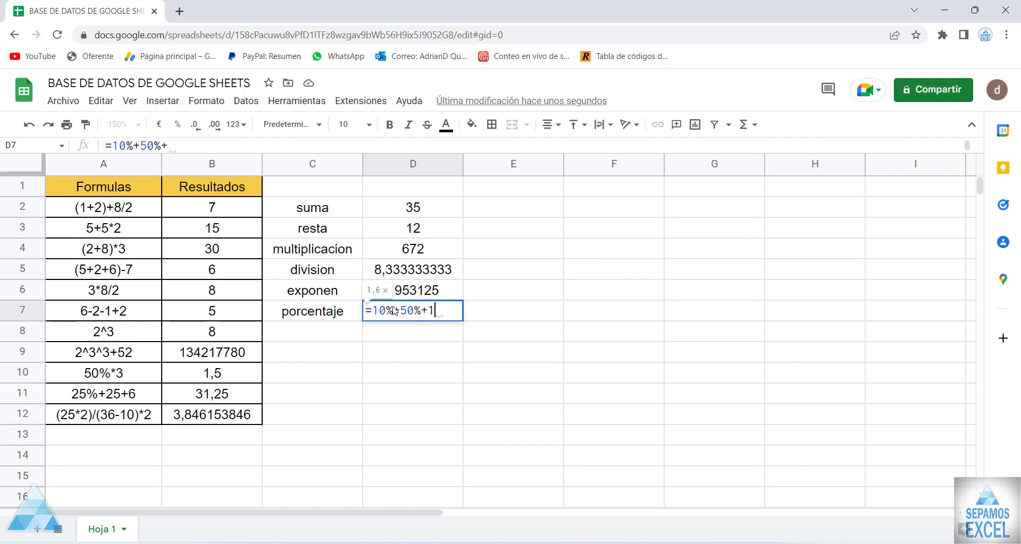
text(50)
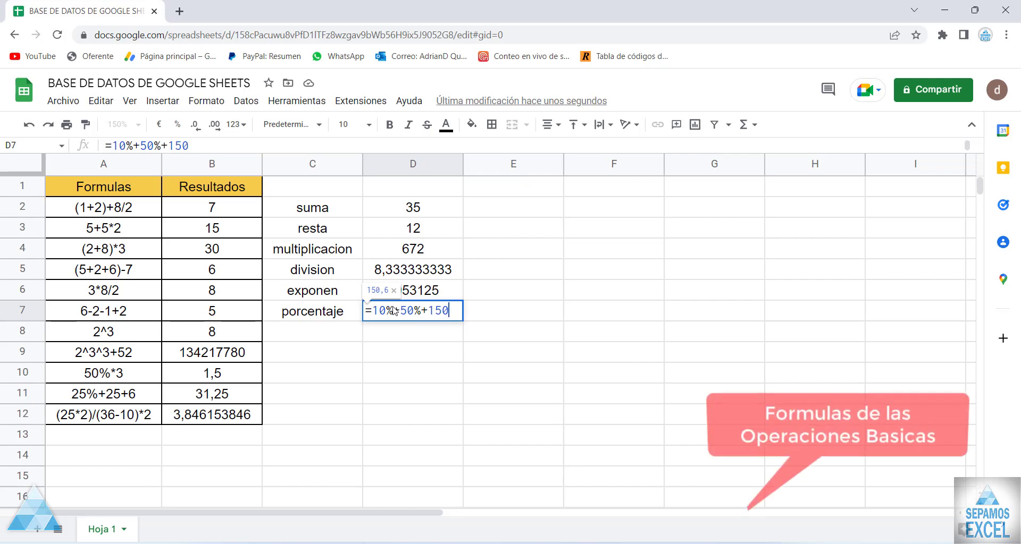
text(%)
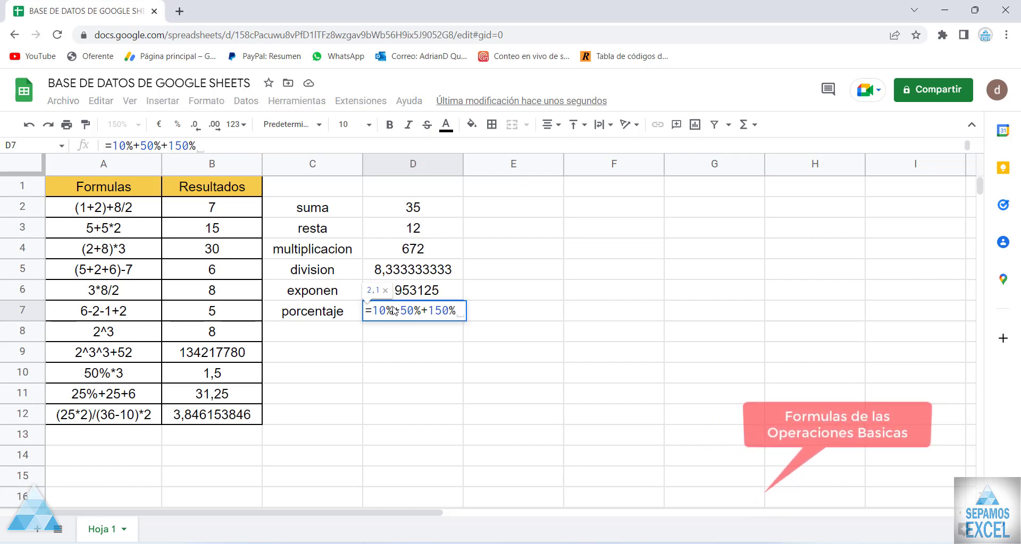
key(BackSpace)
key(BackSpace)
key(BackSpace)
key(BackSpace)
key(BackSpace)
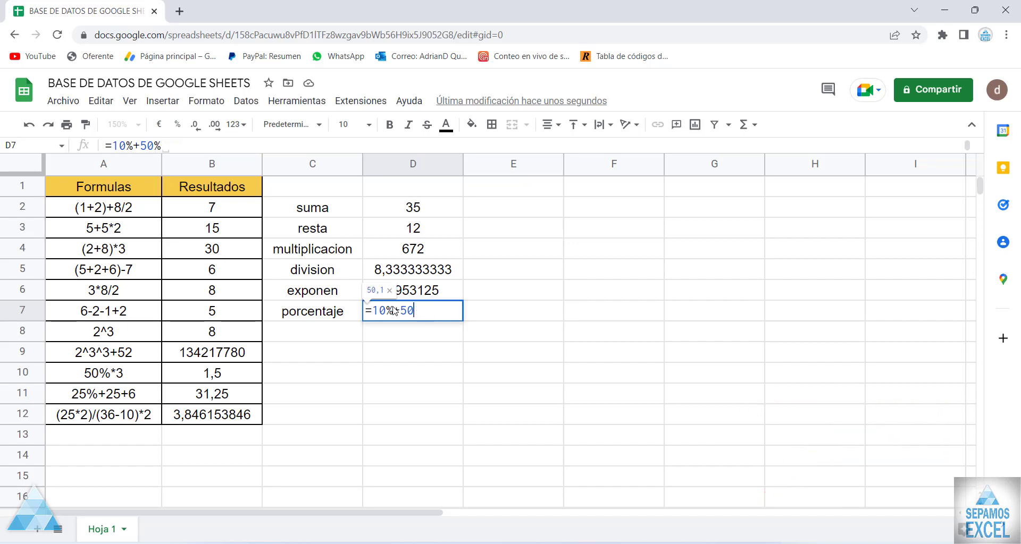
key(BackSpace)
key(BackSpace)
key(BackSpace)
key(BackSpace)
key(BackSpace)
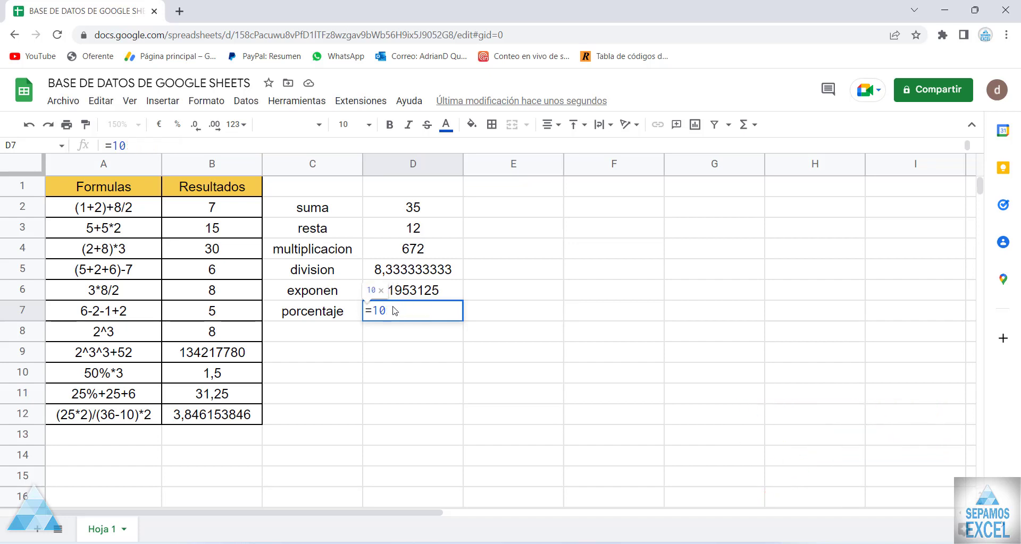
text(%)
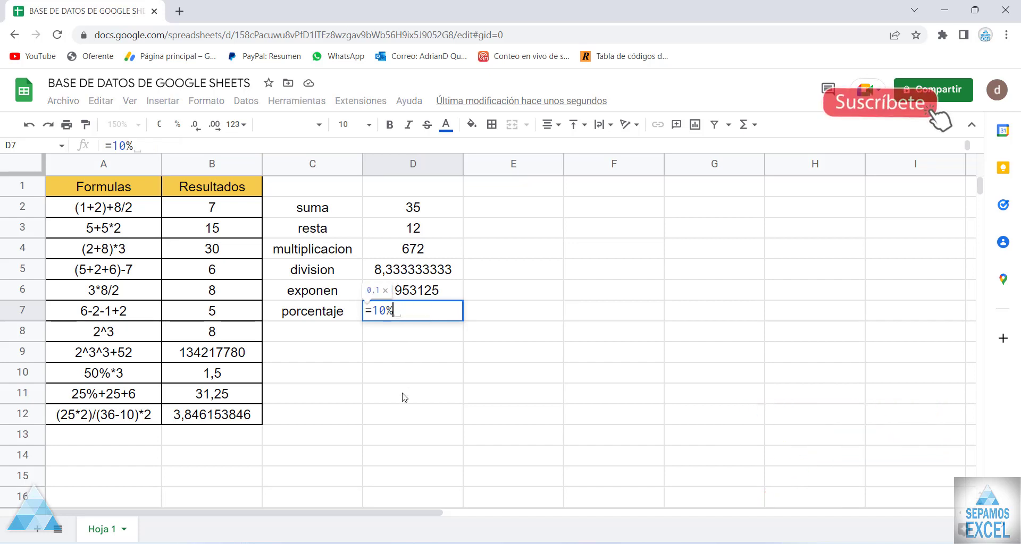
text(+)
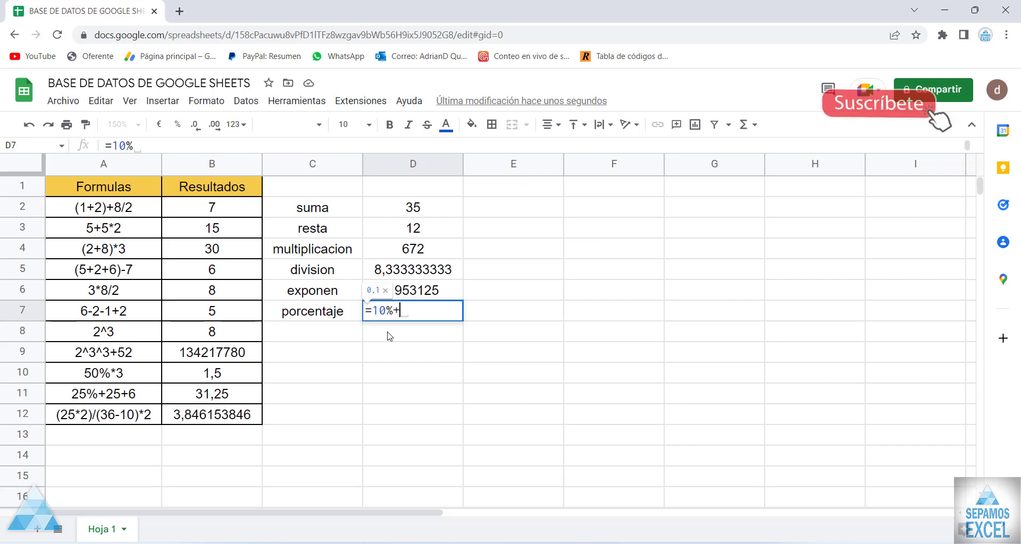
text(25)
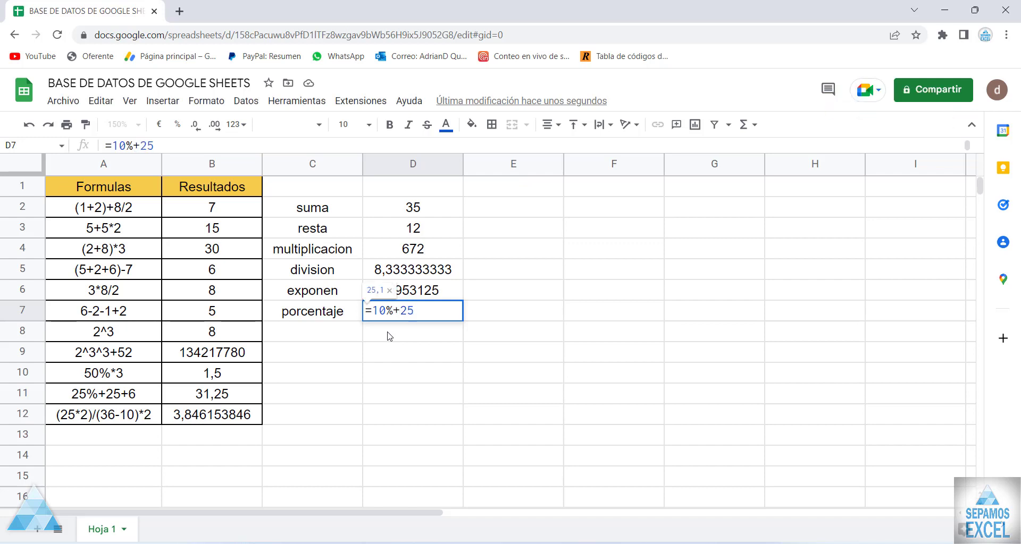
text(%)
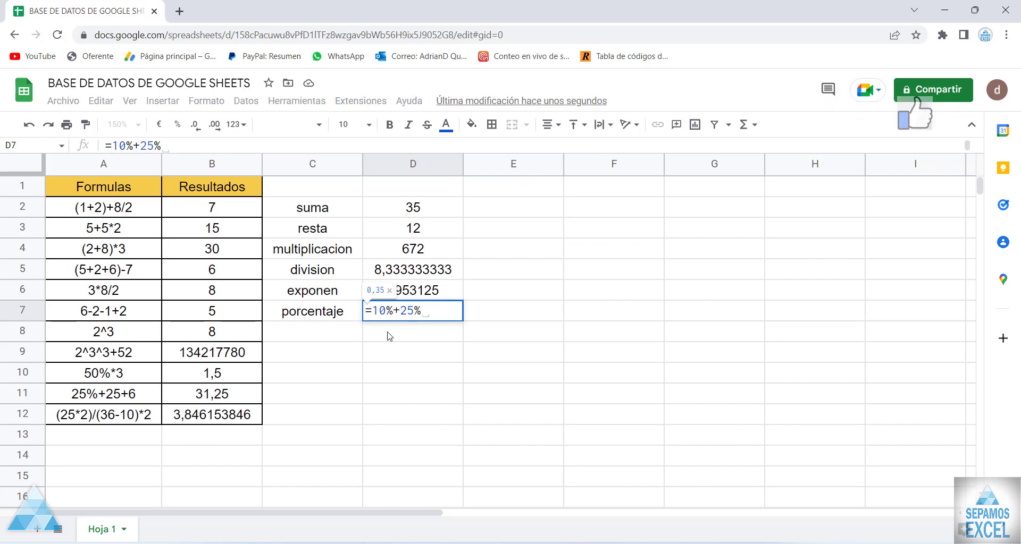
text(+%4)
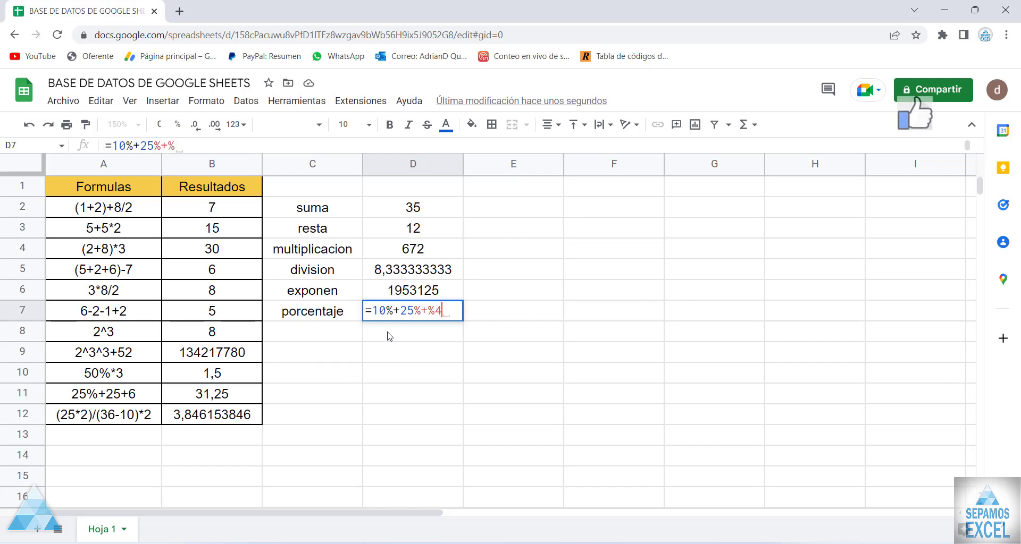
key(BackSpace)
key(BackSpace)
key(BackSpace)
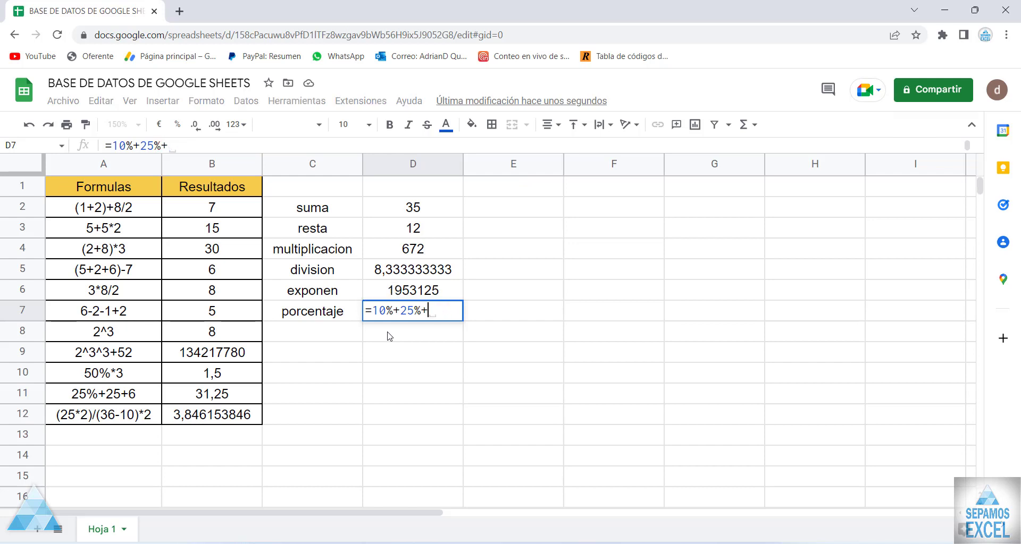
text(45)
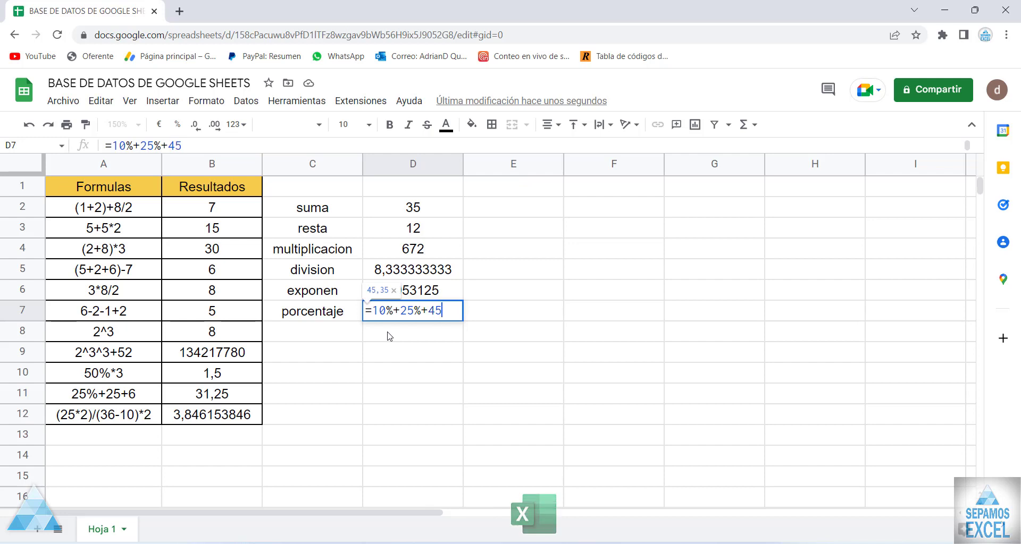
text(%)
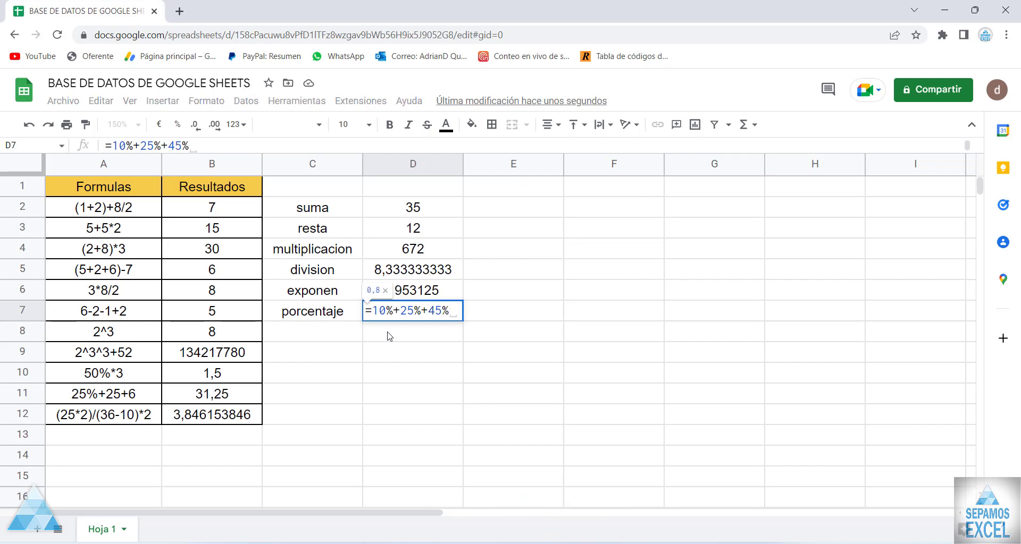
text(+2%)
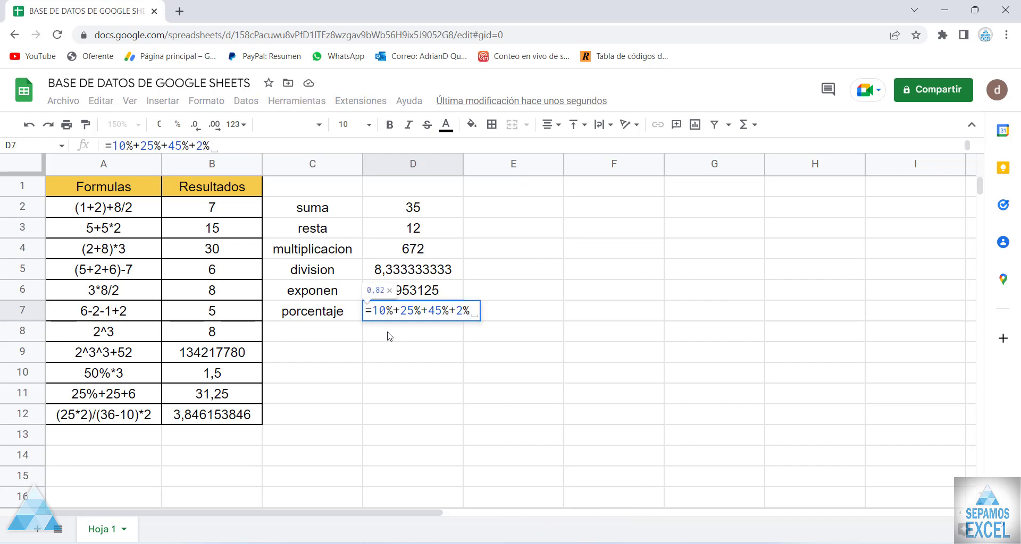
key(BackSpace)
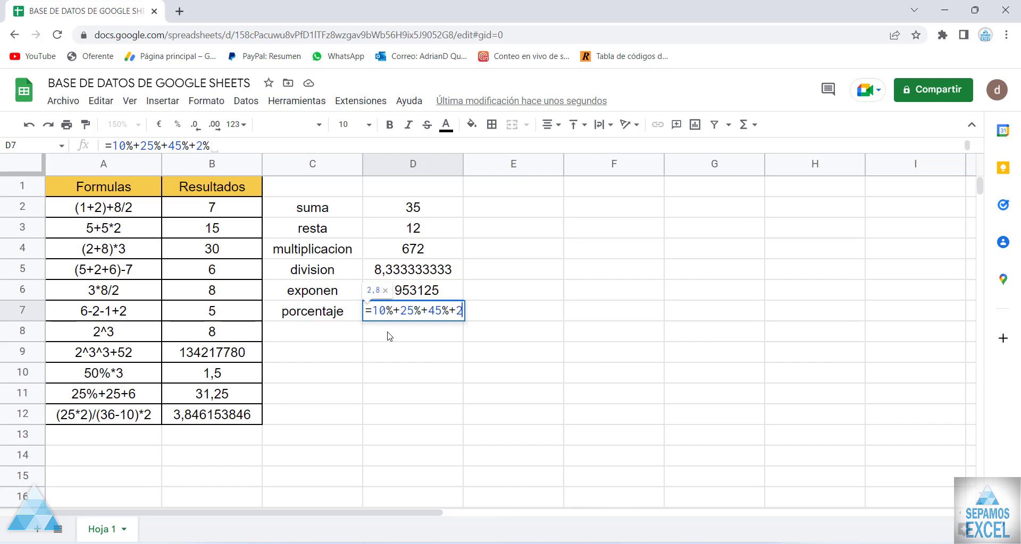
key(BackSpace)
text(20)
text(%)
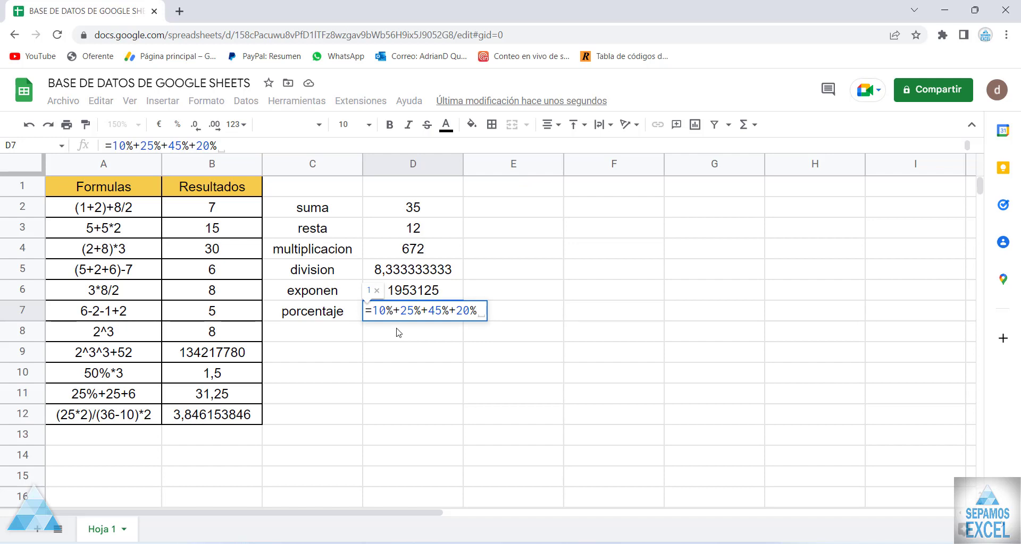
key(Return)
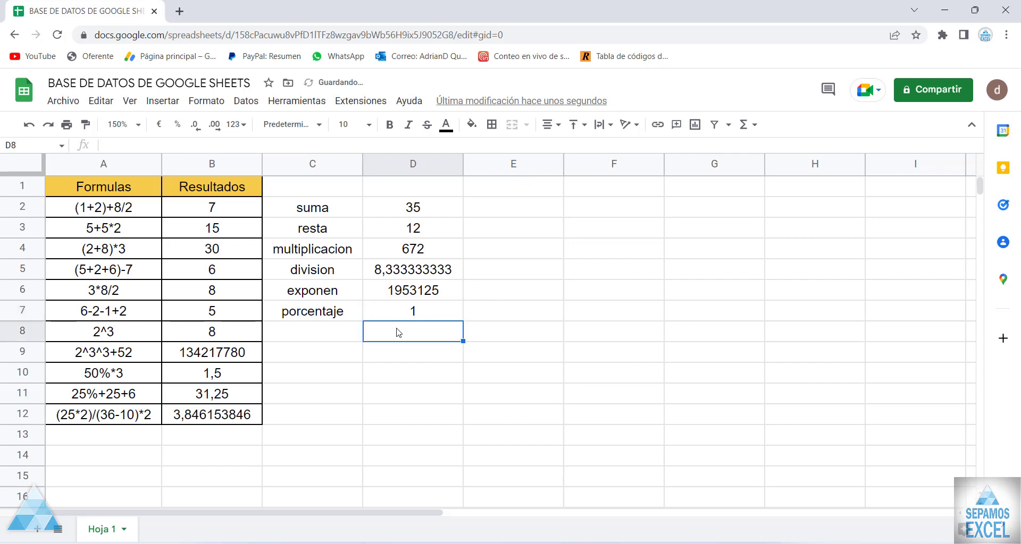
- Review the formulas behind the results in D2–D7 and B3, then open the Ver menu
click(406, 314)
click(414, 207)
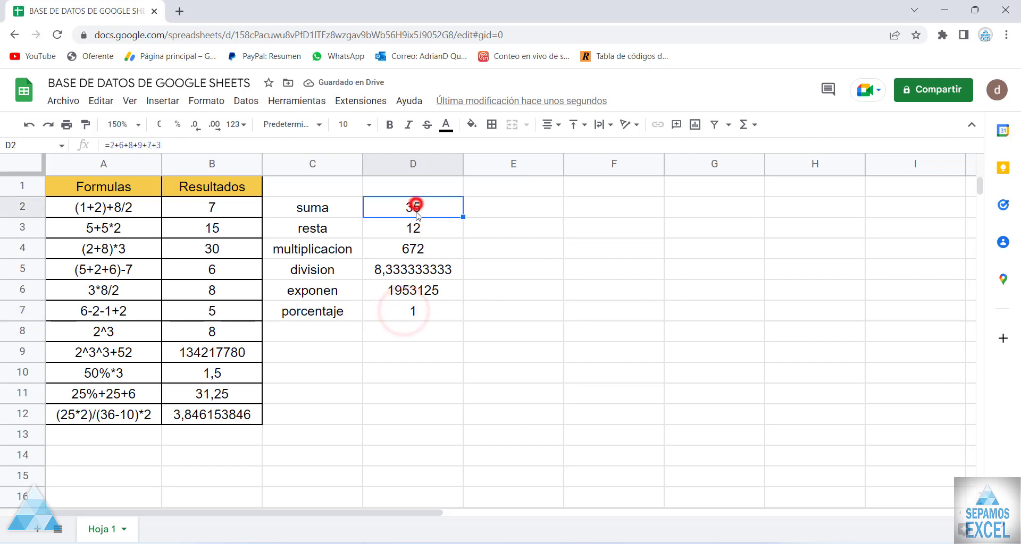
click(414, 229)
click(418, 253)
click(417, 266)
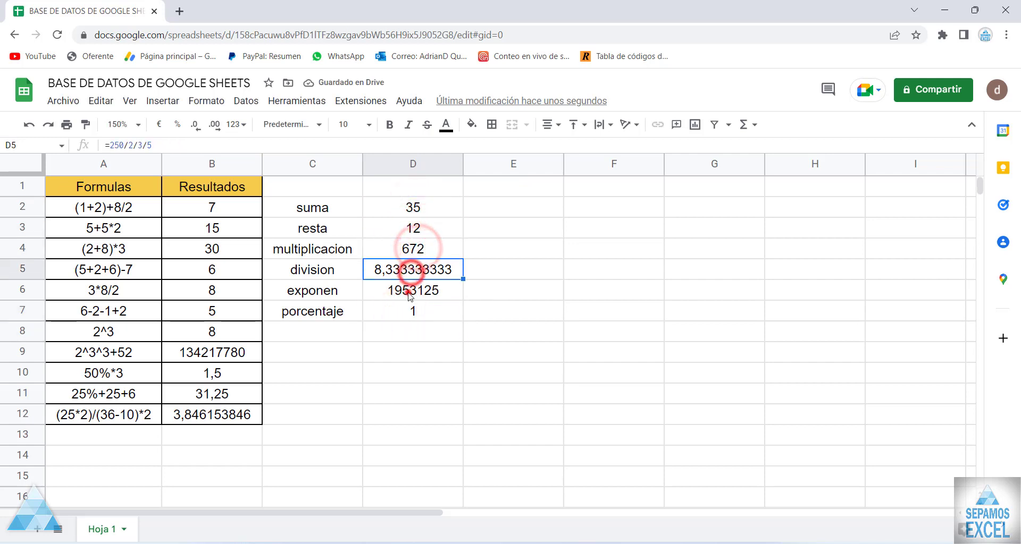
click(409, 292)
click(226, 192)
click(212, 229)
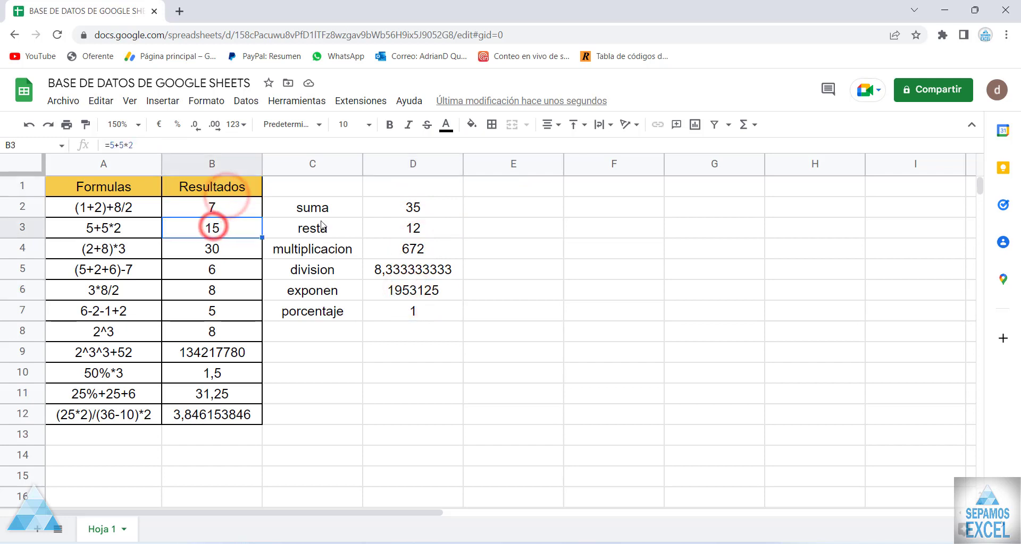
click(381, 208)
click(111, 101)
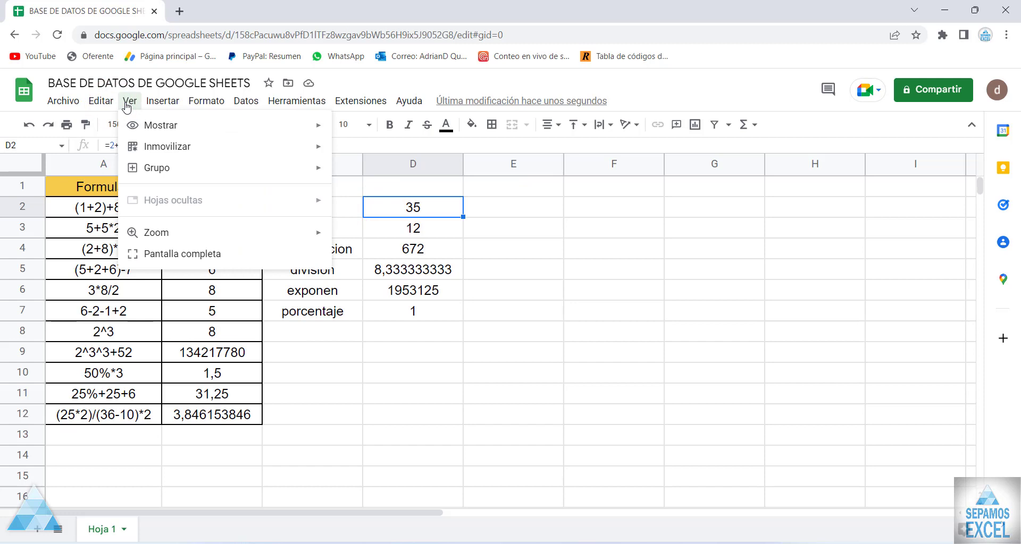
mouse_move(161, 126)
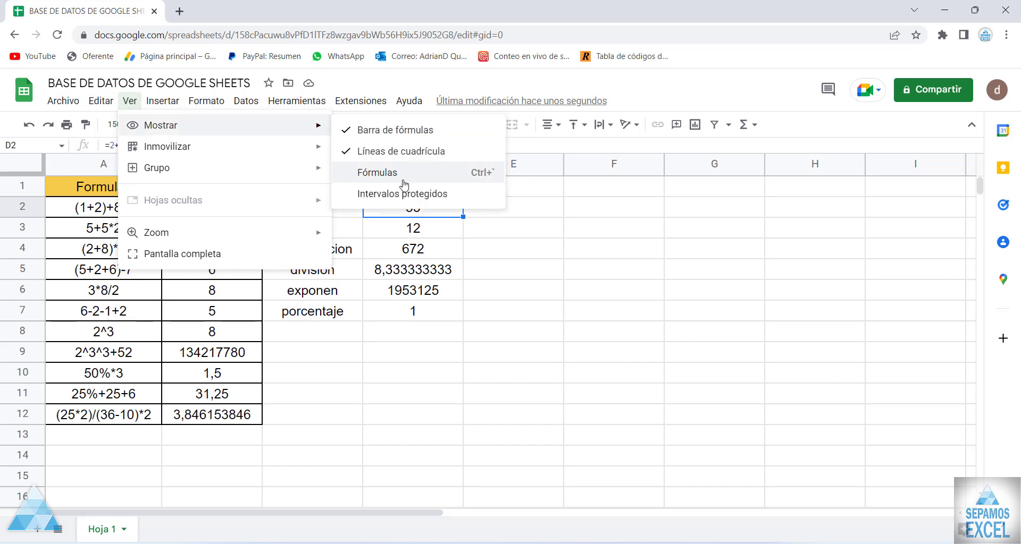
- Show formulas in all cells and widen column D, then undo the widening
click(404, 184)
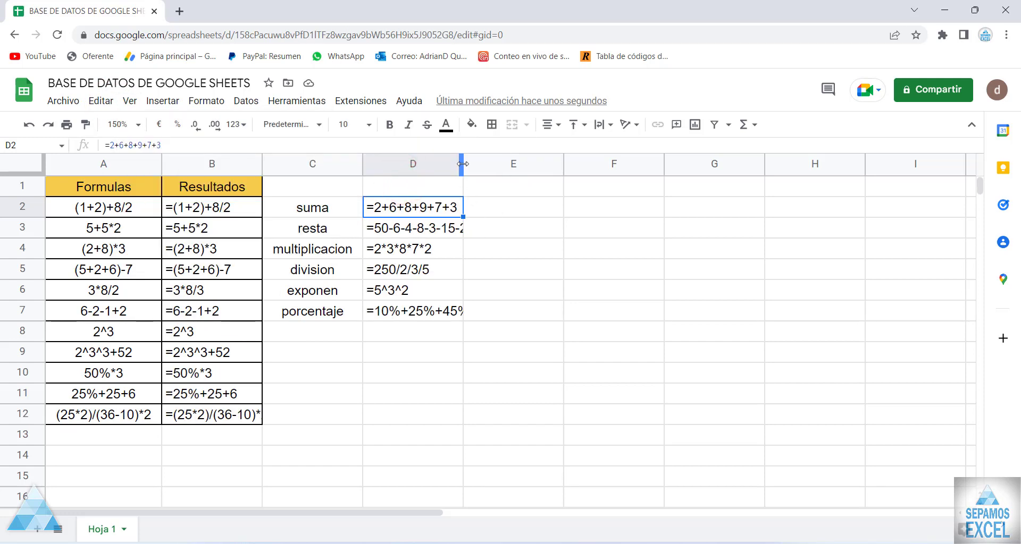
drag(462, 164, 507, 164)
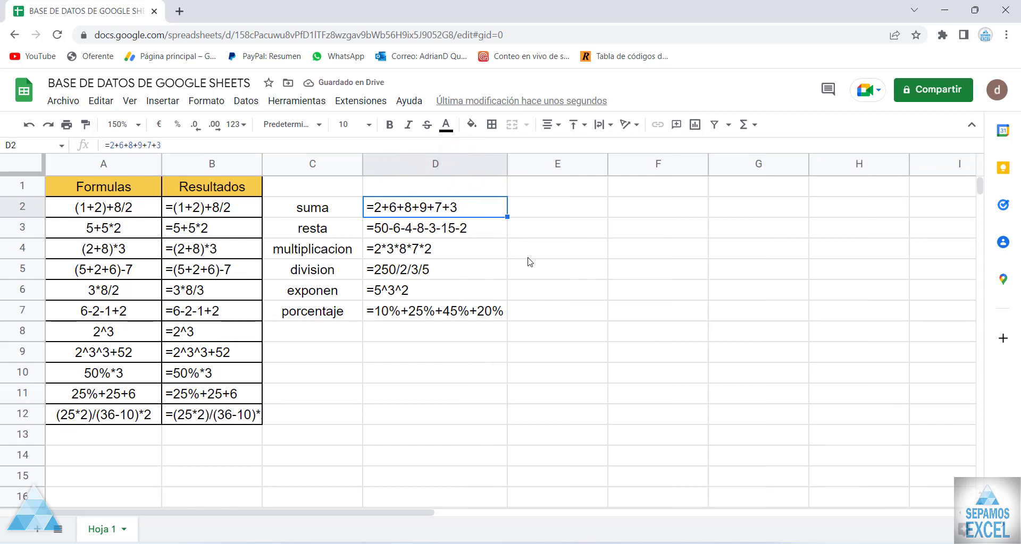
key(ctrl+z)
key(ctrl+z)
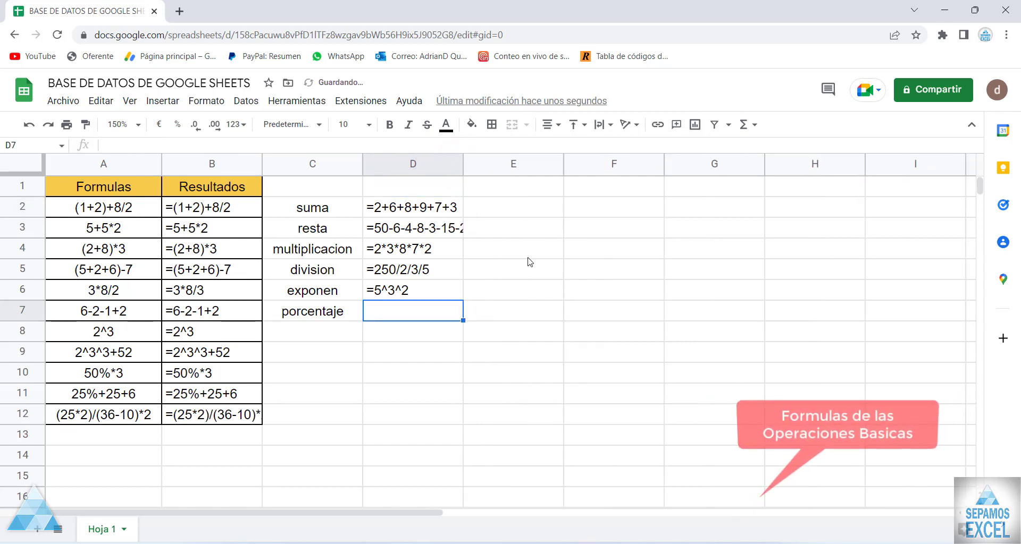
click(527, 257)
- Toggle Fórmulas off and back on, then widen column D to fit the formulas
click(132, 102)
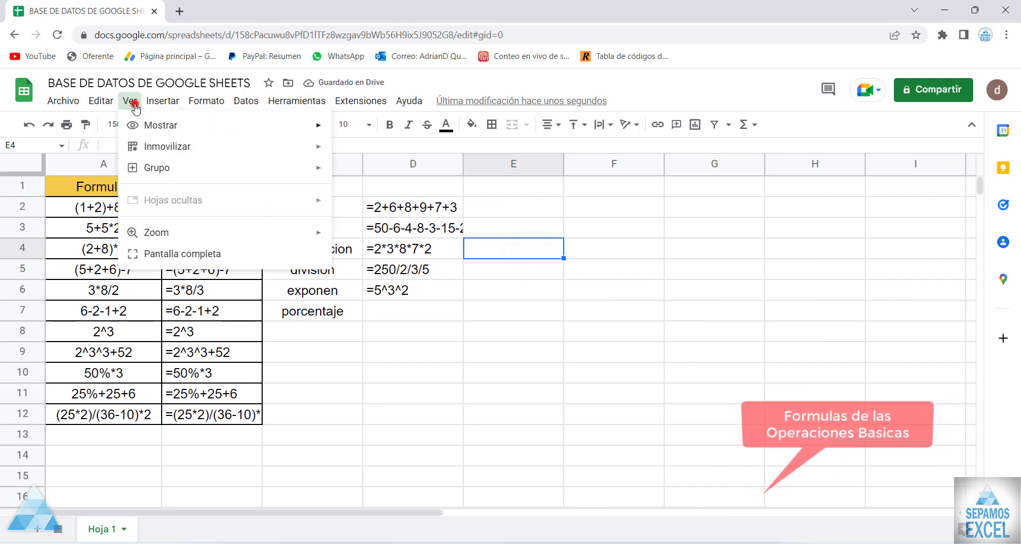
mouse_move(161, 126)
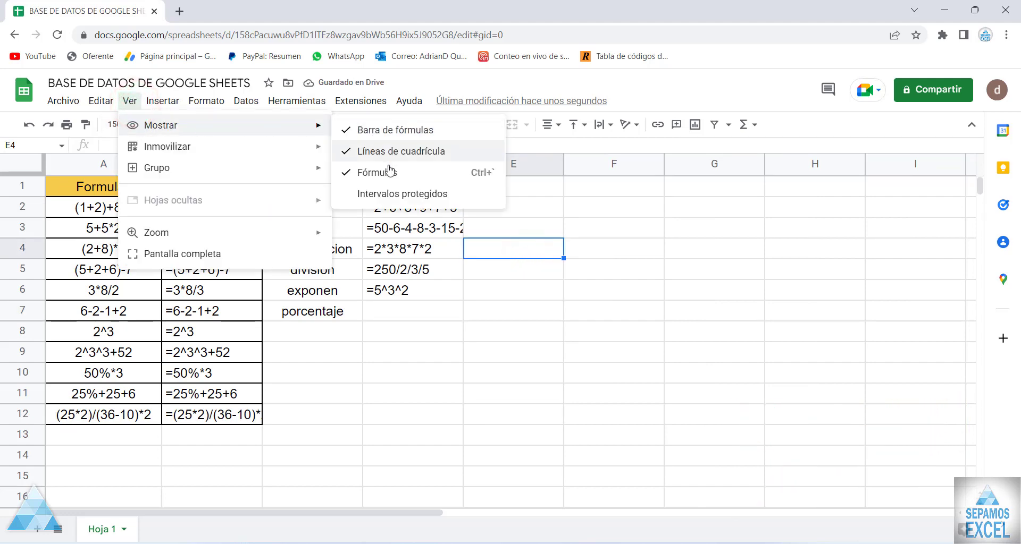
click(390, 173)
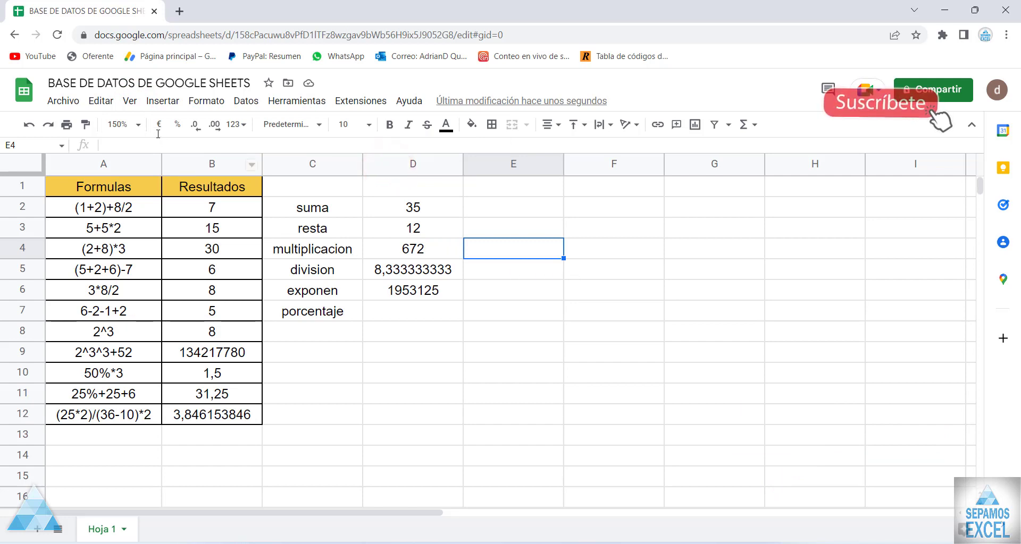
click(132, 101)
mouse_move(161, 125)
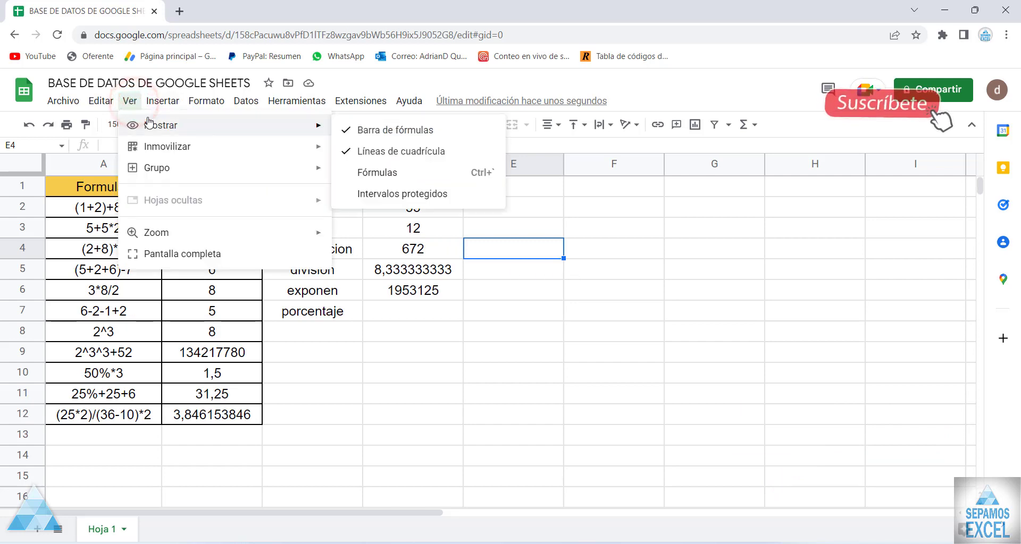
click(395, 180)
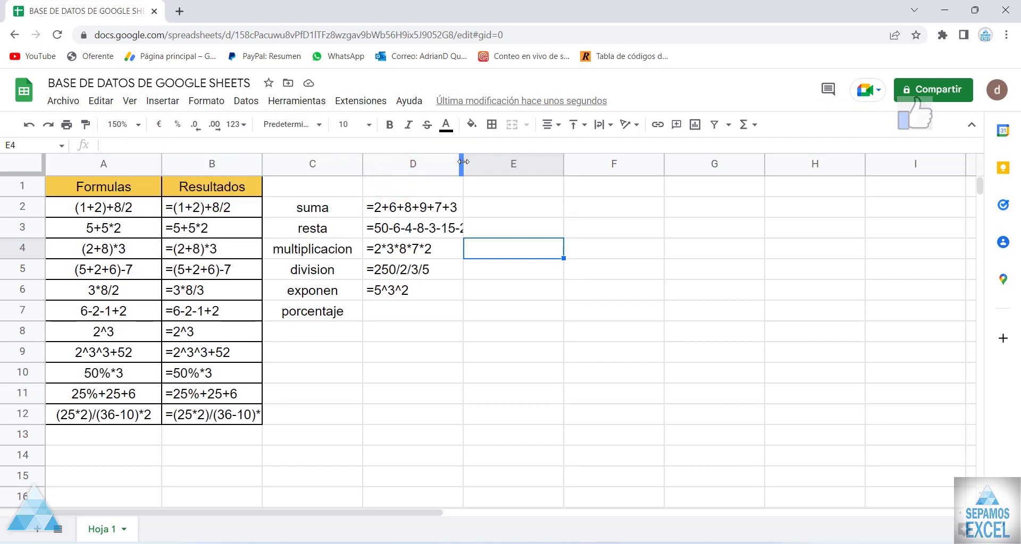
drag(463, 161, 497, 161)
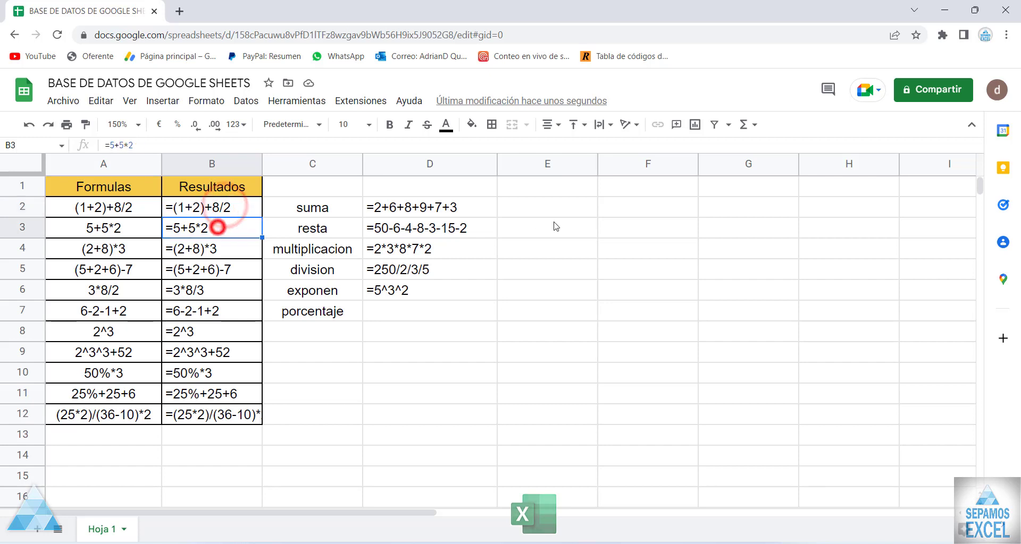
- Enter =2+6+8+97+10 in E2, then revise it to =2+6+8+97+5
click(549, 209)
text(=)
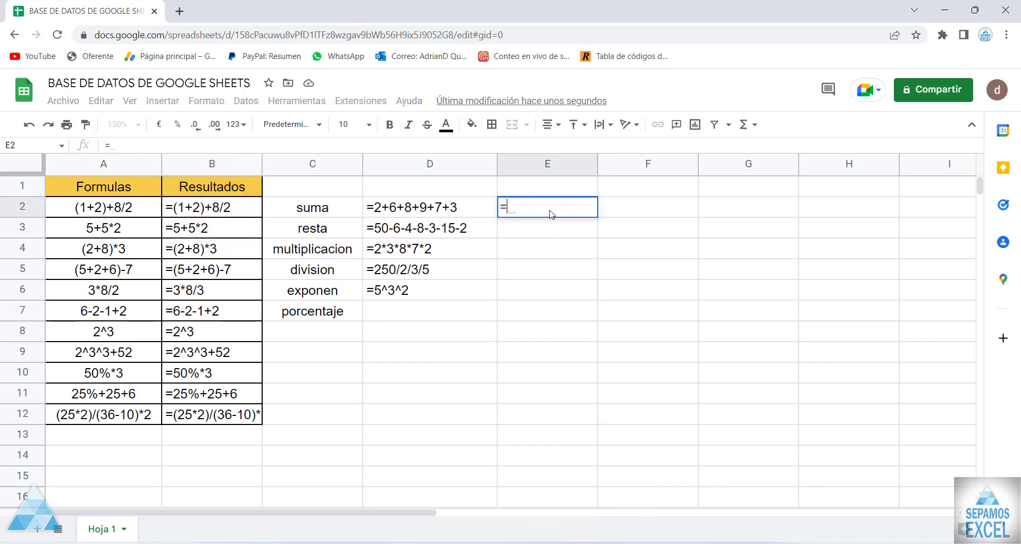
text(2+6+8+)
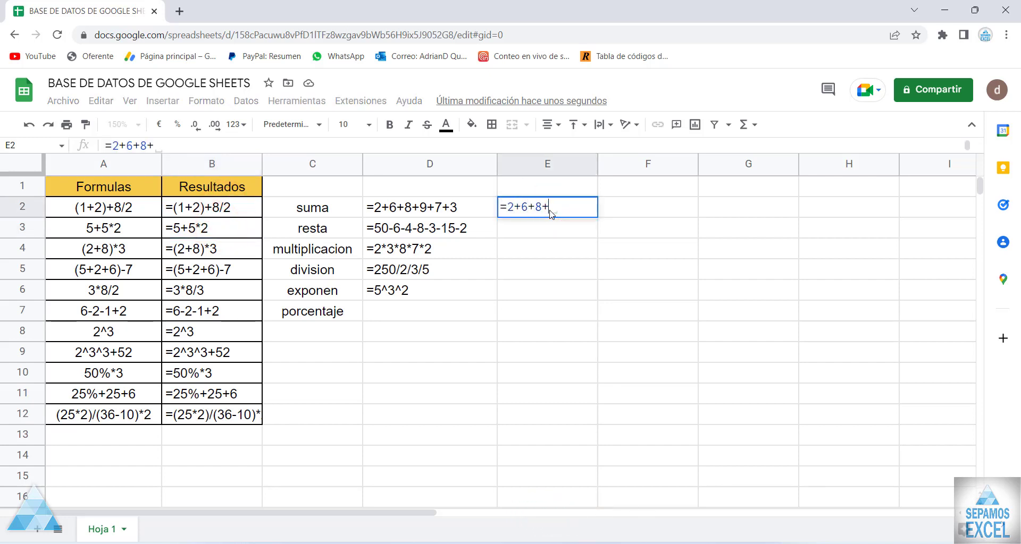
text(97+10)
key(Return)
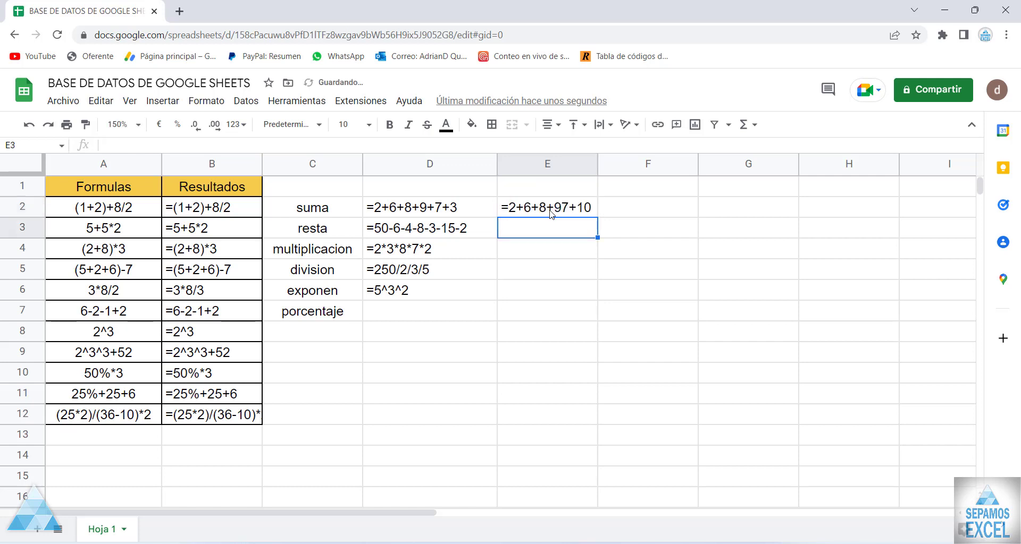
click(550, 213)
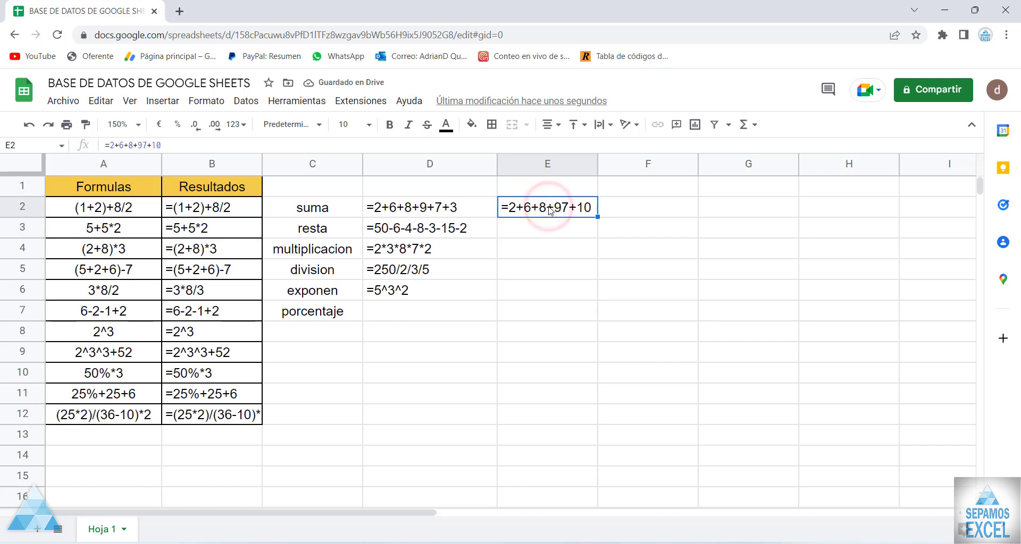
click(254, 148)
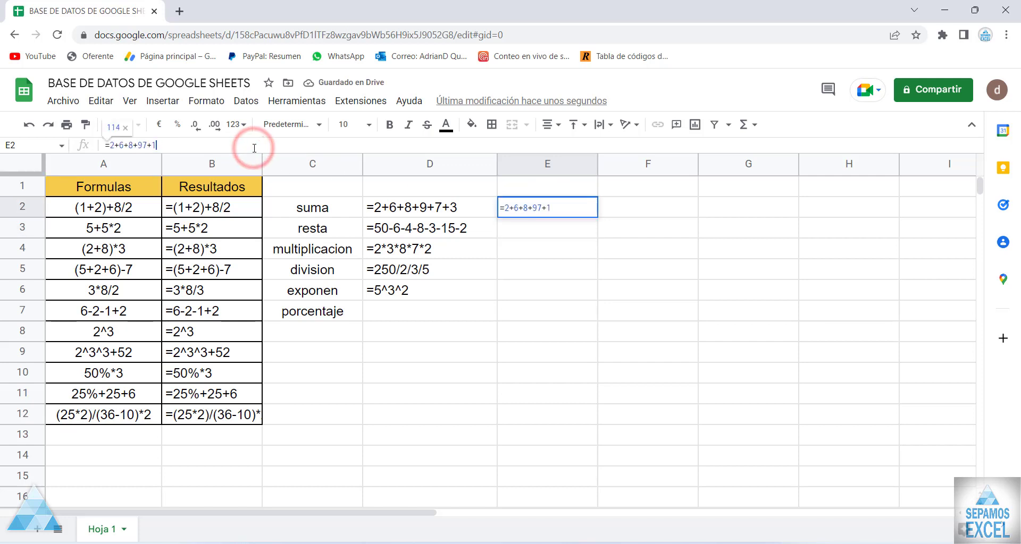
key(BackSpace)
key(BackSpace)
key(BackSpace)
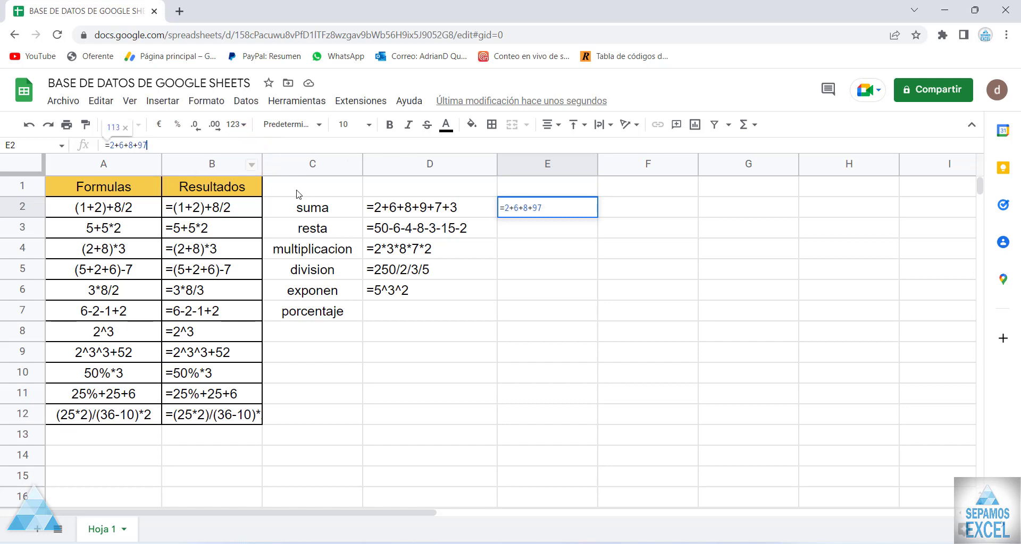
double_click(545, 207)
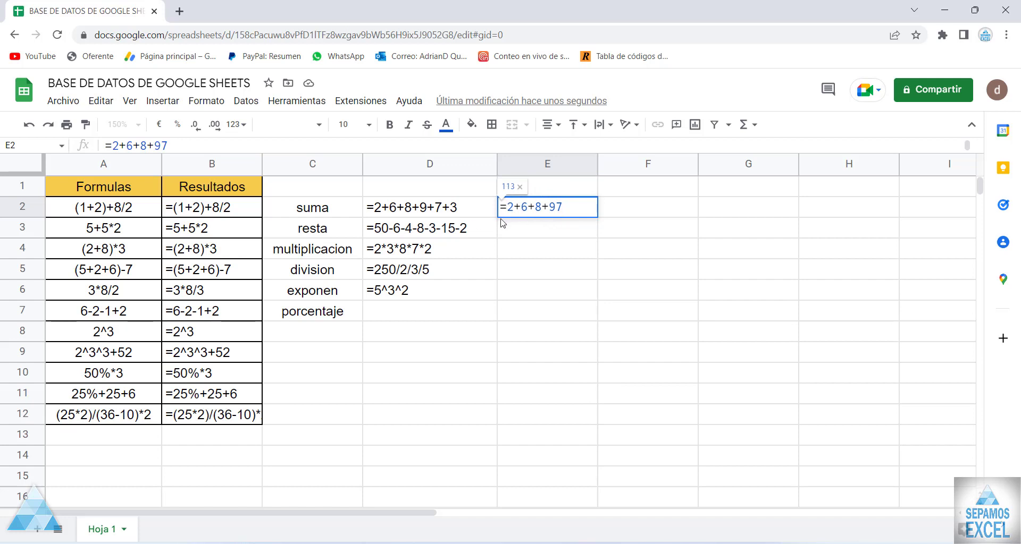
text(+5)
key(Return)
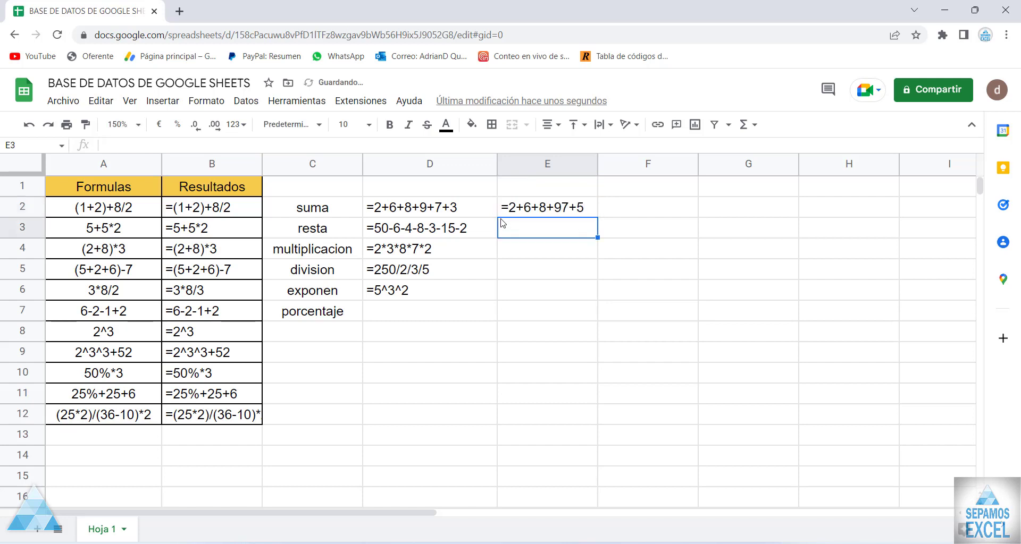
- Check the formulas in E2, D2 and D3, then open the view options
click(529, 207)
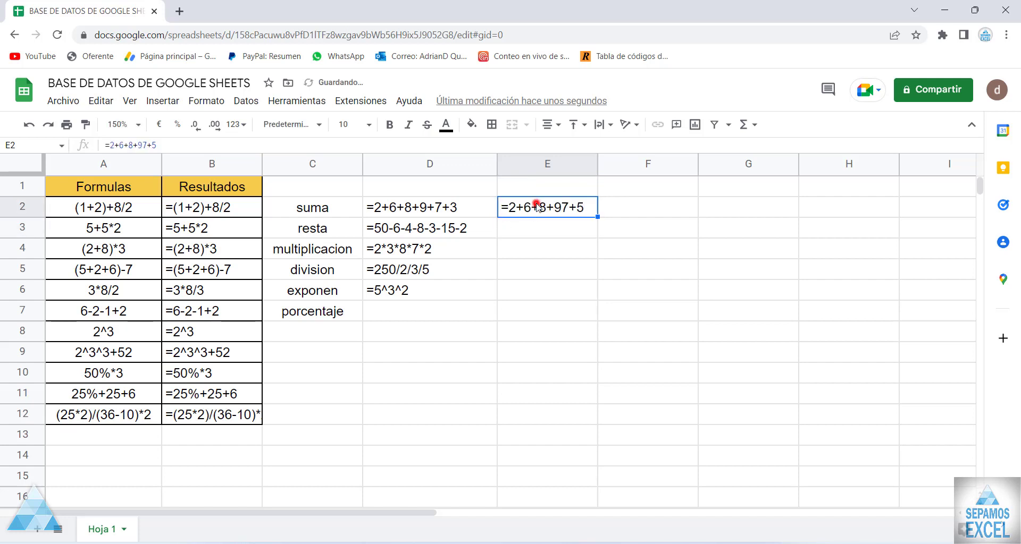
click(468, 207)
click(445, 234)
click(130, 100)
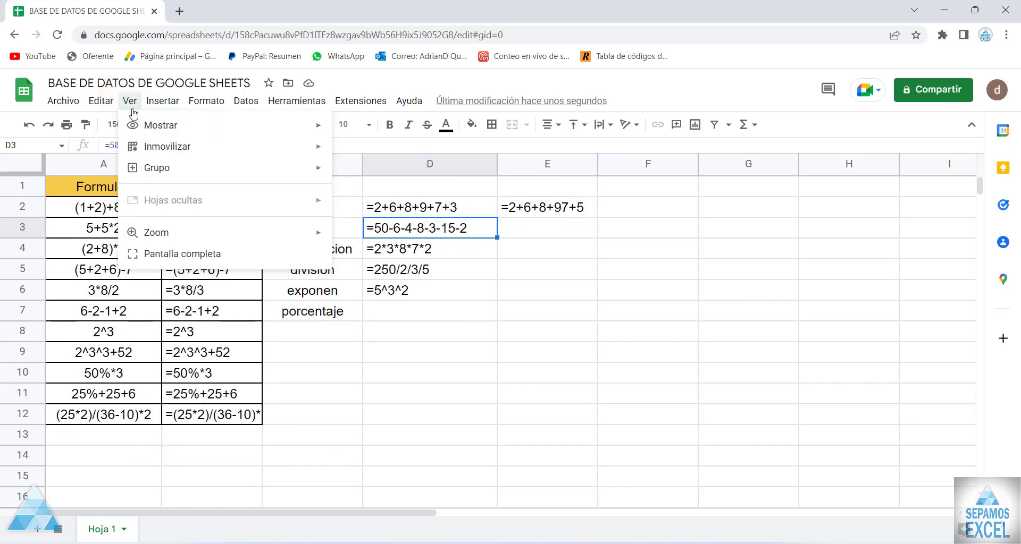
mouse_move(200, 125)
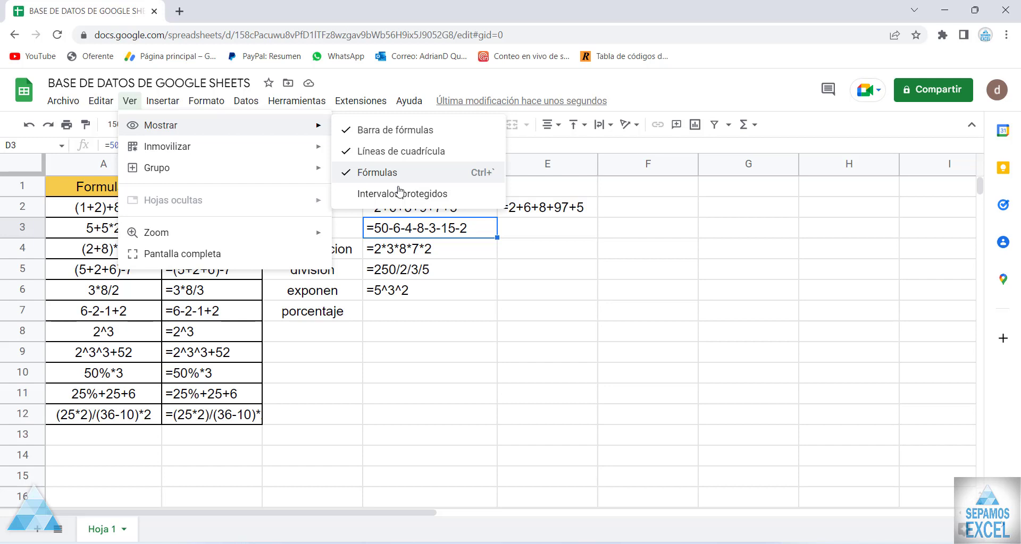
click(628, 265)
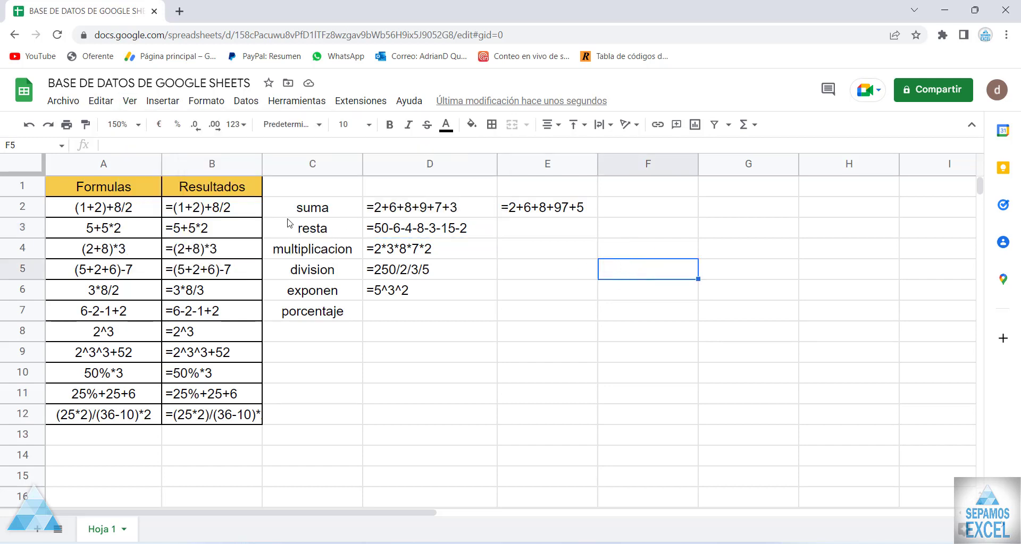
click(130, 100)
mouse_move(167, 147)
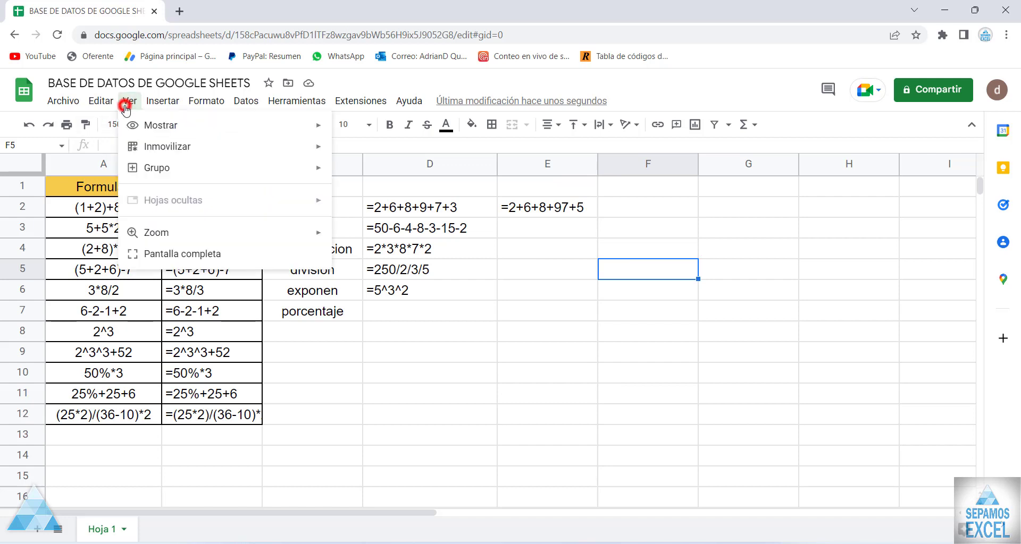